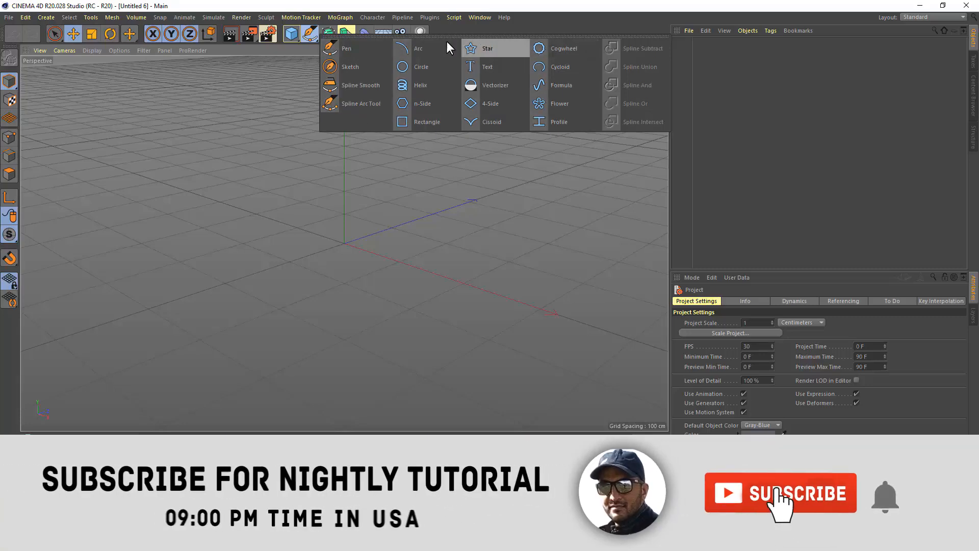
- Draw an open, wavy Bezier spline across the Perspective view with the Pen tool
{"action": "left_click", "coordinate": [356, 49]}
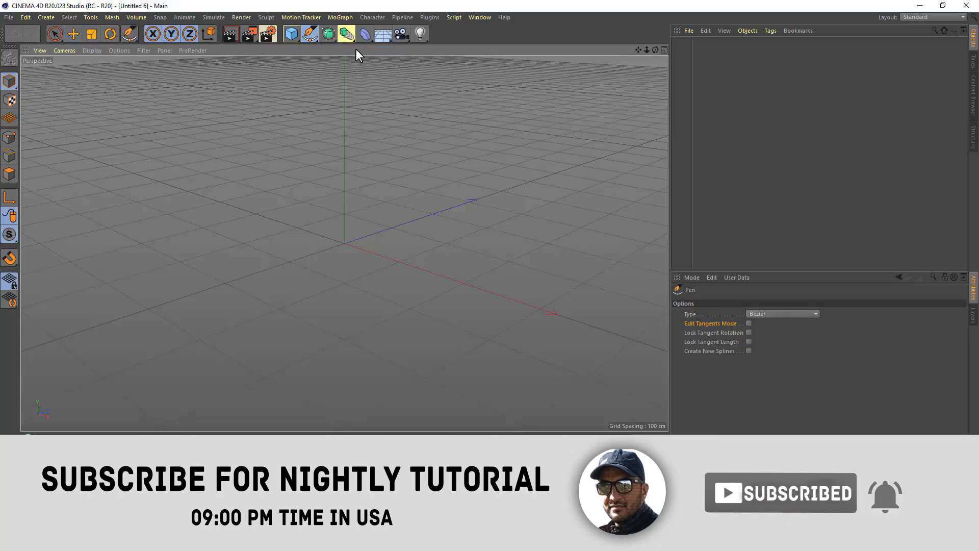
{"action": "left_click", "coordinate": [292, 228]}
{"action": "left_click_drag", "start_coordinate": [312, 199], "coordinate": [332, 205]}
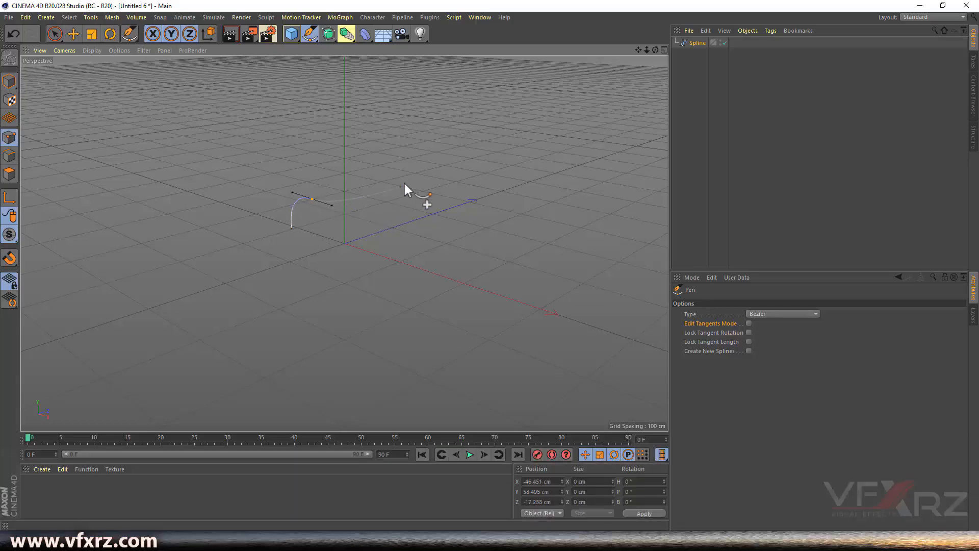
{"action": "left_click_drag", "start_coordinate": [405, 178], "coordinate": [434, 147]}
{"action": "left_click", "coordinate": [452, 206]}
{"action": "left_click_drag", "start_coordinate": [532, 184], "coordinate": [538, 168]}
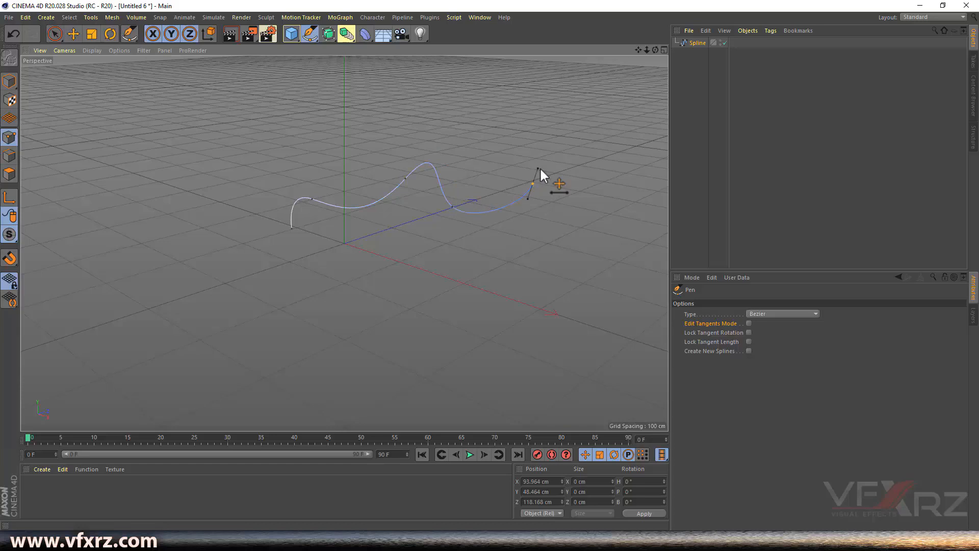
{"action": "left_click_drag", "start_coordinate": [585, 206], "coordinate": [583, 184]}
{"action": "left_click_drag", "start_coordinate": [507, 152], "coordinate": [397, 126]}
{"action": "left_click_drag", "start_coordinate": [397, 125], "coordinate": [396, 124]}
- Draw a second, closed irregular Bezier spline beside the wavy one, ending on its start point
{"action": "left_click", "coordinate": [215, 208]}
{"action": "mouse_move", "coordinate": [211, 141]}
{"action": "left_mouse_down"}
{"action": "mouse_move", "coordinate": [290, 139]}
{"action": "mouse_move", "coordinate": [242, 219]}
{"action": "mouse_move", "coordinate": [232, 215]}
{"action": "left_mouse_up"}
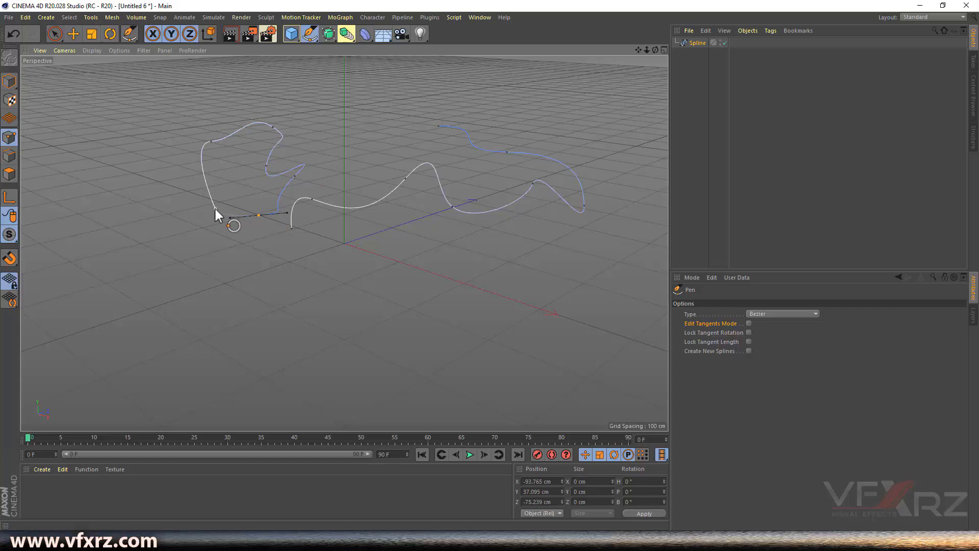
{"action": "left_click", "coordinate": [214, 207]}
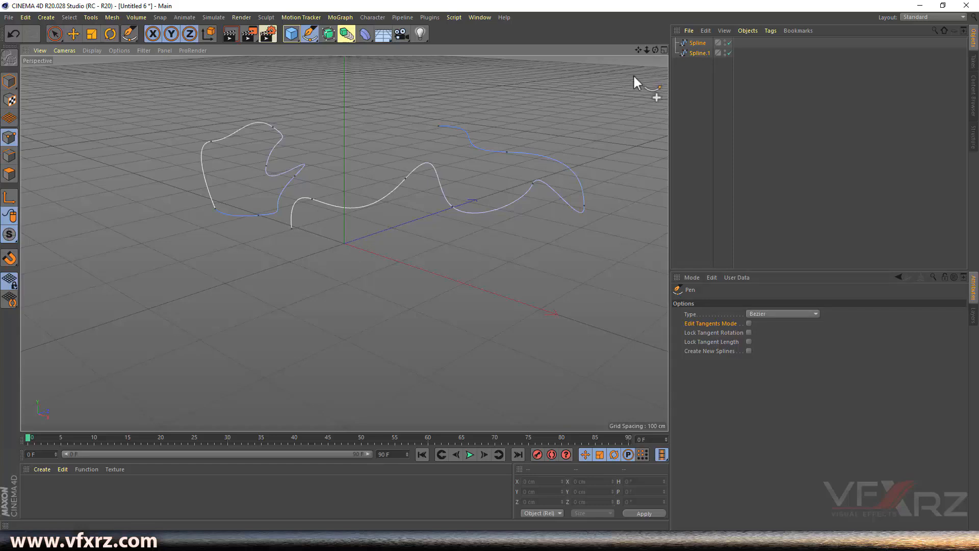
- Inspect the two Perspective-drawn splines from other angles and delete them both
{"action": "left_click", "coordinate": [664, 50]}
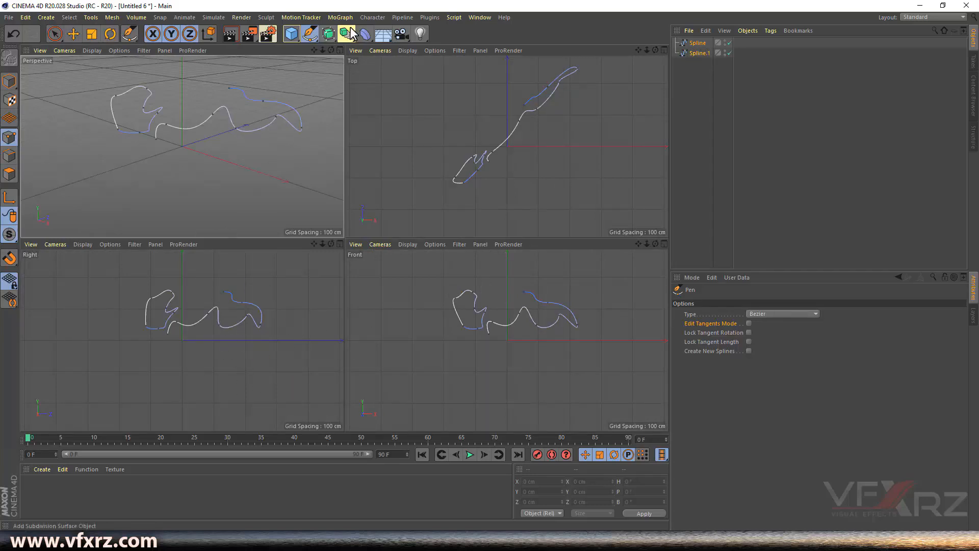
{"action": "left_click", "coordinate": [339, 50]}
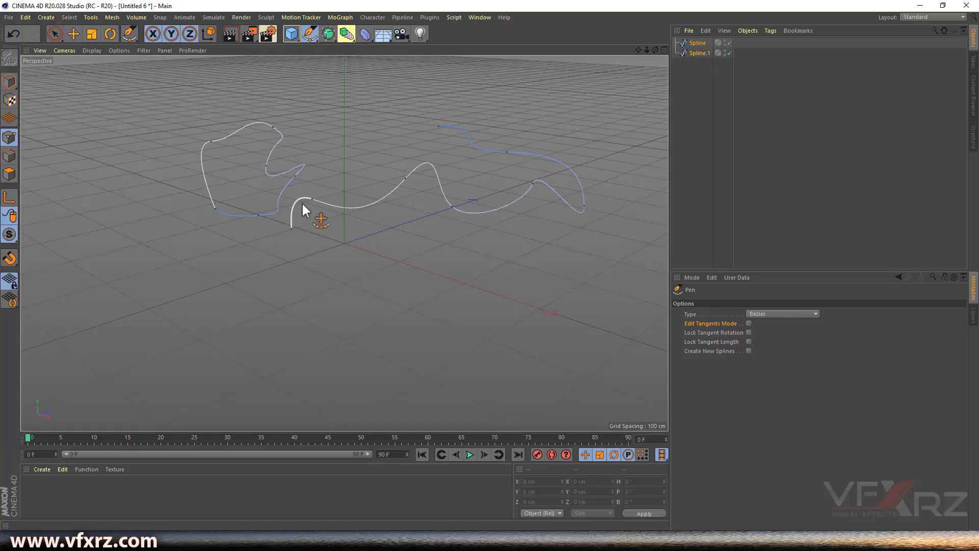
{"action": "left_click_drag", "start_coordinate": [656, 49], "coordinate": [653, 78]}
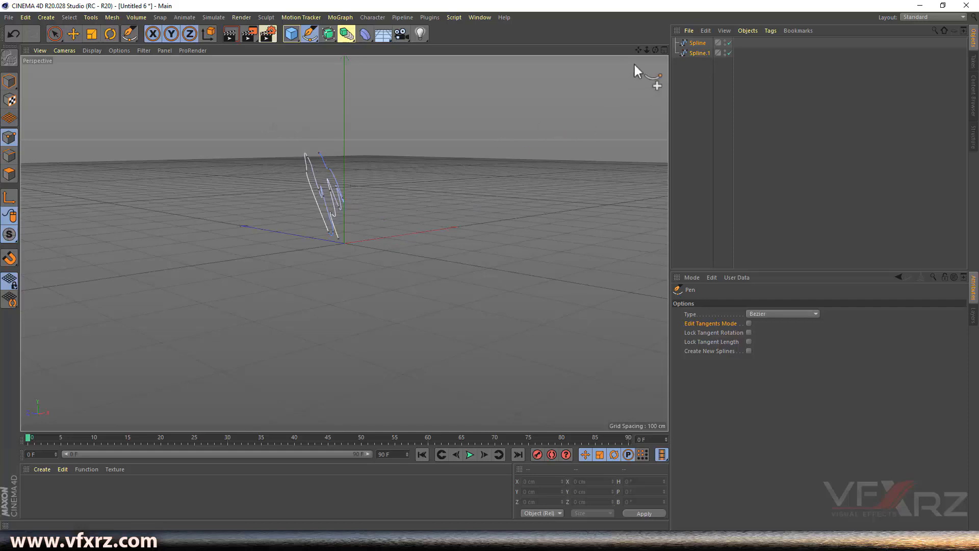
{"action": "left_click_drag", "start_coordinate": [719, 76], "coordinate": [690, 33]}
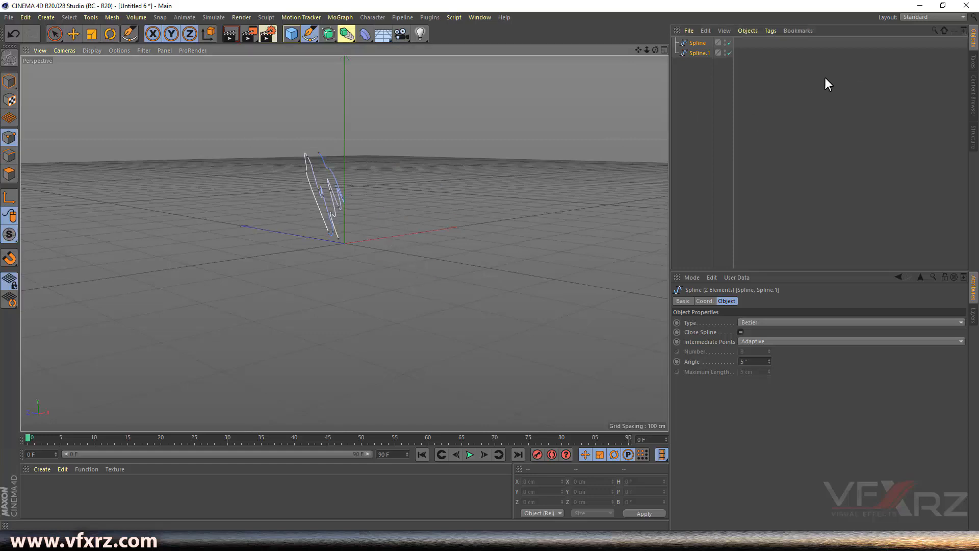
{"action": "key", "text": "Delete"}
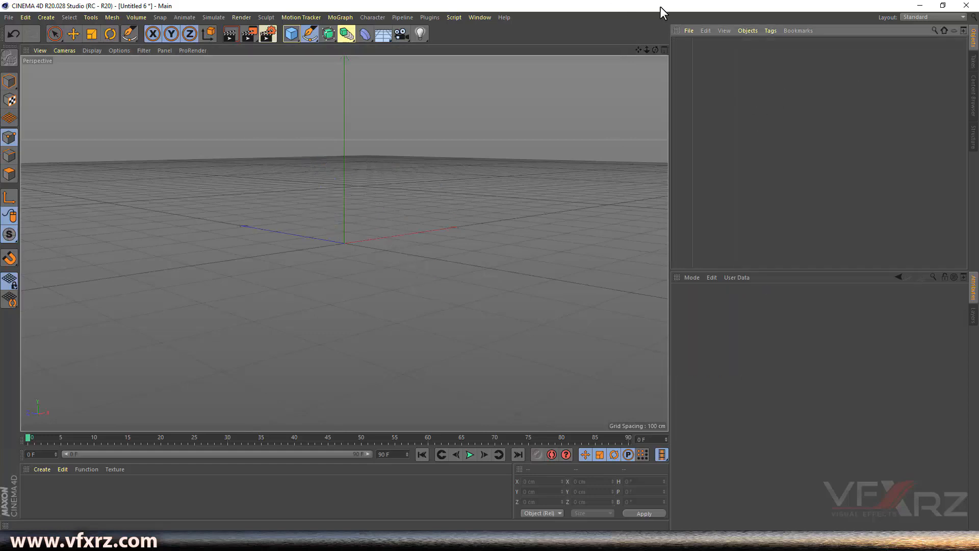
- Draw an open M-shaped Bezier spline with rounded peaks in the Front view
{"action": "left_click", "coordinate": [664, 51]}
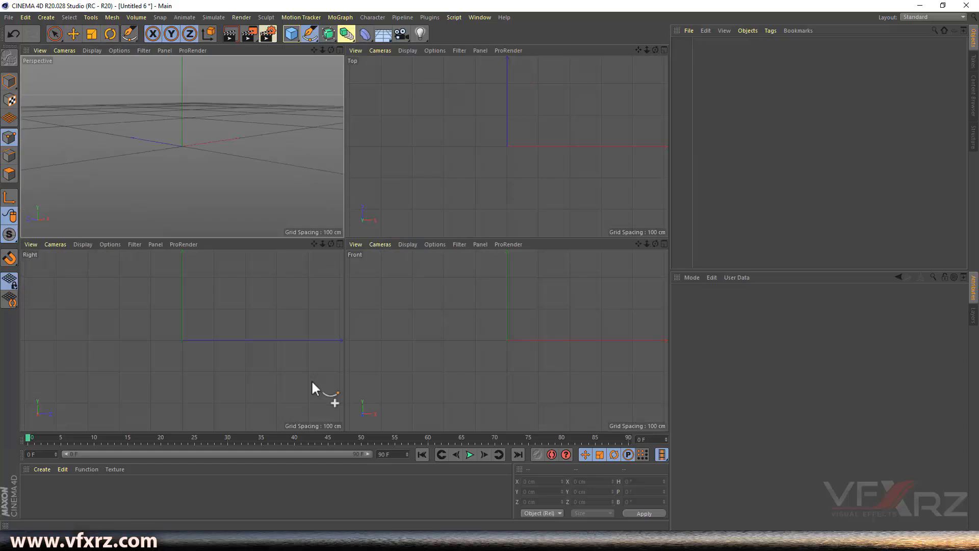
{"action": "left_click", "coordinate": [444, 340]}
{"action": "left_click_drag", "start_coordinate": [452, 306], "coordinate": [469, 306]}
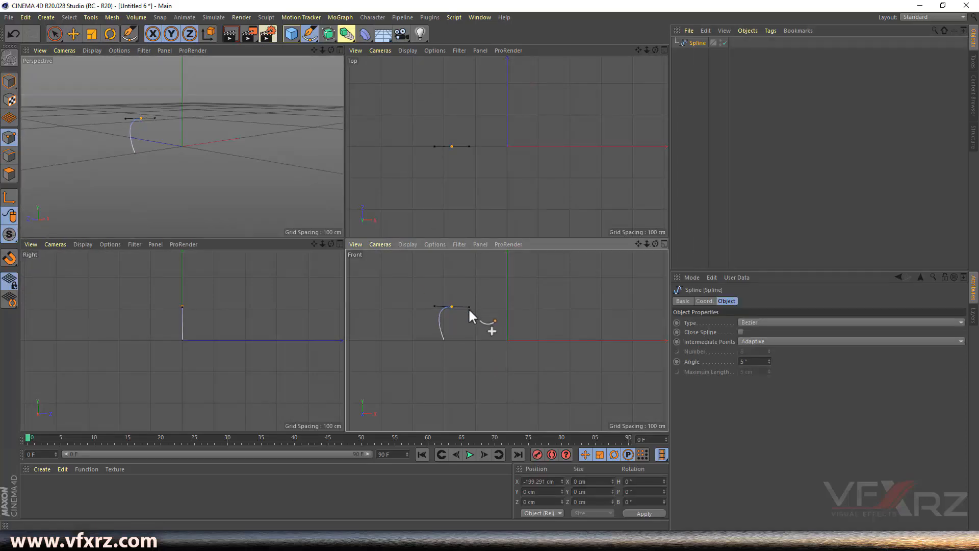
{"action": "left_click_drag", "start_coordinate": [482, 343], "coordinate": [517, 305]}
{"action": "left_click", "coordinate": [517, 339]}
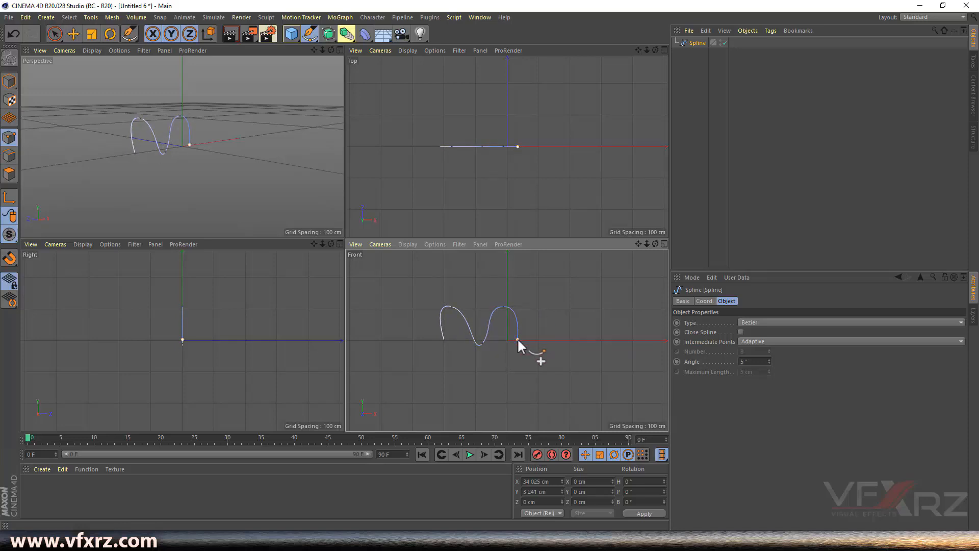
{"action": "key", "text": "Escape"}
- Draw a closed, four-point curved Bezier spline in the Right view
{"action": "left_click_drag", "start_coordinate": [331, 50], "coordinate": [336, 48]}
{"action": "left_click_drag", "start_coordinate": [153, 179], "coordinate": [182, 174], "text": "alt"}
{"action": "left_click_drag", "start_coordinate": [331, 50], "coordinate": [264, 56]}
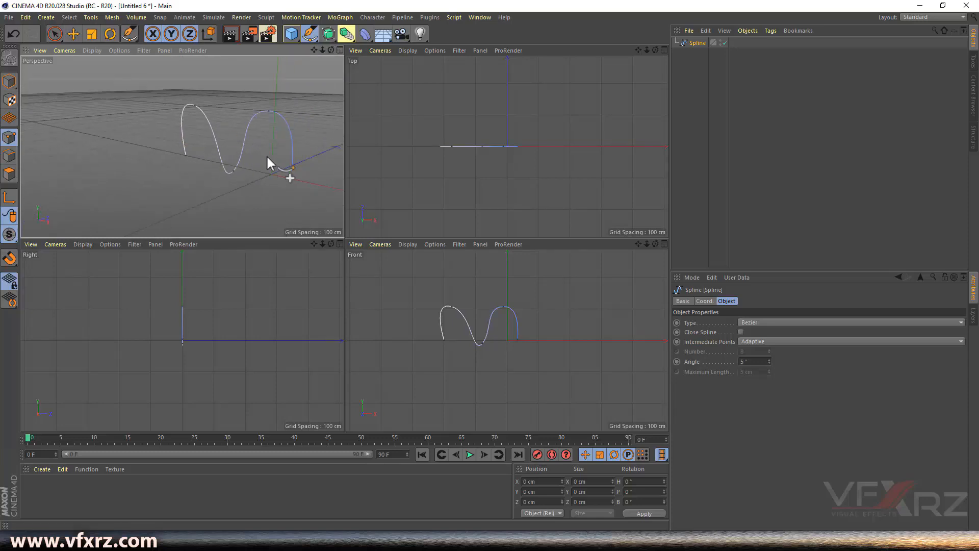
{"action": "left_click_drag", "start_coordinate": [331, 49], "coordinate": [170, 199]}
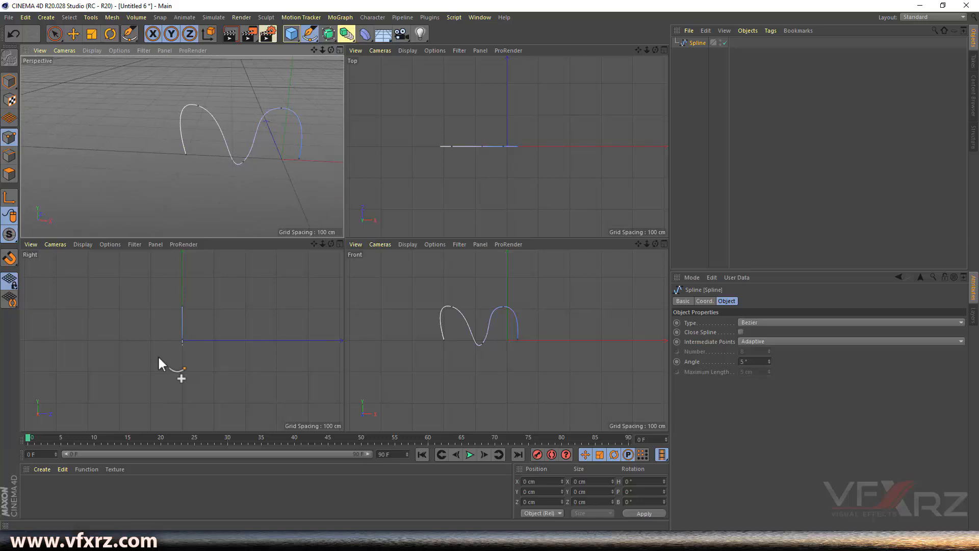
{"action": "left_click", "coordinate": [143, 357]}
{"action": "left_click_drag", "start_coordinate": [231, 357], "coordinate": [236, 333]}
{"action": "left_click_drag", "start_coordinate": [224, 262], "coordinate": [151, 323]}
{"action": "left_click", "coordinate": [143, 359]}
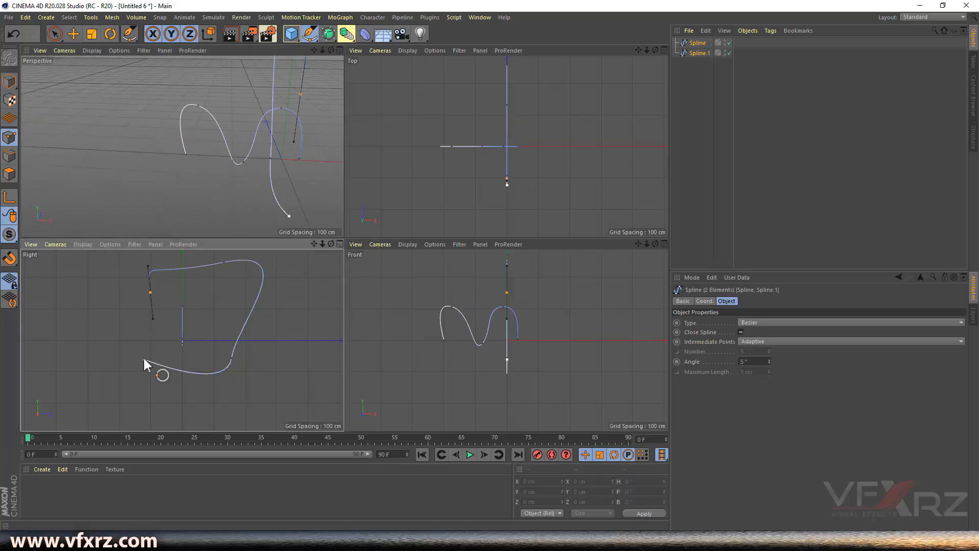
- Draw a closed triangular spline with straight edges around the origin in the Top view
{"action": "left_click_drag", "start_coordinate": [332, 50], "coordinate": [395, 20]}
{"action": "scroll", "coordinate": [182, 146], "scroll_direction": "up", "scroll_amount": 8}
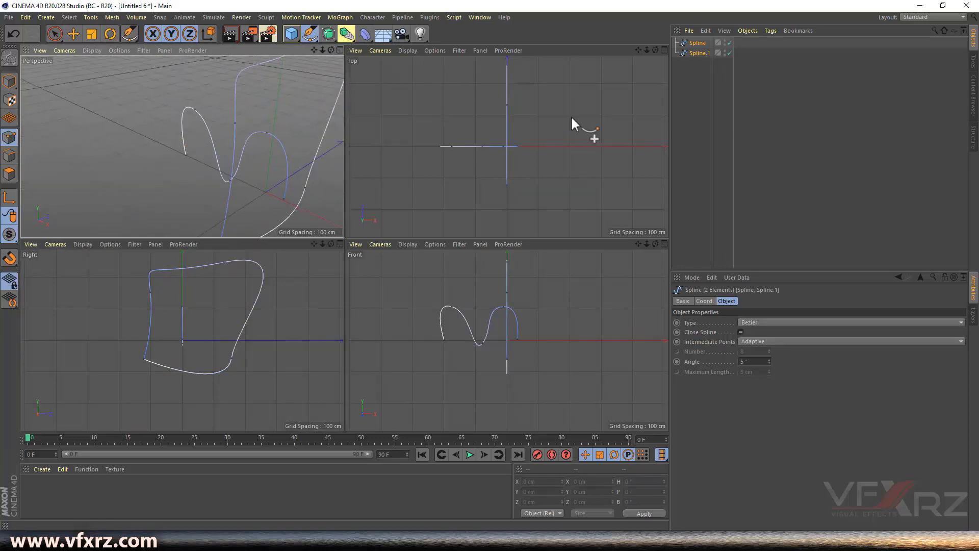
{"action": "left_click_drag", "start_coordinate": [646, 50], "coordinate": [632, 51]}
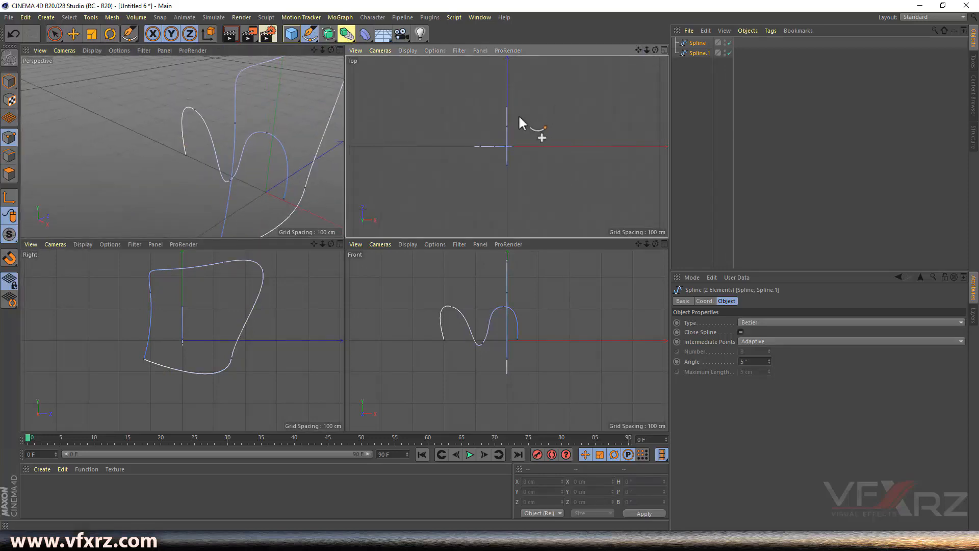
{"action": "left_click", "coordinate": [504, 88]}
{"action": "left_click", "coordinate": [535, 182]}
{"action": "left_click", "coordinate": [470, 176]}
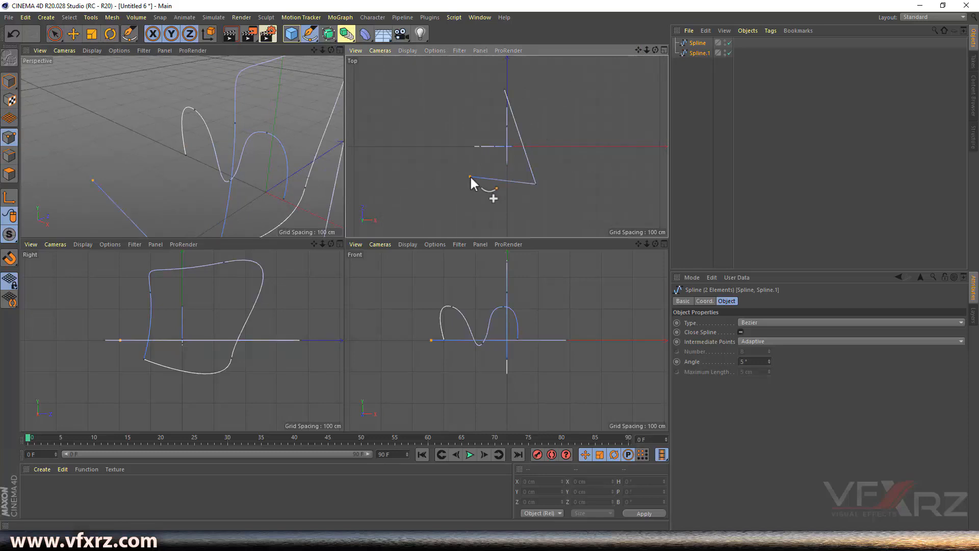
{"action": "left_click", "coordinate": [503, 89]}
- Compare the splines from the Perspective camera, and in the Right view through the Left and Bottom cameras before restoring Right
{"action": "left_click_drag", "start_coordinate": [331, 50], "coordinate": [286, 76]}
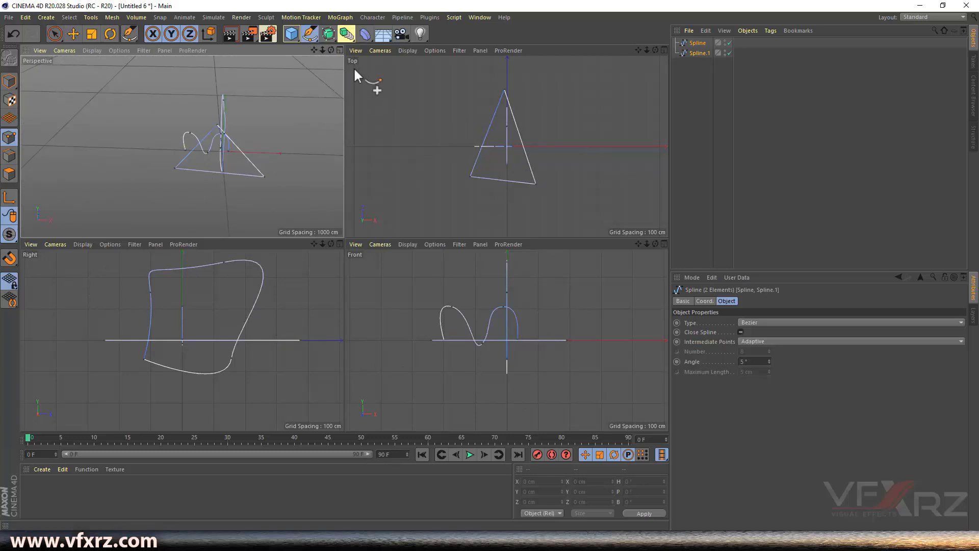
{"action": "left_click_drag", "start_coordinate": [332, 51], "coordinate": [278, 65]}
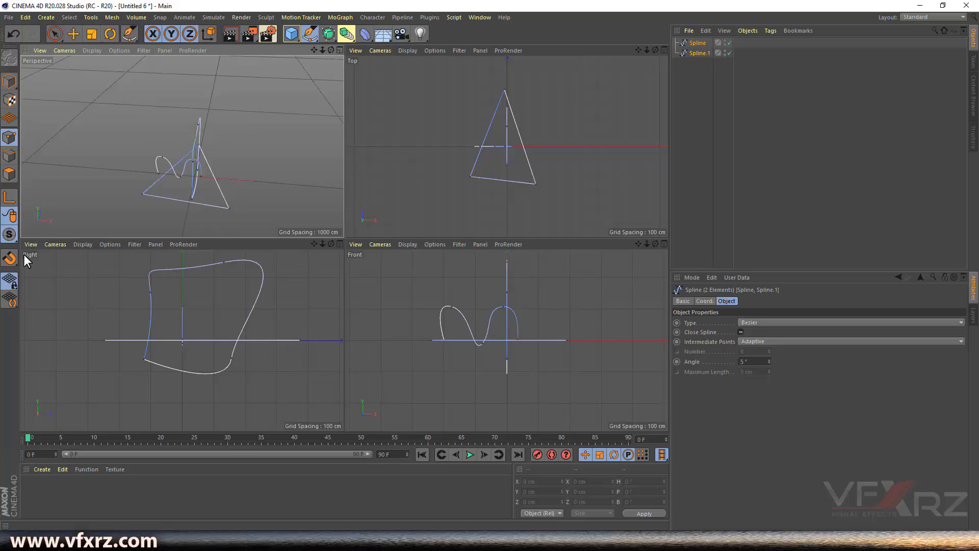
{"action": "left_click", "coordinate": [49, 245]}
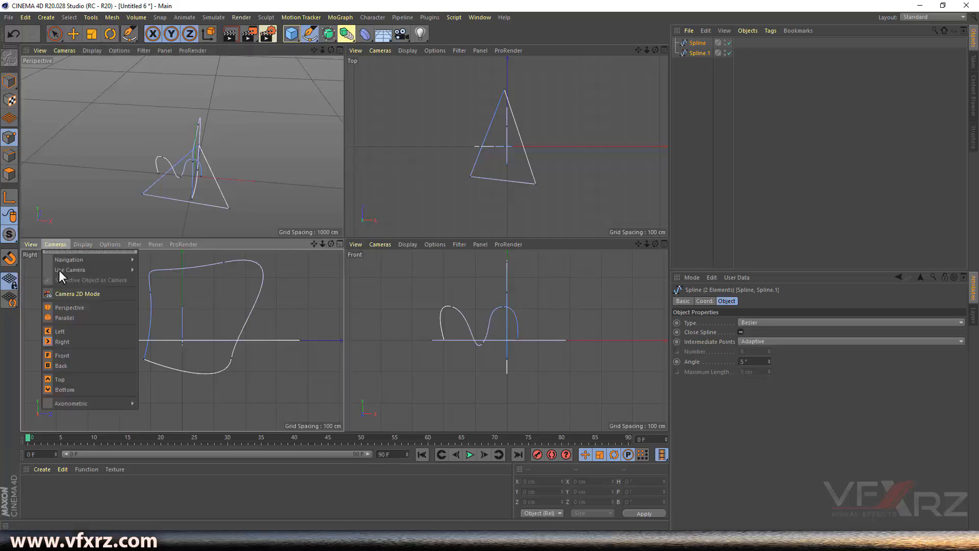
{"action": "left_click", "coordinate": [88, 332]}
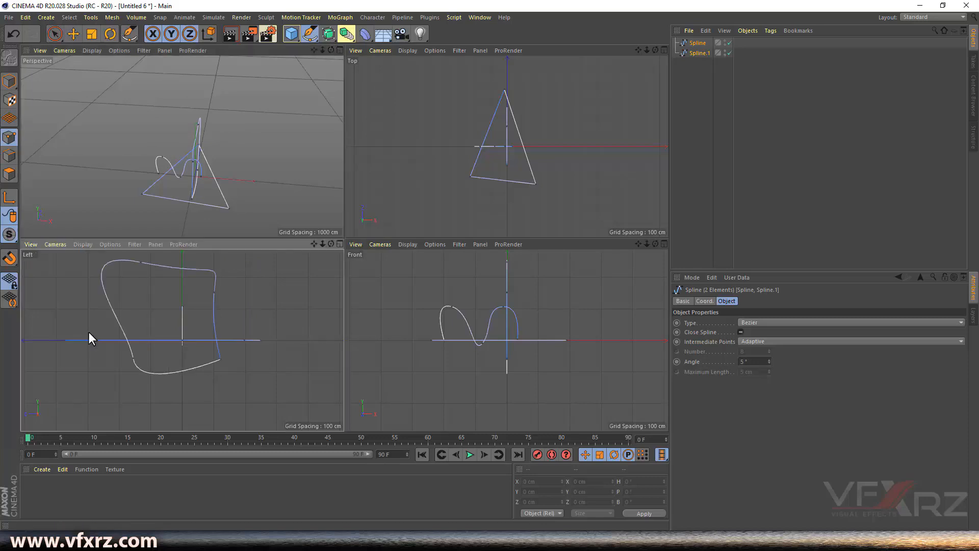
{"action": "left_click", "coordinate": [60, 244]}
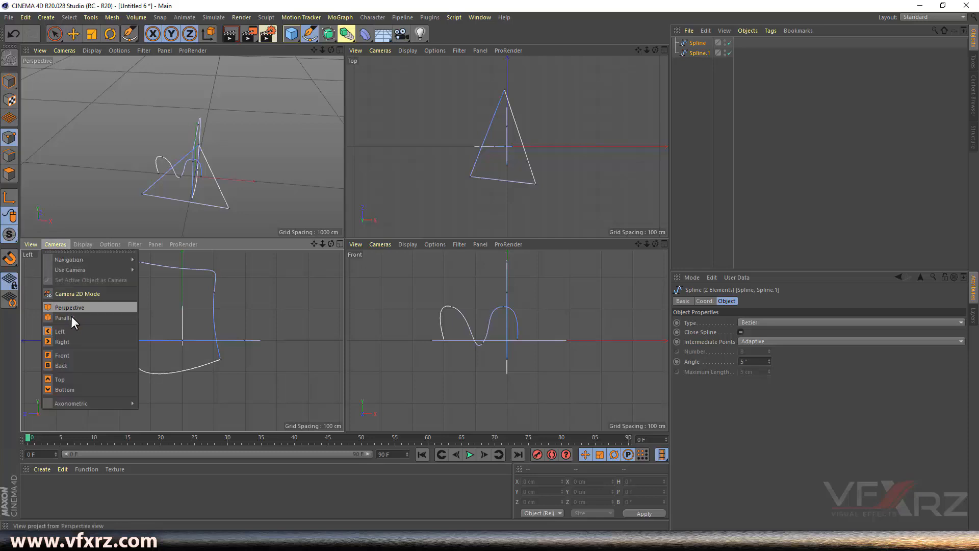
{"action": "left_click", "coordinate": [71, 341]}
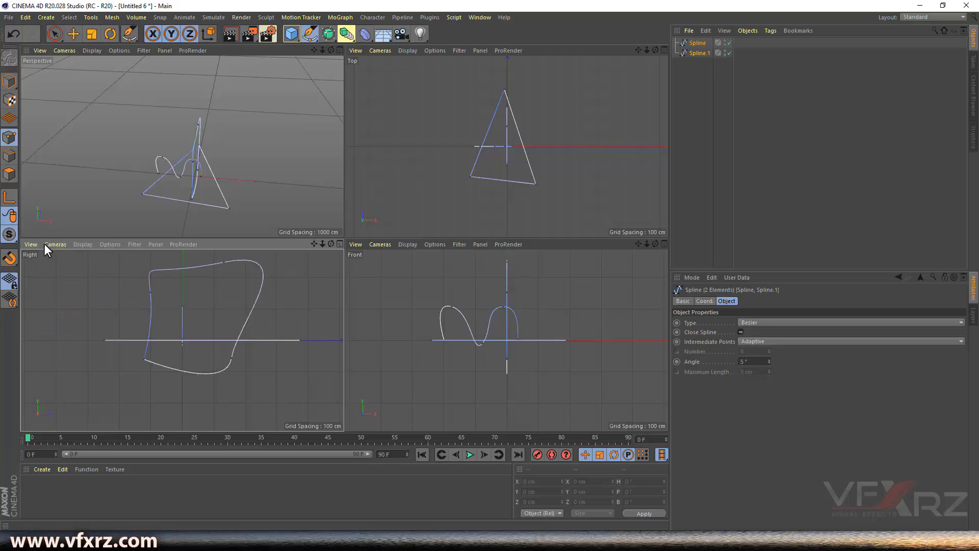
{"action": "left_click", "coordinate": [49, 244]}
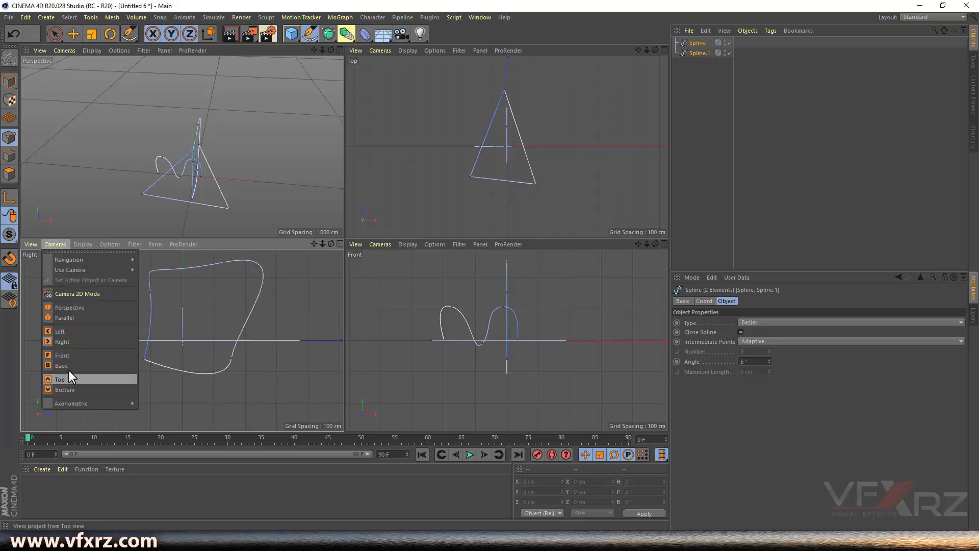
{"action": "left_click", "coordinate": [70, 388]}
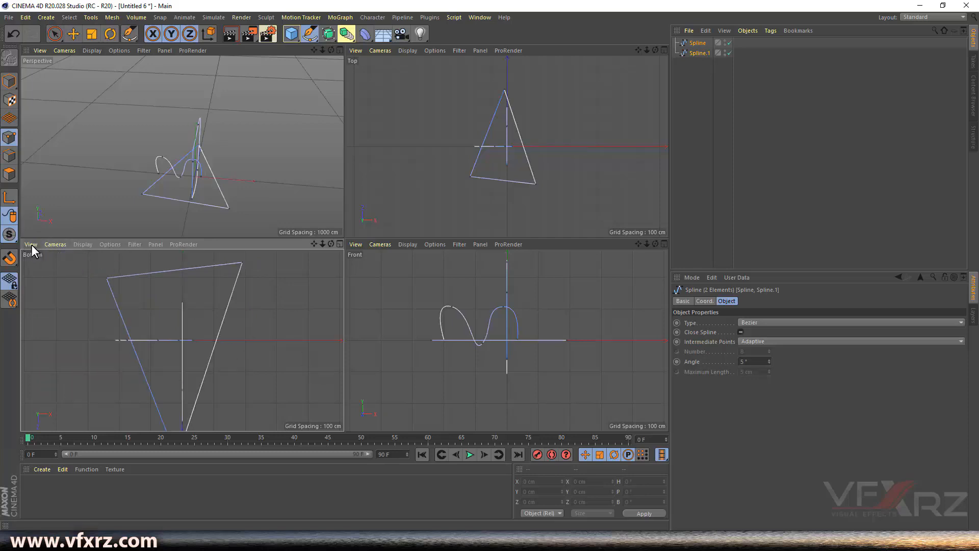
{"action": "left_click", "coordinate": [50, 243]}
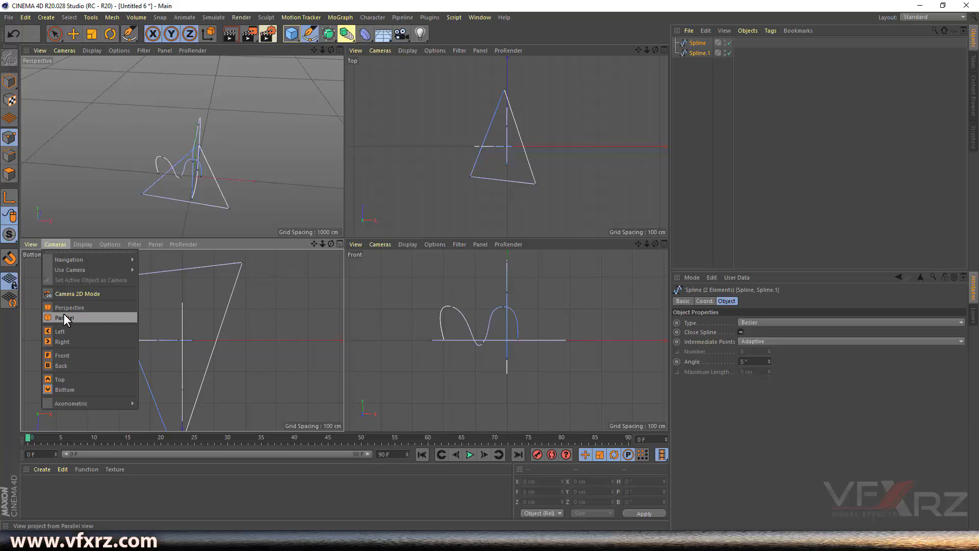
{"action": "left_click", "coordinate": [90, 341]}
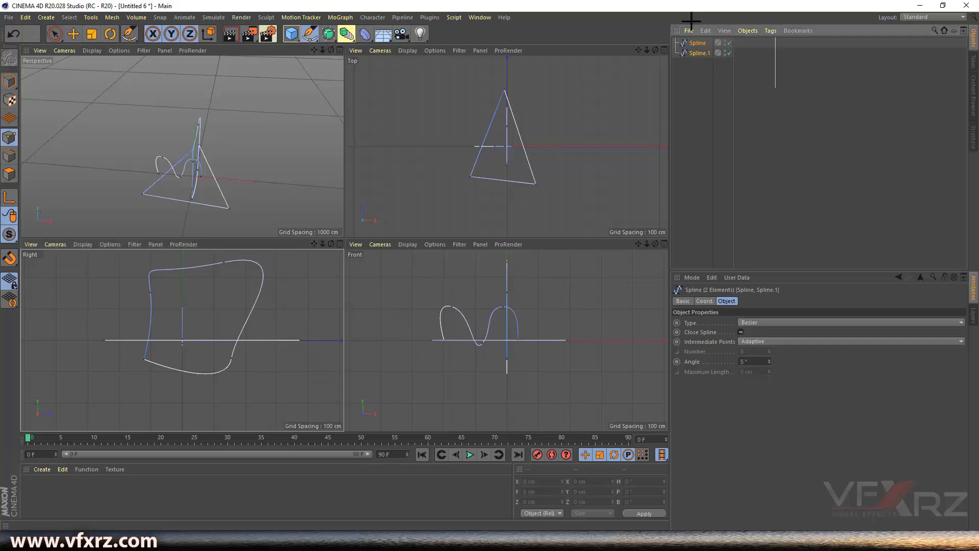
- Delete all the splines and restart the Pen tool, keeping its spline type at Bezier
{"action": "key", "text": "Delete"}
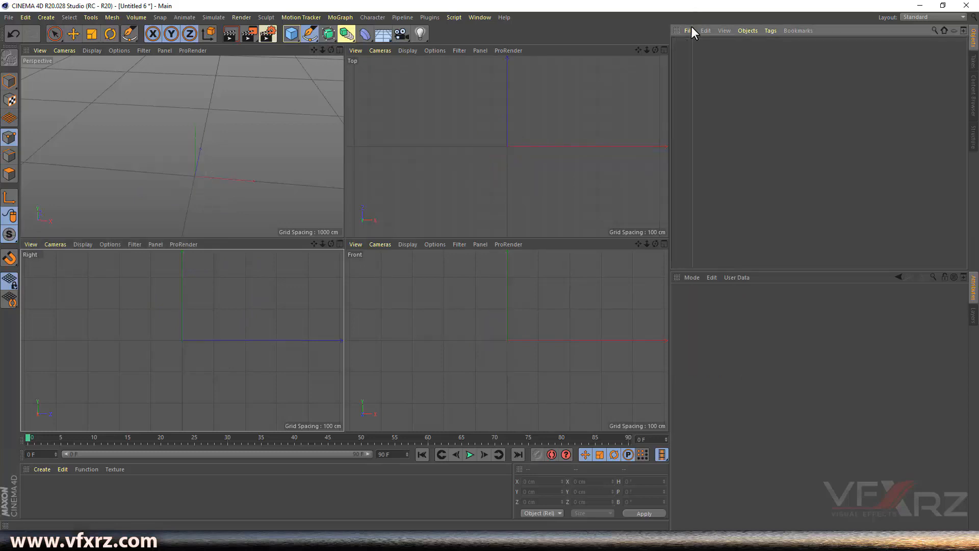
{"action": "left_click", "coordinate": [310, 34]}
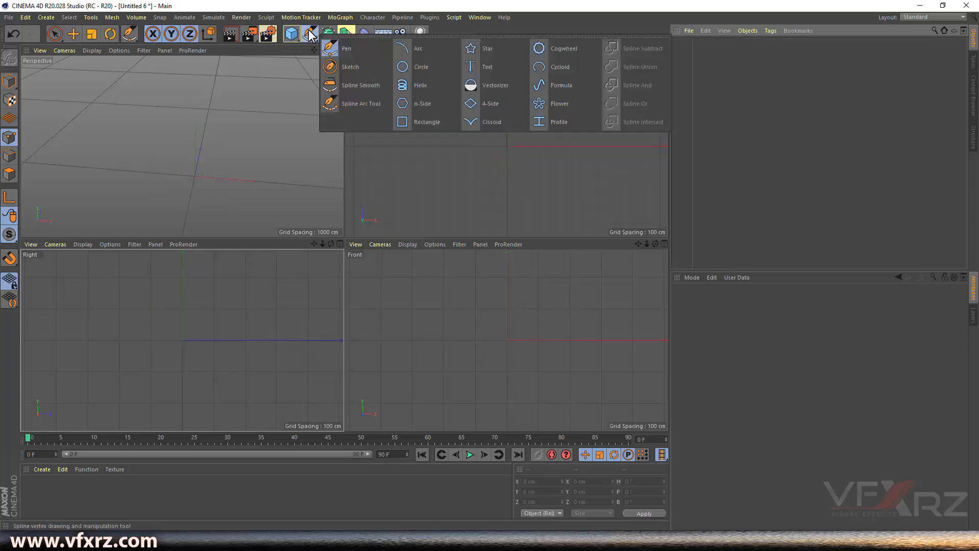
{"action": "left_click", "coordinate": [360, 49]}
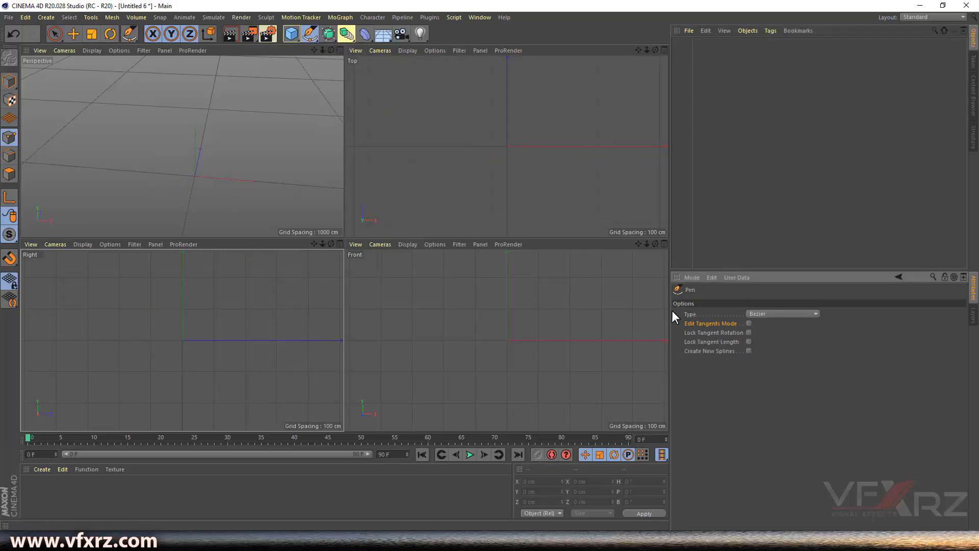
{"action": "left_click", "coordinate": [757, 314]}
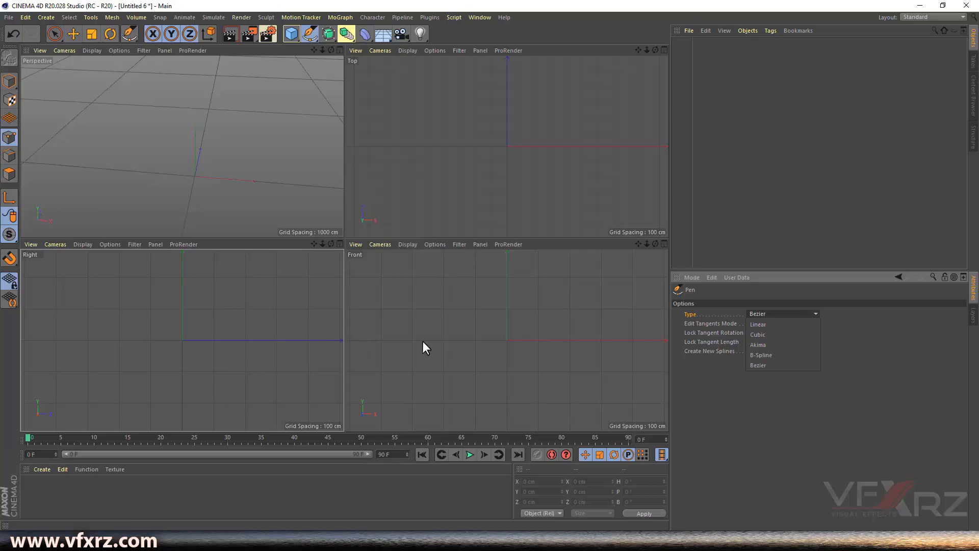
{"action": "left_click", "coordinate": [457, 339]}
- Draw one Bezier spline in the Front view, starting with curved segments and continuing with straight zigzag segments
{"action": "left_click", "coordinate": [437, 340]}
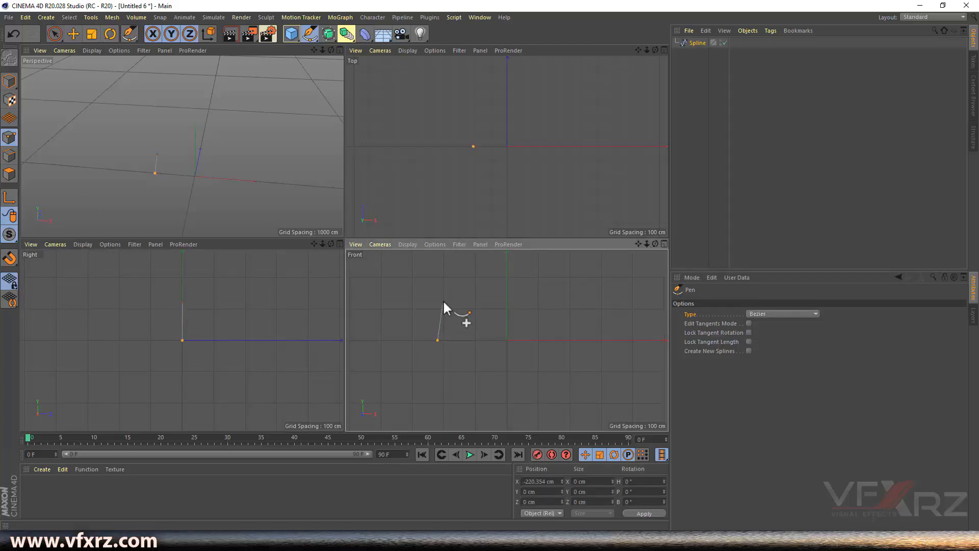
{"action": "mouse_move", "coordinate": [444, 300]}
{"action": "left_mouse_down"}
{"action": "mouse_move", "coordinate": [471, 302]}
{"action": "mouse_move", "coordinate": [458, 304]}
{"action": "left_mouse_up"}
{"action": "left_click_drag", "start_coordinate": [460, 340], "coordinate": [467, 338]}
{"action": "left_click", "coordinate": [473, 296]}
{"action": "left_click", "coordinate": [479, 337]}
{"action": "left_click", "coordinate": [490, 295]}
{"action": "left_click", "coordinate": [499, 336]}
{"action": "left_click", "coordinate": [508, 289]}
{"action": "left_click", "coordinate": [599, 298]}
{"action": "left_click", "coordinate": [410, 392]}
{"action": "left_click", "coordinate": [609, 383]}
{"action": "left_click", "coordinate": [610, 281]}
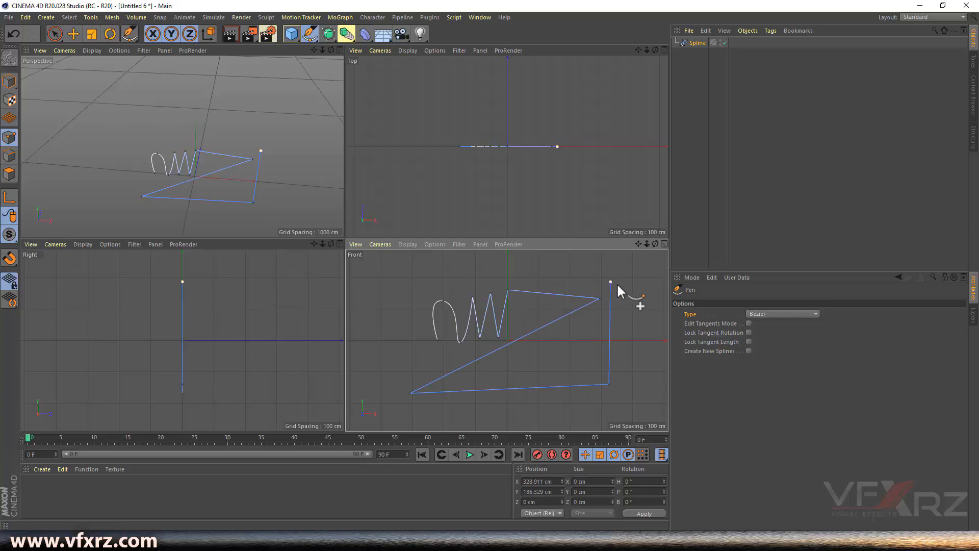
- Delete the finished Bezier spline and restart the Pen tool with its spline type set to Linear
{"action": "key", "text": "Escape"}
{"action": "mouse_move", "coordinate": [655, 244]}
{"action": "left_mouse_down"}
{"action": "mouse_move", "coordinate": [686, 244]}
{"action": "mouse_move", "coordinate": [656, 244]}
{"action": "left_mouse_up"}
{"action": "left_click_drag", "start_coordinate": [331, 50], "coordinate": [286, 31]}
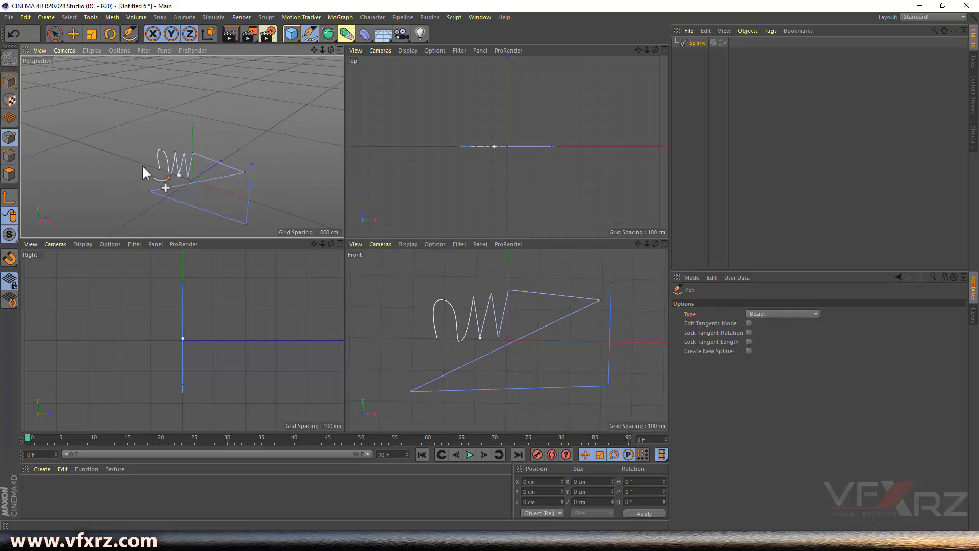
{"action": "left_click", "coordinate": [703, 44]}
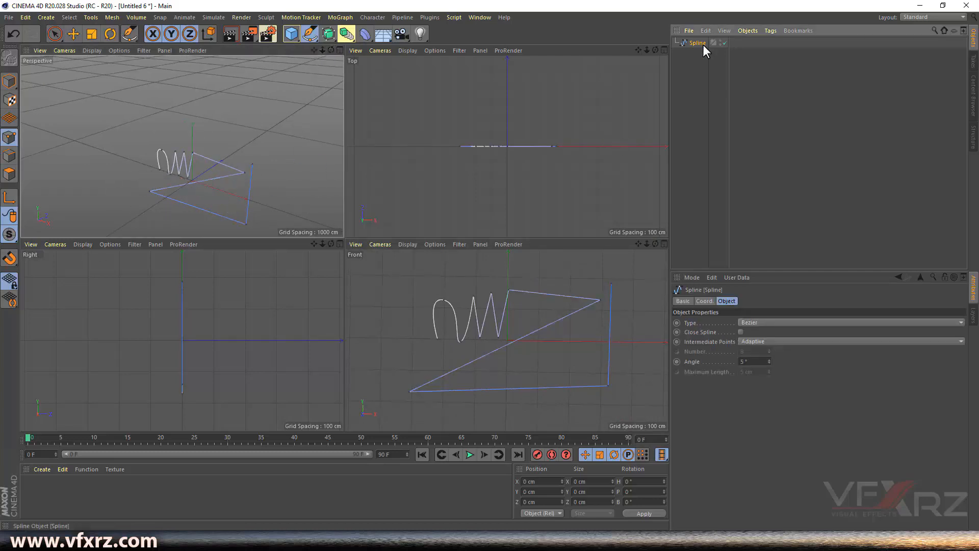
{"action": "key", "text": "Delete"}
{"action": "left_click", "coordinate": [315, 33]}
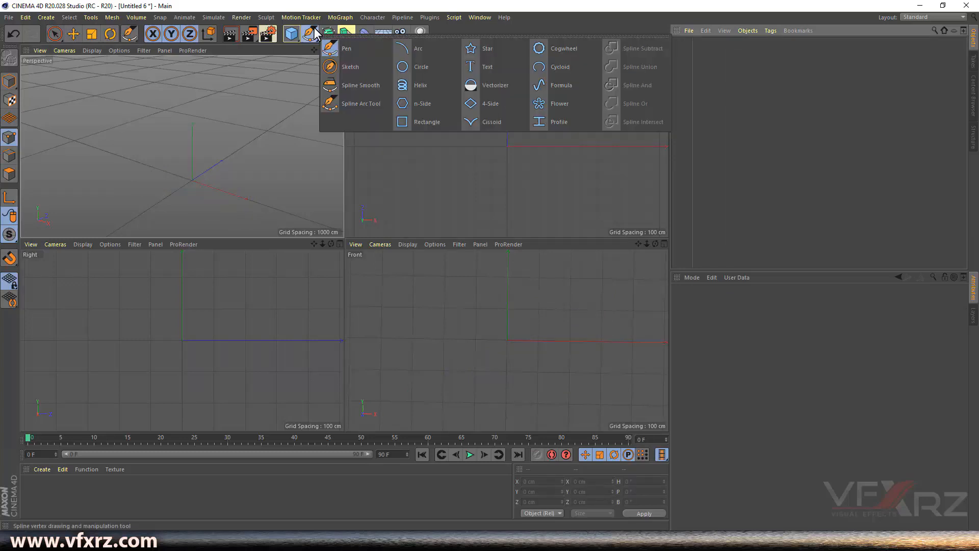
{"action": "left_click", "coordinate": [344, 51]}
{"action": "left_click", "coordinate": [779, 314]}
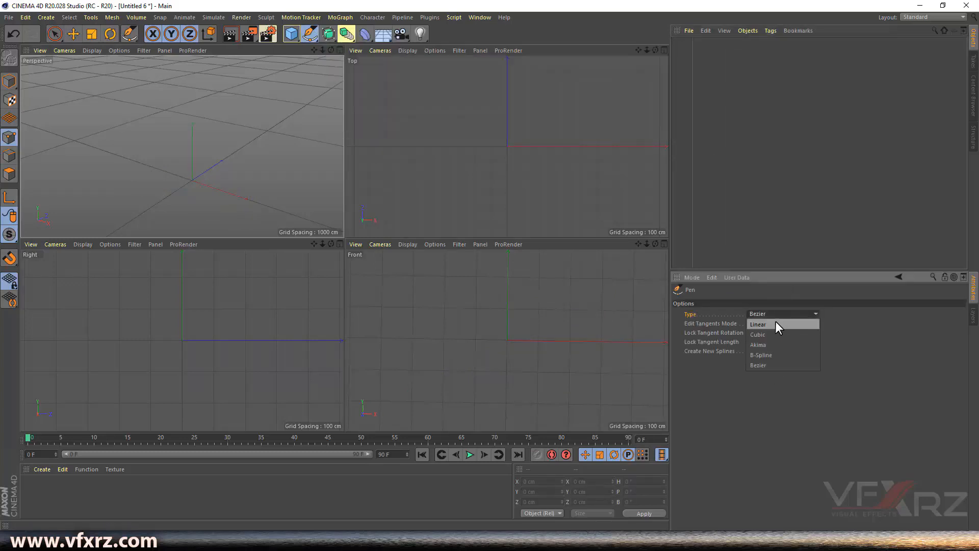
{"action": "left_click", "coordinate": [773, 324]}
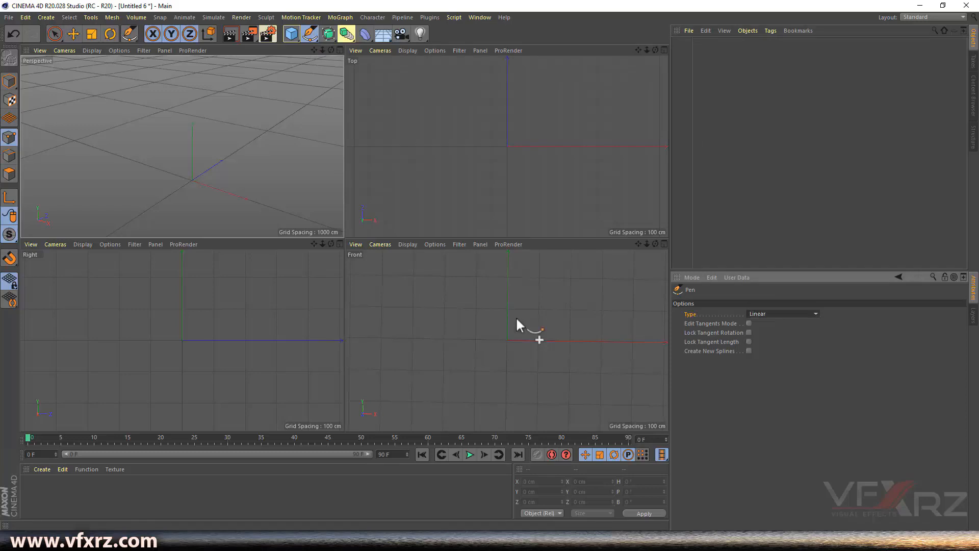
- Draw an open Linear spline of many straight, crossing zigzag segments in the Front view
{"action": "left_click", "coordinate": [407, 338]}
{"action": "left_click", "coordinate": [418, 296]}
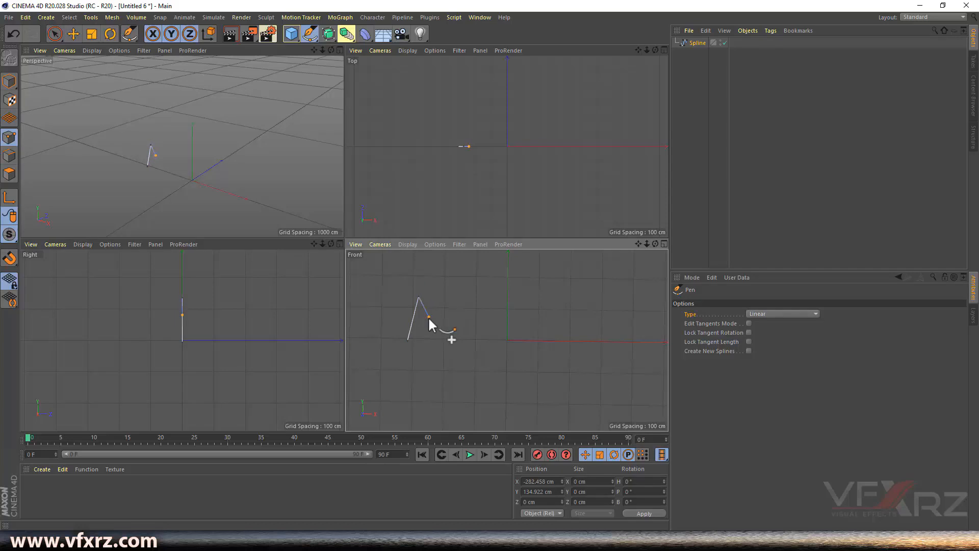
{"action": "left_click", "coordinate": [431, 338]}
{"action": "left_click", "coordinate": [431, 278]}
{"action": "left_click", "coordinate": [482, 273]}
{"action": "left_click", "coordinate": [463, 317]}
{"action": "left_click", "coordinate": [516, 302]}
{"action": "left_click", "coordinate": [528, 259]}
{"action": "left_click", "coordinate": [597, 259]}
{"action": "left_click", "coordinate": [468, 340]}
{"action": "left_click", "coordinate": [550, 334]}
{"action": "left_click", "coordinate": [478, 316]}
{"action": "left_click", "coordinate": [492, 260]}
{"action": "left_click", "coordinate": [394, 378]}
{"action": "left_click", "coordinate": [619, 367]}
{"action": "left_click", "coordinate": [589, 314]}
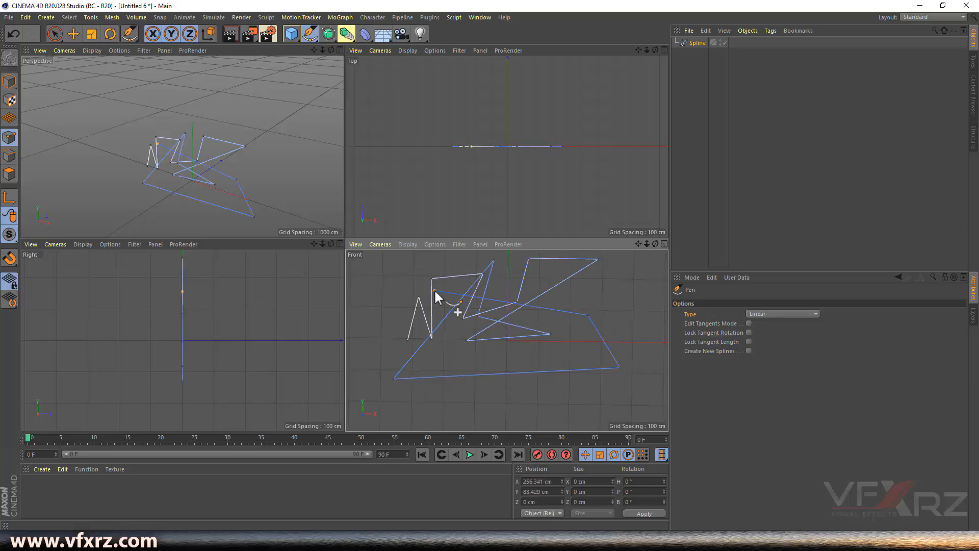
{"action": "left_click", "coordinate": [433, 289]}
- Set the Pen's spline type to Cubic, delete the linear spline and restart the Pen tool
{"action": "left_click", "coordinate": [813, 314]}
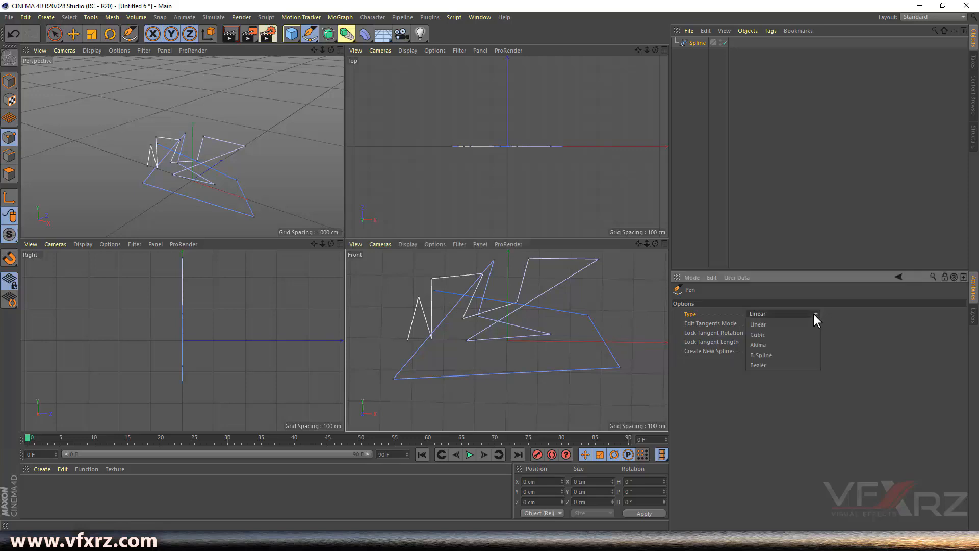
{"action": "left_click", "coordinate": [790, 334]}
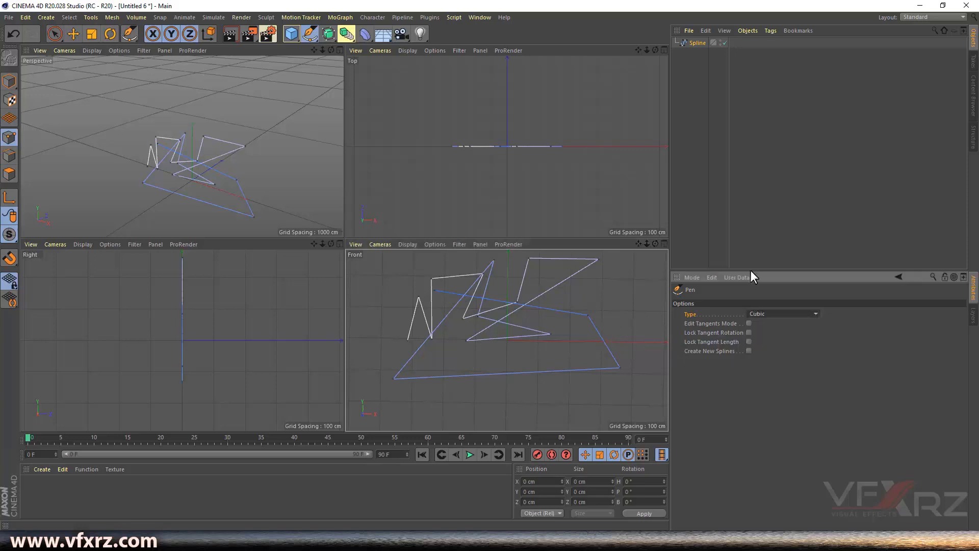
{"action": "left_click", "coordinate": [696, 44]}
{"action": "key", "text": "Delete"}
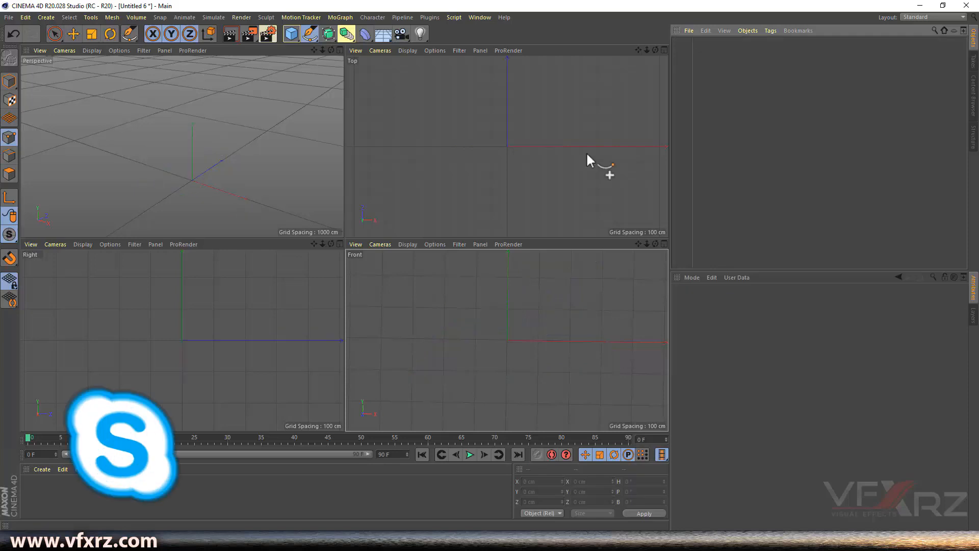
{"action": "left_click", "coordinate": [308, 35]}
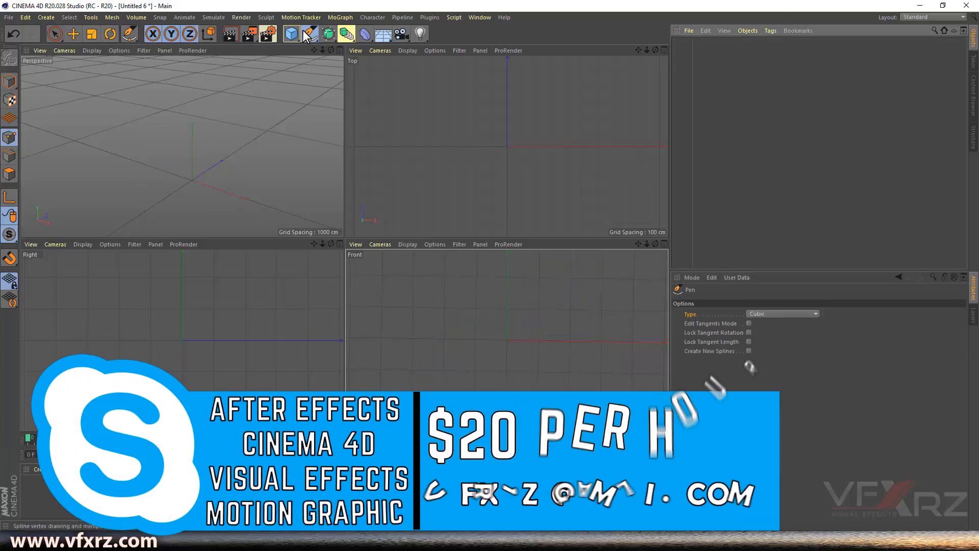
- Draw an open Cubic spline in the Front view that loops around and sweeps out in wide curves
{"action": "left_click", "coordinate": [408, 305]}
{"action": "left_click", "coordinate": [420, 284]}
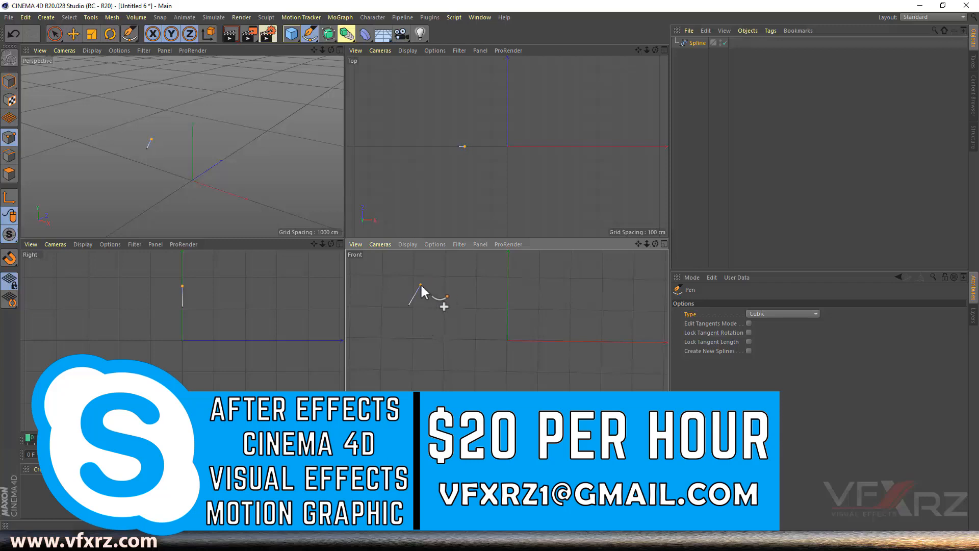
{"action": "left_click", "coordinate": [502, 291]}
{"action": "left_click", "coordinate": [466, 345]}
{"action": "left_click", "coordinate": [420, 340]}
{"action": "left_click", "coordinate": [427, 317]}
{"action": "left_click", "coordinate": [472, 310]}
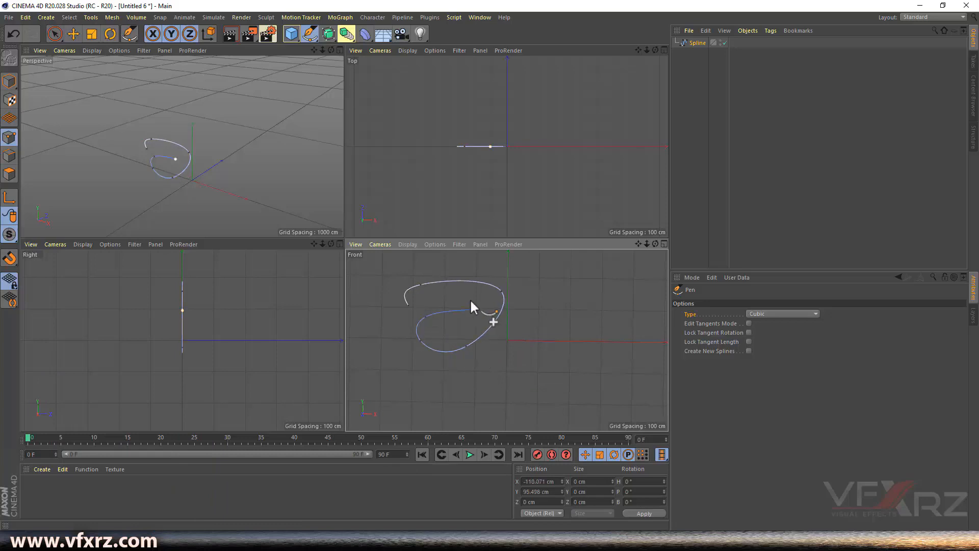
{"action": "left_click", "coordinate": [393, 372]}
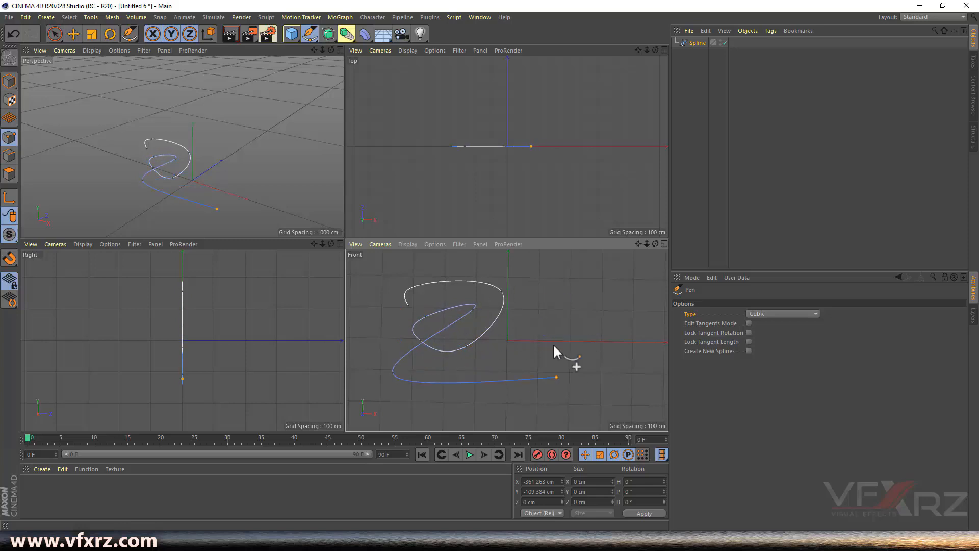
{"action": "left_click", "coordinate": [576, 322]}
{"action": "left_click", "coordinate": [530, 255]}
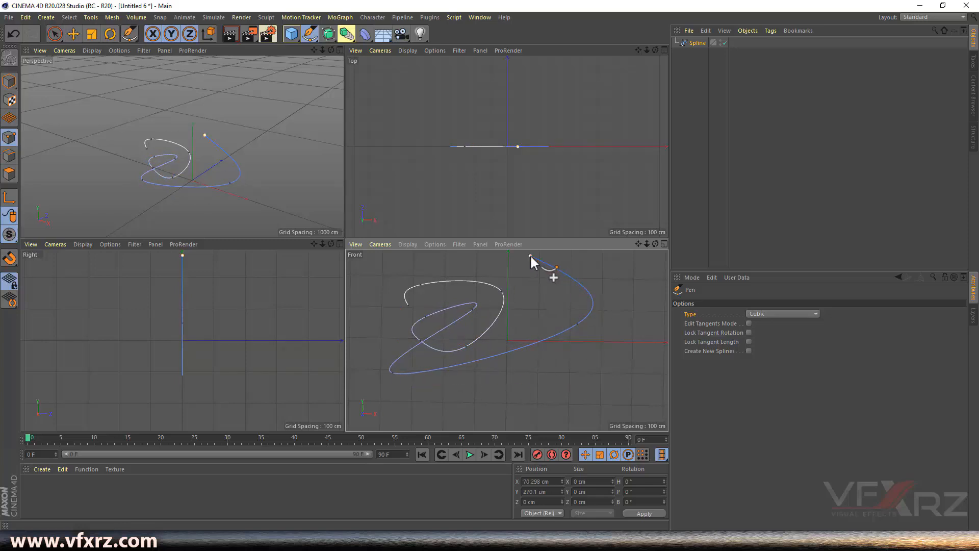
- Set the Pen's spline type to Akima and draw a second, wavy spline across the cubic one in the Front view
{"action": "left_click", "coordinate": [757, 314]}
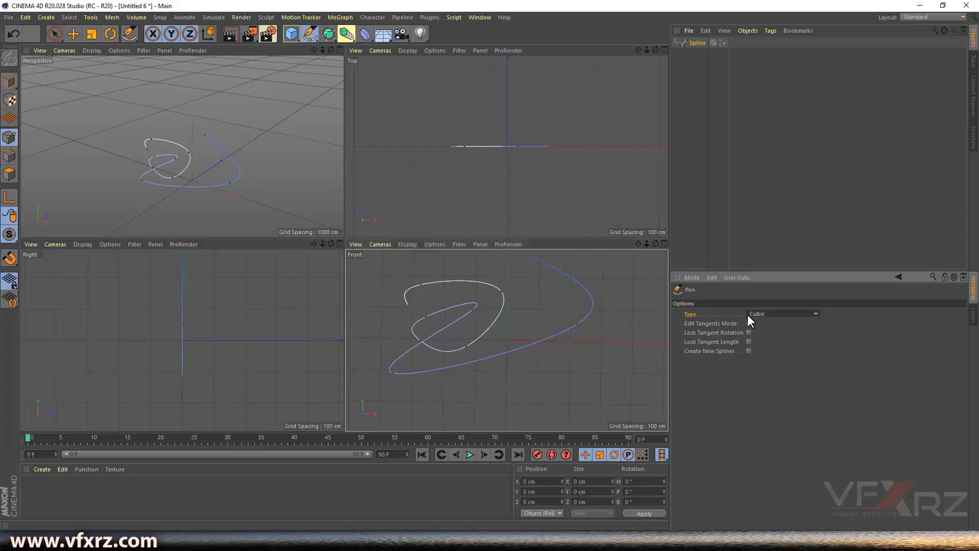
{"action": "left_click", "coordinate": [771, 344]}
{"action": "left_click", "coordinate": [527, 384]}
{"action": "left_click", "coordinate": [571, 325]}
{"action": "left_click", "coordinate": [586, 392]}
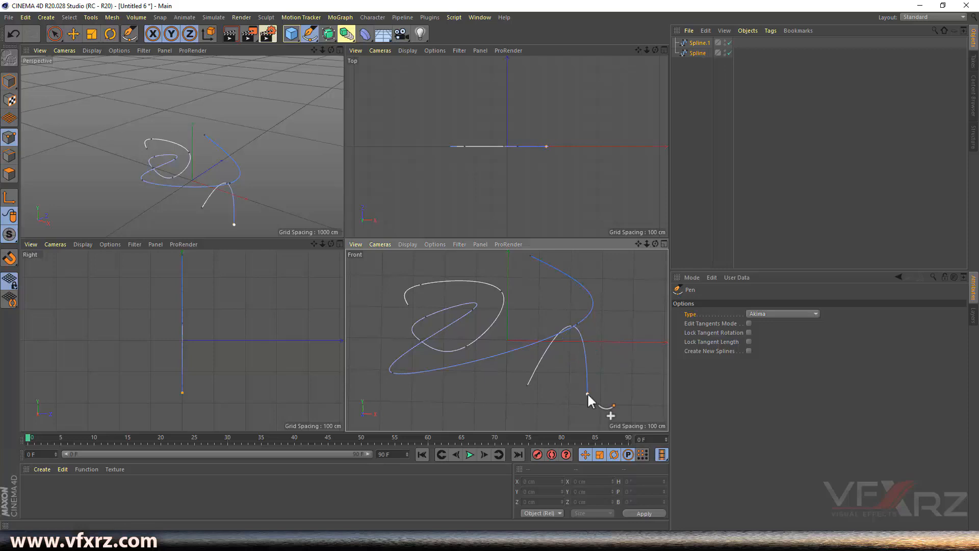
{"action": "left_click", "coordinate": [612, 304]}
{"action": "left_click", "coordinate": [627, 386]}
{"action": "left_click", "coordinate": [632, 298]}
{"action": "left_click", "coordinate": [500, 383]}
{"action": "left_click", "coordinate": [598, 289]}
{"action": "left_click", "coordinate": [518, 277]}
{"action": "left_click", "coordinate": [399, 362]}
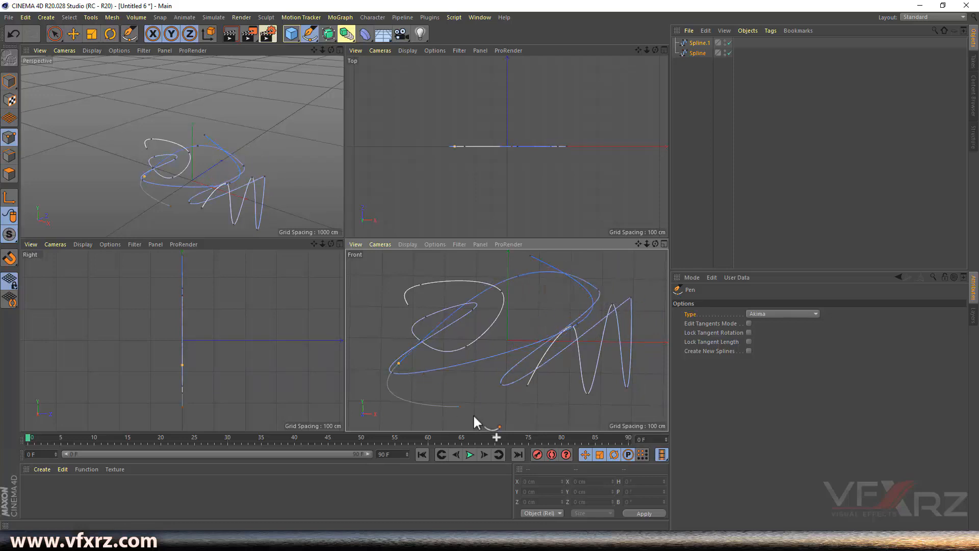
{"action": "left_click", "coordinate": [517, 421]}
{"action": "left_click", "coordinate": [478, 333]}
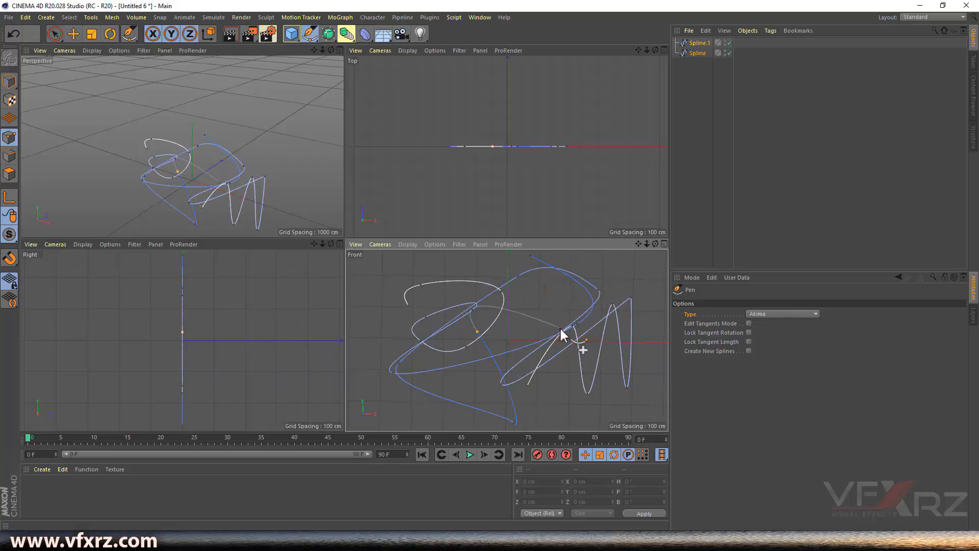
- Delete both splines and restart the Pen tool with its spline type set to B-Spline
{"action": "left_click_drag", "start_coordinate": [704, 72], "coordinate": [681, 21]}
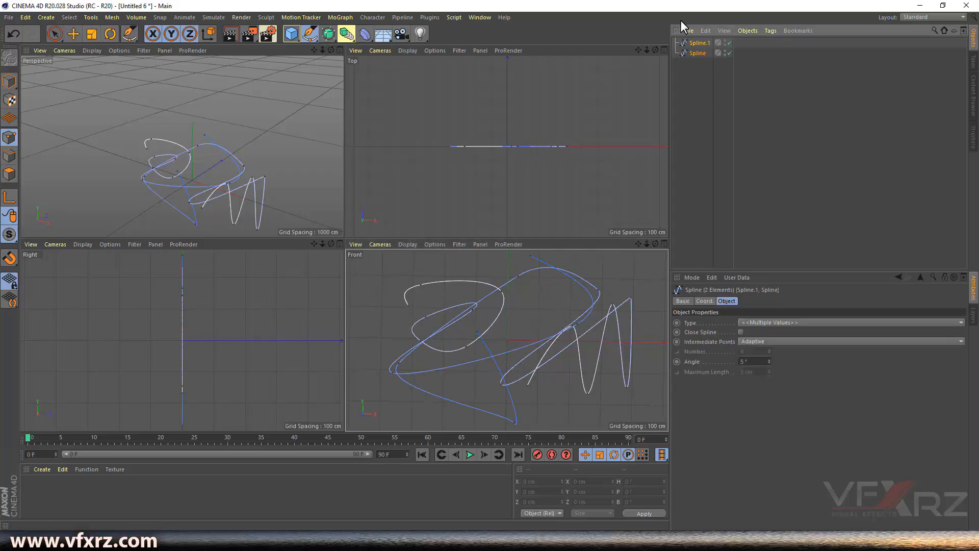
{"action": "key", "text": "Delete"}
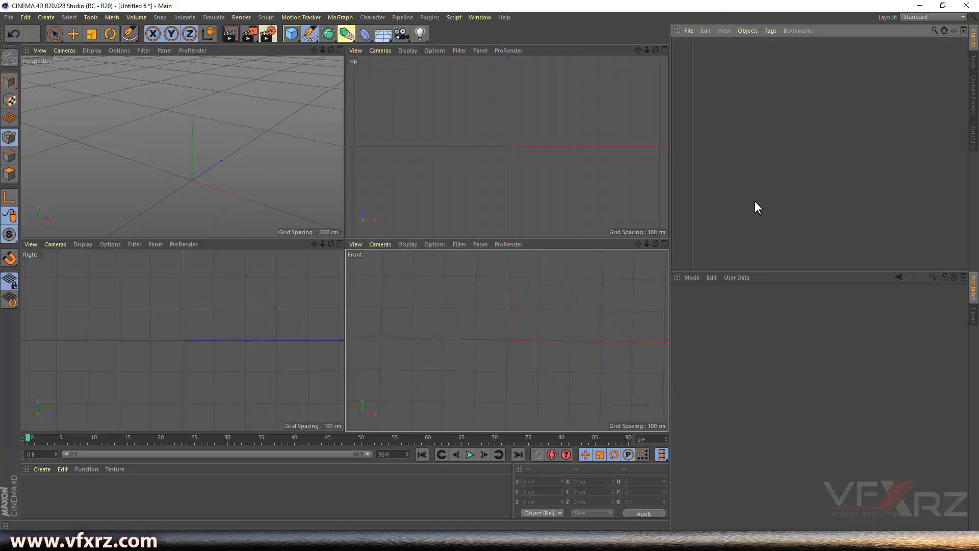
{"action": "left_click", "coordinate": [310, 33]}
{"action": "left_click", "coordinate": [772, 314]}
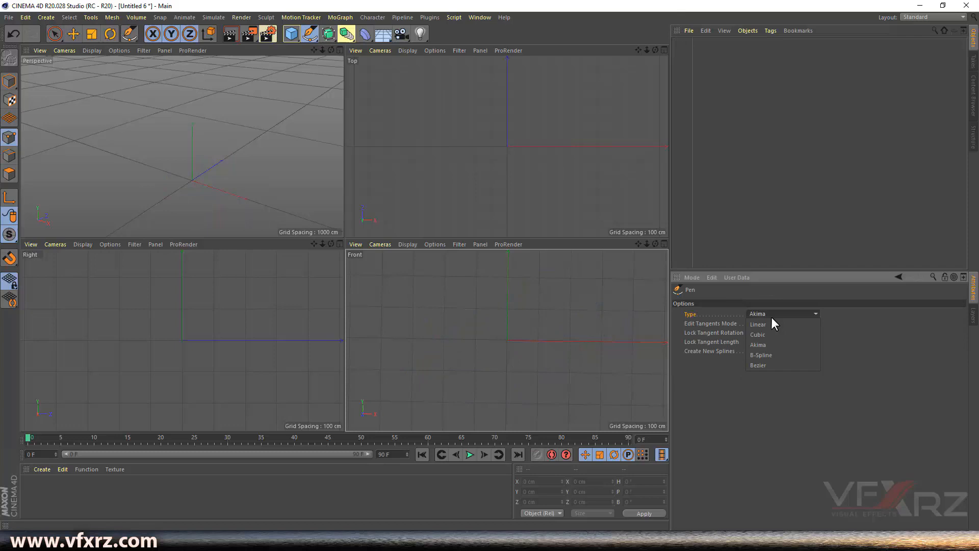
{"action": "left_click", "coordinate": [770, 355]}
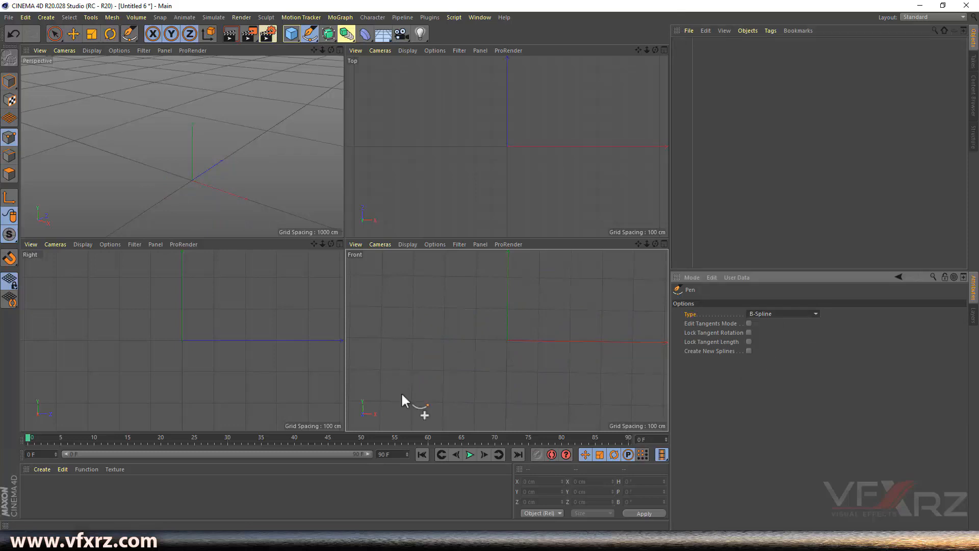
- Draw an open, wave-shaped B-Spline across the Front view
{"action": "left_click", "coordinate": [399, 325]}
{"action": "left_click", "coordinate": [443, 277]}
{"action": "left_click", "coordinate": [510, 321]}
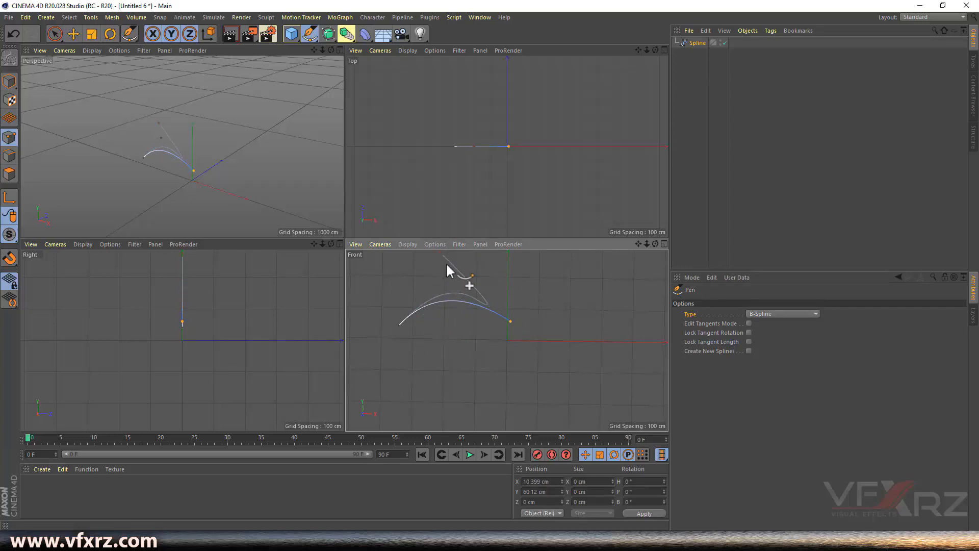
{"action": "left_click_drag", "start_coordinate": [436, 279], "coordinate": [442, 279]}
{"action": "left_click", "coordinate": [461, 363]}
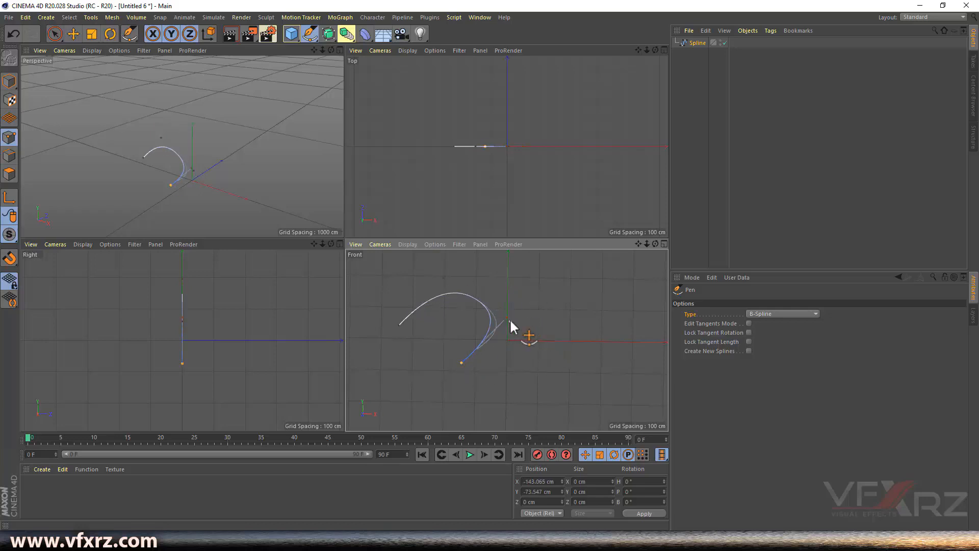
{"action": "left_click_drag", "start_coordinate": [510, 319], "coordinate": [606, 369]}
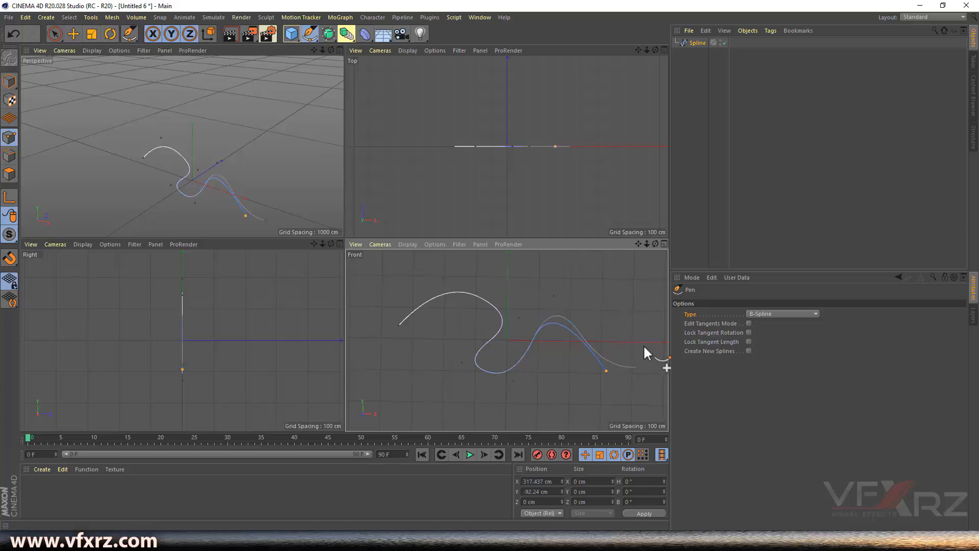
{"action": "left_click", "coordinate": [622, 323]}
- Set the Pen's spline type back to Bezier and review the available spline types
{"action": "left_click", "coordinate": [756, 314]}
{"action": "left_click", "coordinate": [759, 319]}
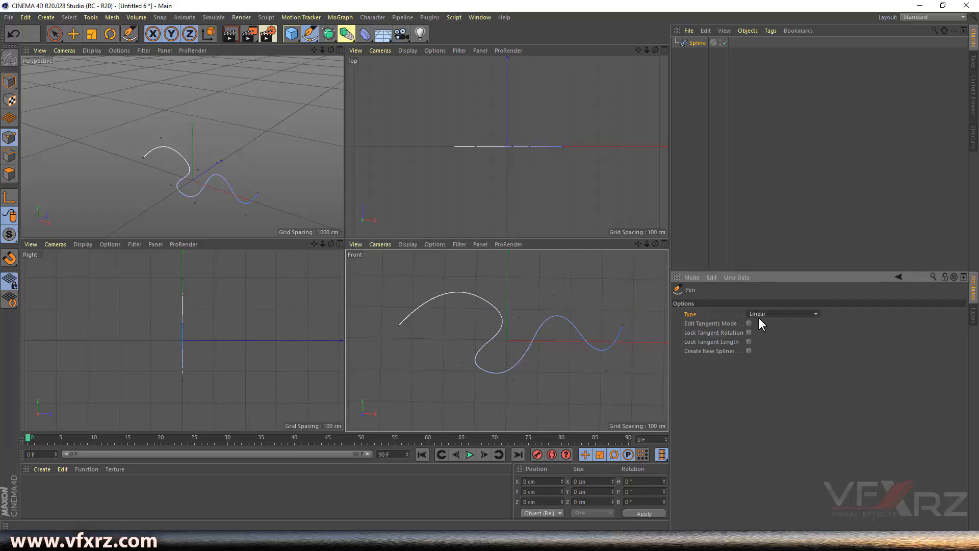
{"action": "left_click", "coordinate": [760, 315]}
{"action": "left_click", "coordinate": [755, 365]}
{"action": "left_click", "coordinate": [799, 316]}
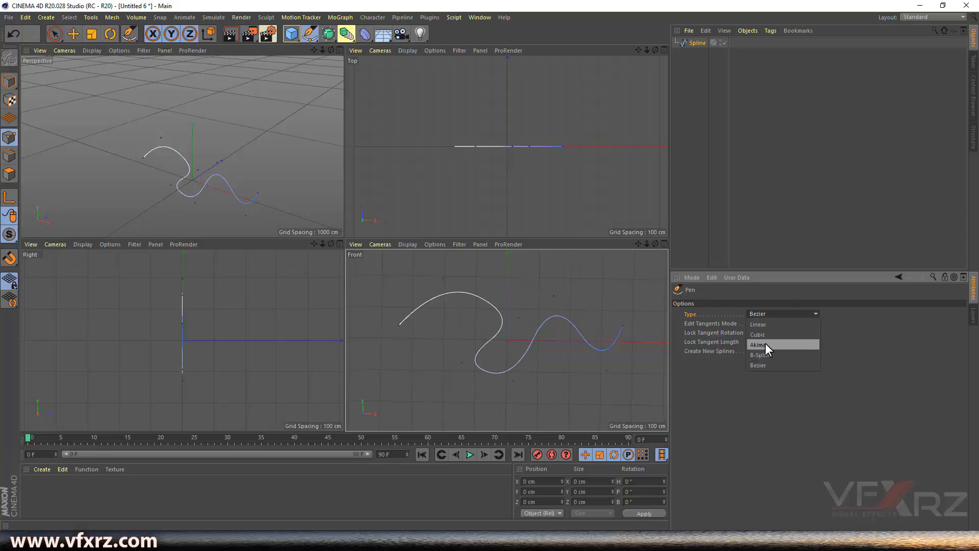
{"action": "left_click", "coordinate": [960, 380]}
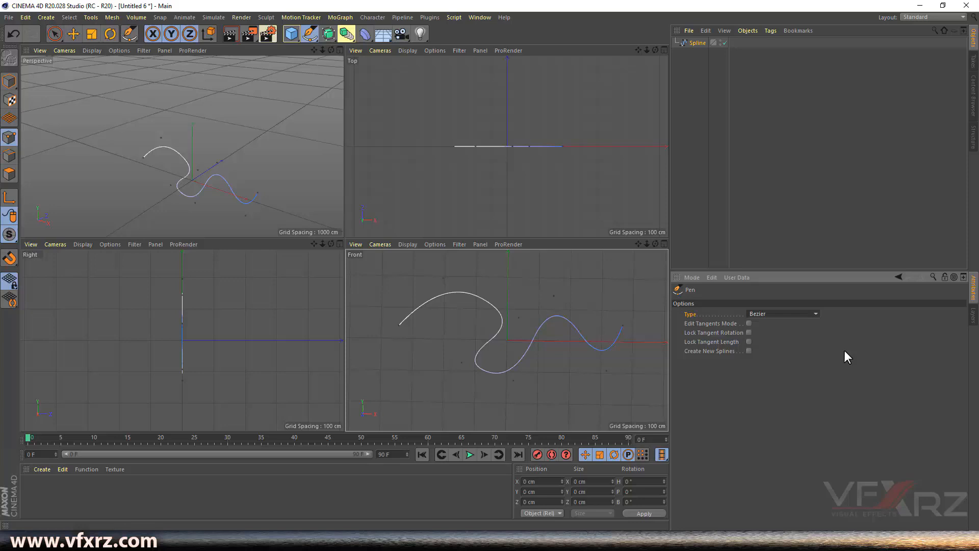
- Delete the B-Spline and start the freehand Sketch tool
{"action": "left_click", "coordinate": [695, 42]}
{"action": "key", "text": "Delete"}
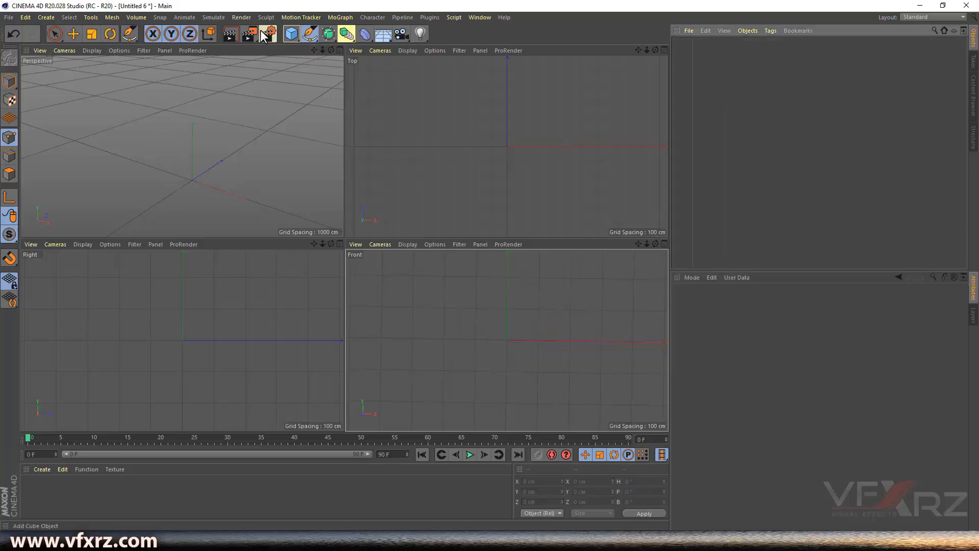
{"action": "left_click", "coordinate": [309, 34]}
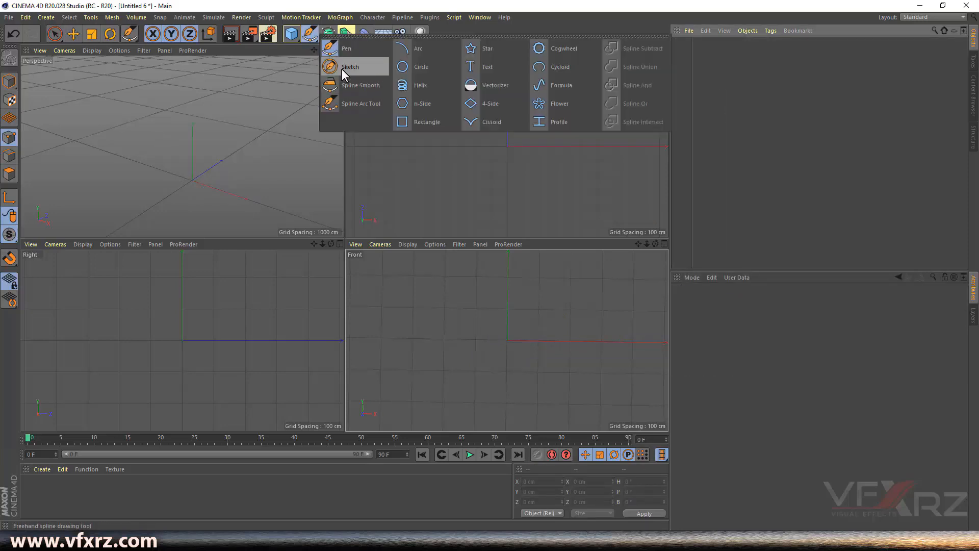
{"action": "left_click", "coordinate": [352, 68]}
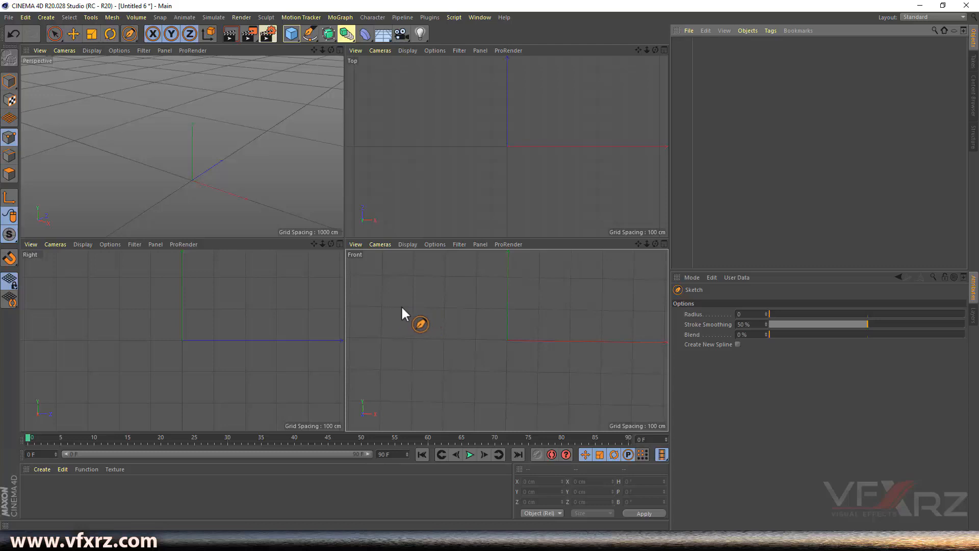
- Sketch a freehand looping stroke in the Front view and handwrite the letters VFXRZ below it
{"action": "mouse_move", "coordinate": [400, 344]}
{"action": "left_mouse_down"}
{"action": "mouse_move", "coordinate": [502, 335]}
{"action": "mouse_move", "coordinate": [581, 347]}
{"action": "mouse_move", "coordinate": [608, 328]}
{"action": "left_mouse_up"}
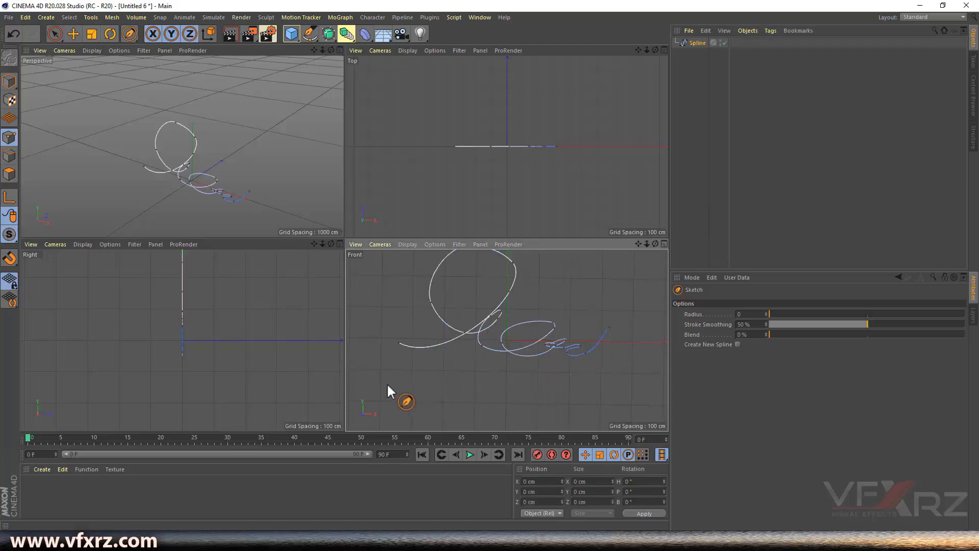
{"action": "mouse_move", "coordinate": [372, 375]}
{"action": "left_mouse_down"}
{"action": "mouse_move", "coordinate": [433, 372]}
{"action": "mouse_move", "coordinate": [437, 411]}
{"action": "left_mouse_up"}
{"action": "left_click_drag", "start_coordinate": [434, 400], "coordinate": [469, 390]}
{"action": "left_click_drag", "start_coordinate": [498, 385], "coordinate": [466, 416]}
{"action": "left_click_drag", "start_coordinate": [474, 386], "coordinate": [510, 429]}
{"action": "mouse_move", "coordinate": [513, 372]}
{"action": "left_mouse_down"}
{"action": "mouse_move", "coordinate": [519, 428]}
{"action": "mouse_move", "coordinate": [524, 395]}
{"action": "mouse_move", "coordinate": [590, 371]}
{"action": "left_mouse_up"}
{"action": "left_click_drag", "start_coordinate": [548, 420], "coordinate": [660, 412]}
- Inspect the sketched strokes in the Perspective view and delete the sketched spline
{"action": "mouse_move", "coordinate": [331, 49]}
{"action": "left_mouse_down"}
{"action": "mouse_move", "coordinate": [309, 71]}
{"action": "mouse_move", "coordinate": [326, 10]}
{"action": "mouse_move", "coordinate": [311, 55]}
{"action": "mouse_move", "coordinate": [301, 51]}
{"action": "mouse_move", "coordinate": [331, 62]}
{"action": "mouse_move", "coordinate": [320, 62]}
{"action": "left_mouse_up"}
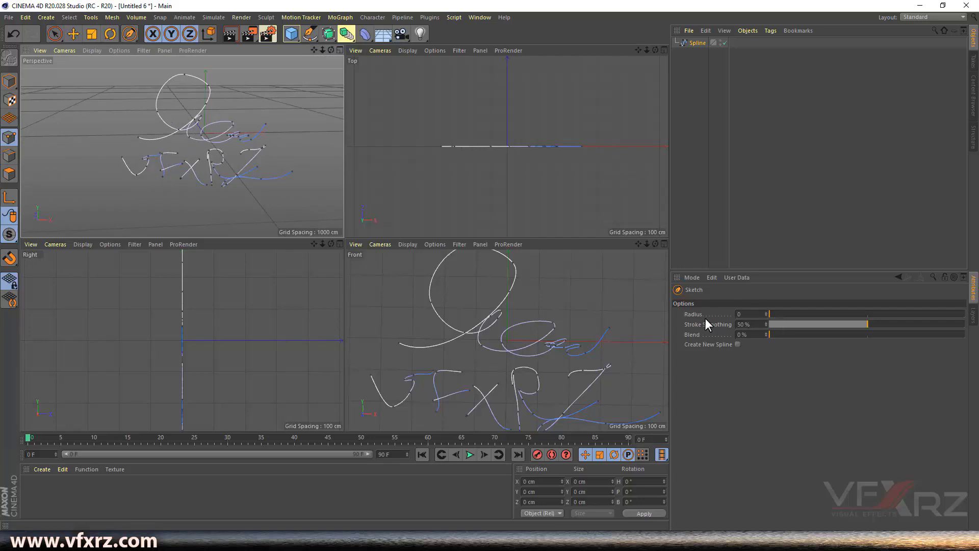
{"action": "left_click", "coordinate": [685, 40]}
{"action": "key", "text": "Delete"}
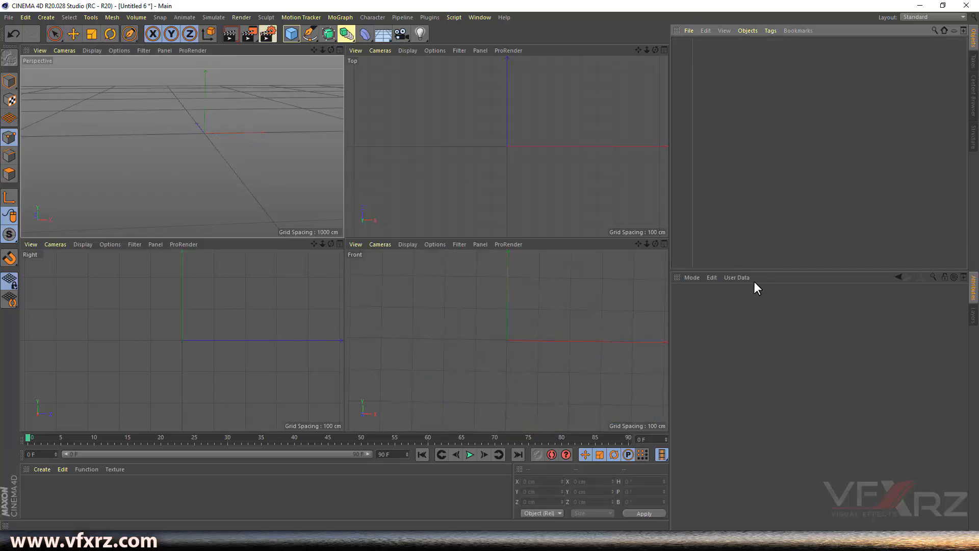
- Sketch several overlapping freehand strokes in the Front view with the Sketch tool's Radius set to 100
{"action": "left_click", "coordinate": [312, 34]}
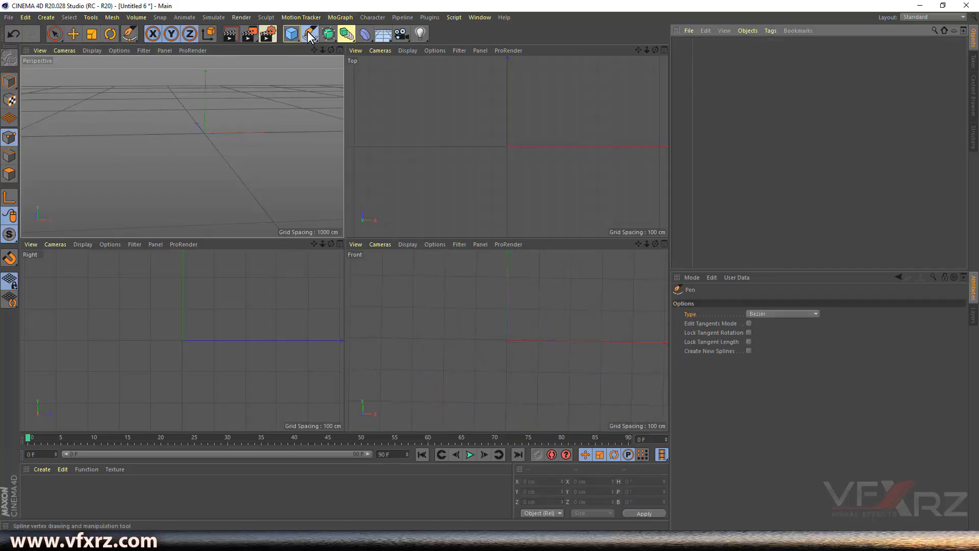
{"action": "left_click", "coordinate": [312, 34]}
{"action": "left_click", "coordinate": [365, 67]}
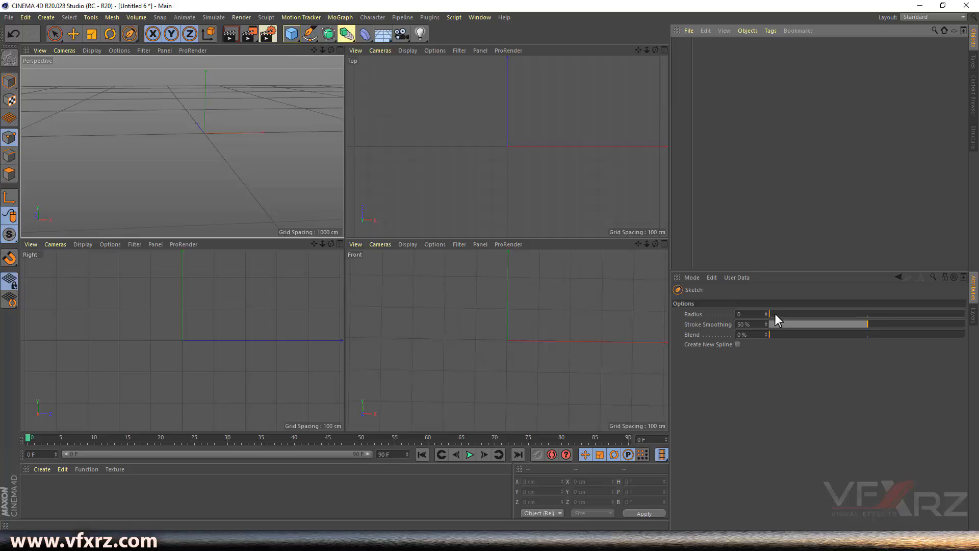
{"action": "left_click_drag", "start_coordinate": [775, 314], "coordinate": [964, 314]}
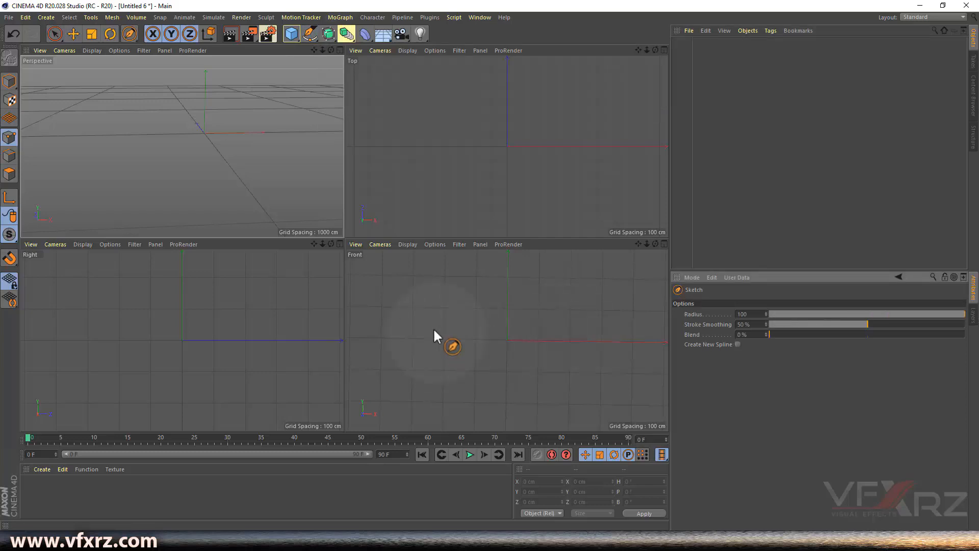
{"action": "left_click_drag", "start_coordinate": [421, 319], "coordinate": [408, 345]}
{"action": "mouse_move", "coordinate": [417, 311]}
{"action": "left_mouse_down"}
{"action": "mouse_move", "coordinate": [489, 322]}
{"action": "mouse_move", "coordinate": [520, 338]}
{"action": "mouse_move", "coordinate": [505, 306]}
{"action": "mouse_move", "coordinate": [531, 311]}
{"action": "mouse_move", "coordinate": [437, 389]}
{"action": "mouse_move", "coordinate": [502, 365]}
{"action": "left_mouse_up"}
{"action": "mouse_move", "coordinate": [489, 328]}
{"action": "left_mouse_down"}
{"action": "mouse_move", "coordinate": [542, 343]}
{"action": "mouse_move", "coordinate": [516, 334]}
{"action": "mouse_move", "coordinate": [549, 367]}
{"action": "mouse_move", "coordinate": [625, 324]}
{"action": "mouse_move", "coordinate": [482, 351]}
{"action": "mouse_move", "coordinate": [471, 285]}
{"action": "mouse_move", "coordinate": [455, 349]}
{"action": "mouse_move", "coordinate": [574, 329]}
{"action": "mouse_move", "coordinate": [475, 341]}
{"action": "mouse_move", "coordinate": [594, 305]}
{"action": "mouse_move", "coordinate": [543, 360]}
{"action": "mouse_move", "coordinate": [520, 305]}
{"action": "mouse_move", "coordinate": [516, 344]}
{"action": "mouse_move", "coordinate": [448, 334]}
{"action": "mouse_move", "coordinate": [491, 351]}
{"action": "mouse_move", "coordinate": [437, 400]}
{"action": "left_mouse_up"}
- Set the Sketch tool's Radius to 0 and Stroke Smoothing to 100 %, and delete the sketched spline
{"action": "left_click", "coordinate": [838, 314]}
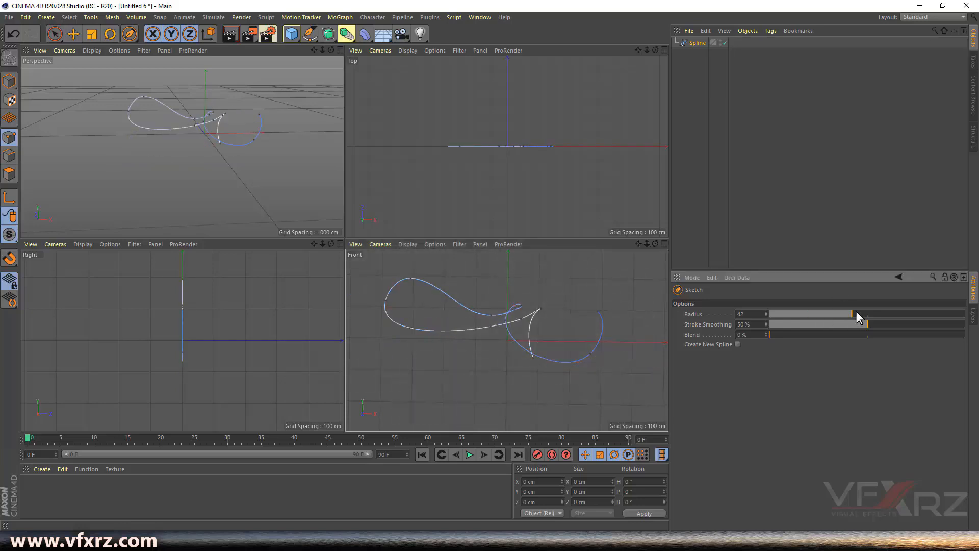
{"action": "left_click_drag", "start_coordinate": [844, 310], "coordinate": [699, 336]}
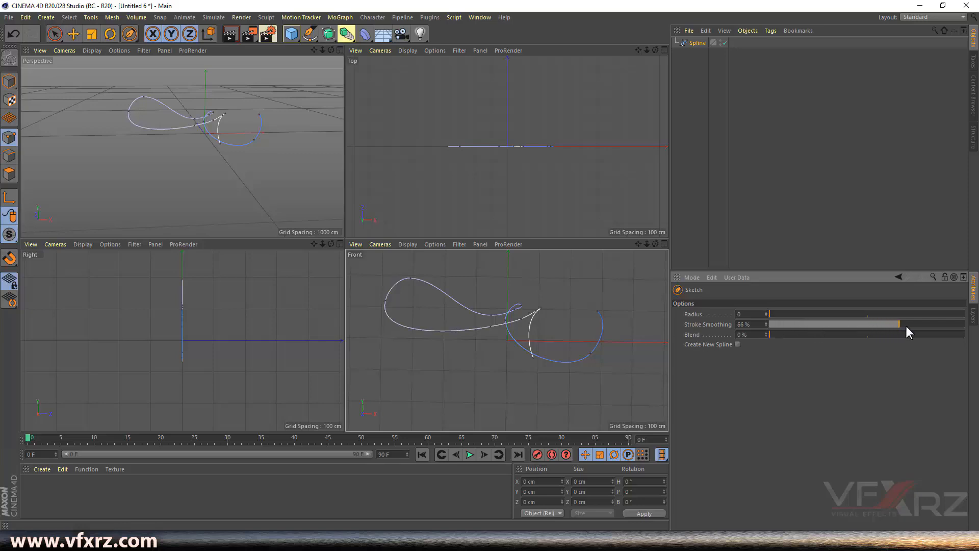
{"action": "left_click_drag", "start_coordinate": [961, 331], "coordinate": [968, 329]}
{"action": "left_click", "coordinate": [691, 41]}
{"action": "key", "text": "Delete"}
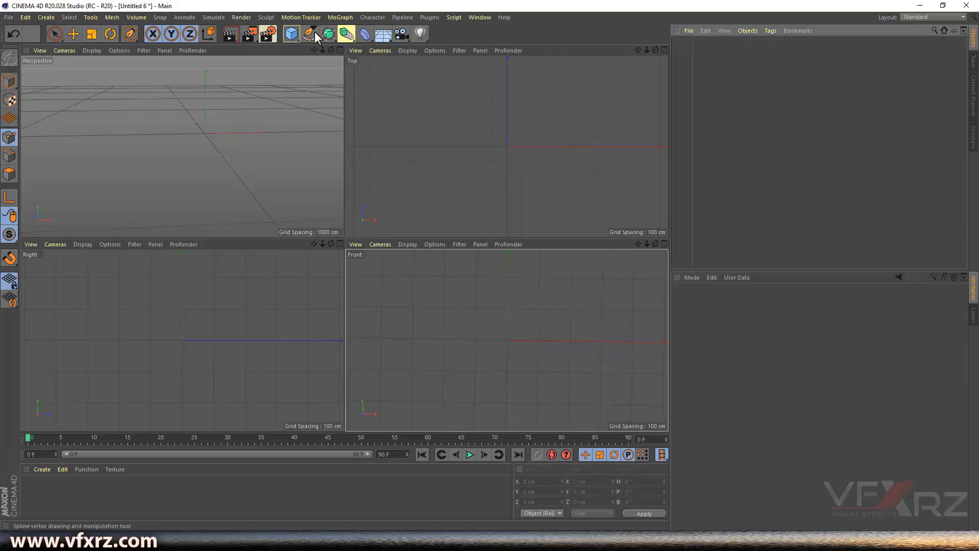
- Sketch a small loop and a long sweeping freehand curve in the Front view, and delete the spline
{"action": "left_click_drag", "start_coordinate": [311, 38], "coordinate": [339, 66]}
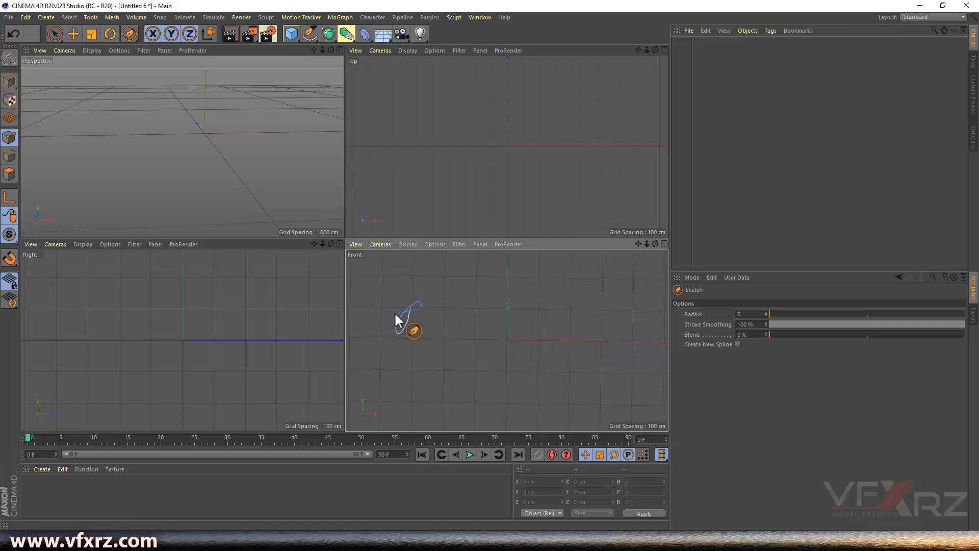
{"action": "left_click_drag", "start_coordinate": [440, 352], "coordinate": [442, 349]}
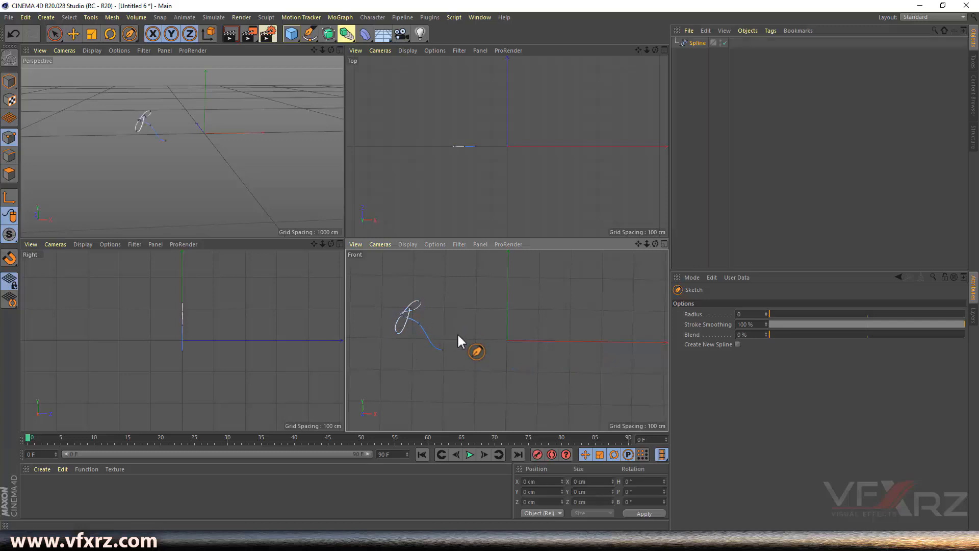
{"action": "mouse_move", "coordinate": [463, 316]}
{"action": "left_mouse_down"}
{"action": "mouse_move", "coordinate": [366, 371]}
{"action": "mouse_move", "coordinate": [652, 373]}
{"action": "left_mouse_up"}
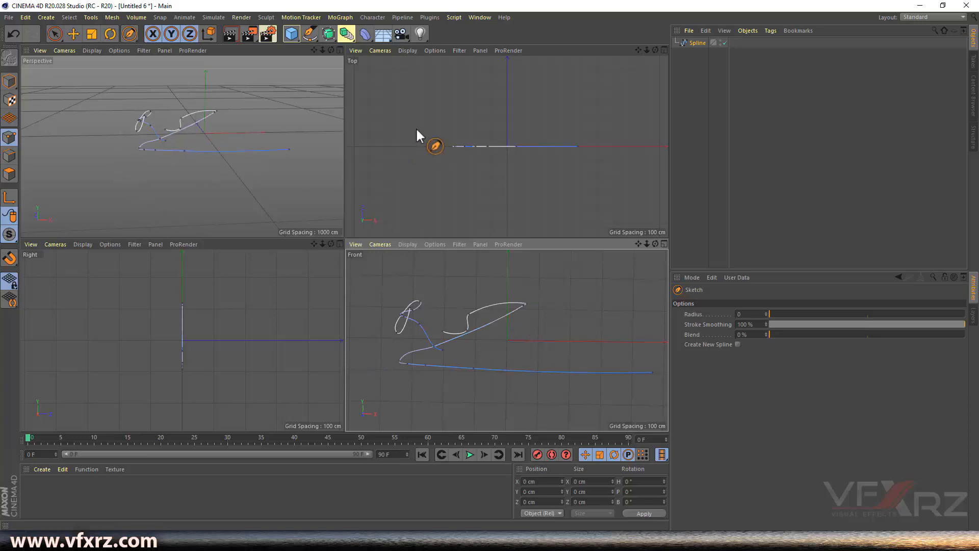
{"action": "mouse_move", "coordinate": [313, 50]}
{"action": "left_mouse_down"}
{"action": "mouse_move", "coordinate": [182, 146]}
{"action": "mouse_move", "coordinate": [123, 146]}
{"action": "left_mouse_up"}
{"action": "left_click", "coordinate": [695, 42]}
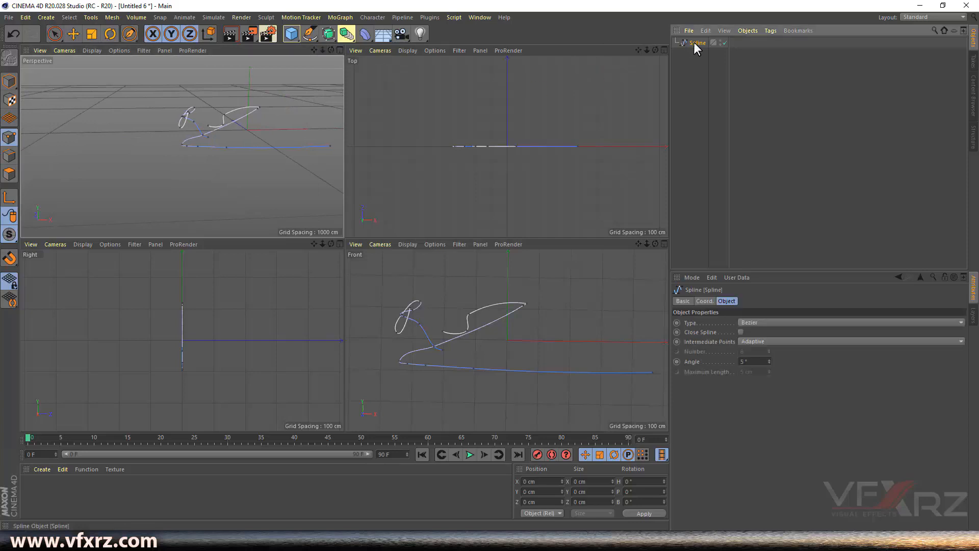
{"action": "key", "text": "Delete"}
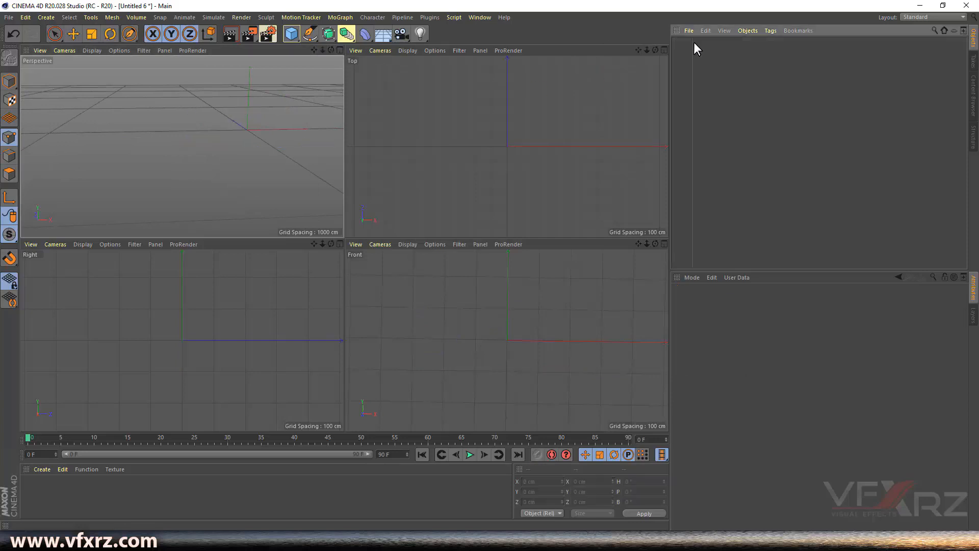
- Draw a long winding Bezier spline with many curved and sharp bends across the Front view using the Pen tool
{"action": "left_click", "coordinate": [316, 32]}
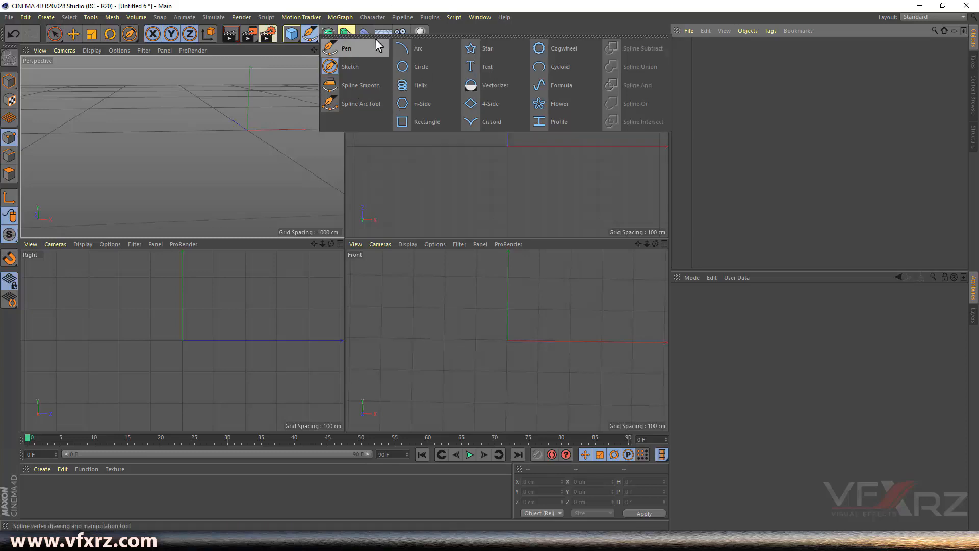
{"action": "left_click", "coordinate": [356, 48]}
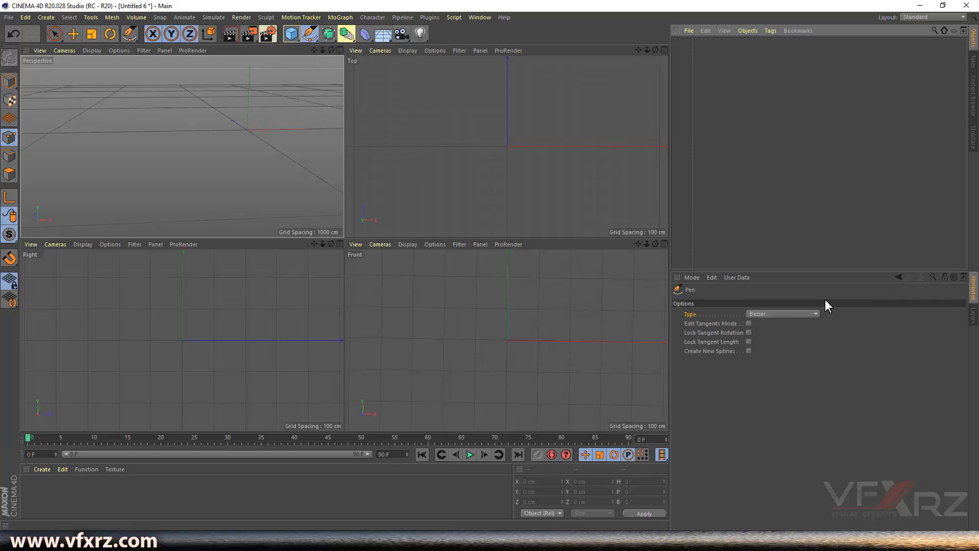
{"action": "left_click", "coordinate": [388, 336]}
{"action": "left_click_drag", "start_coordinate": [403, 282], "coordinate": [434, 306]}
{"action": "left_click_drag", "start_coordinate": [431, 337], "coordinate": [442, 330]}
{"action": "left_click", "coordinate": [497, 275]}
{"action": "left_click", "coordinate": [495, 329]}
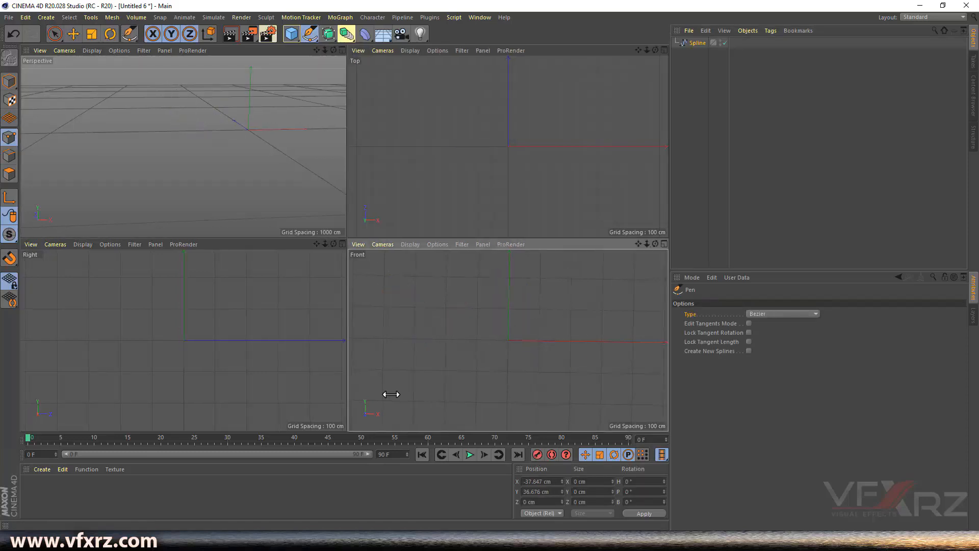
{"action": "left_click_drag", "start_coordinate": [350, 387], "coordinate": [436, 380]}
{"action": "left_click_drag", "start_coordinate": [547, 381], "coordinate": [572, 367]}
{"action": "left_click_drag", "start_coordinate": [595, 309], "coordinate": [618, 294]}
{"action": "left_click", "coordinate": [628, 352]}
{"action": "left_click_drag", "start_coordinate": [610, 384], "coordinate": [628, 391]}
{"action": "left_click_drag", "start_coordinate": [642, 378], "coordinate": [634, 270]}
{"action": "left_click_drag", "start_coordinate": [604, 265], "coordinate": [542, 304]}
{"action": "left_click_drag", "start_coordinate": [596, 285], "coordinate": [631, 296]}
{"action": "left_click", "coordinate": [609, 296]}
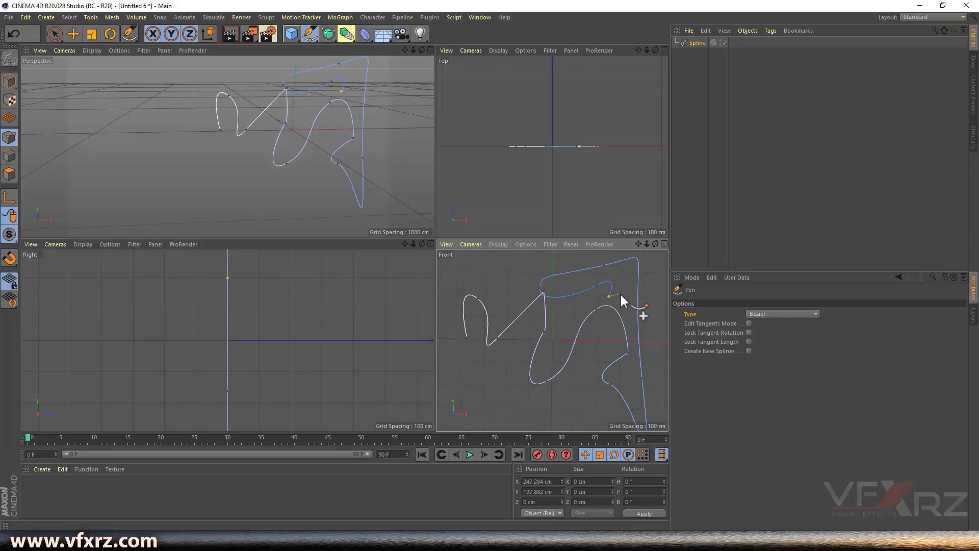
{"action": "key", "text": "Escape"}
- Brush over the first bends of the spline with Spline Smooth in the Perspective and Front views to soften them
{"action": "left_click_drag", "start_coordinate": [405, 52], "coordinate": [359, 65]}
{"action": "left_click_drag", "start_coordinate": [434, 216], "coordinate": [346, 224]}
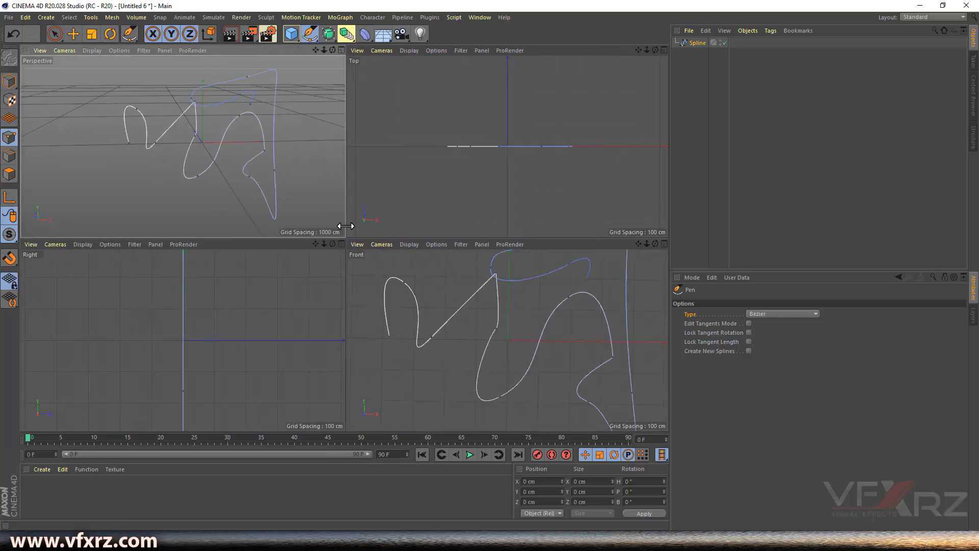
{"action": "left_click", "coordinate": [310, 41]}
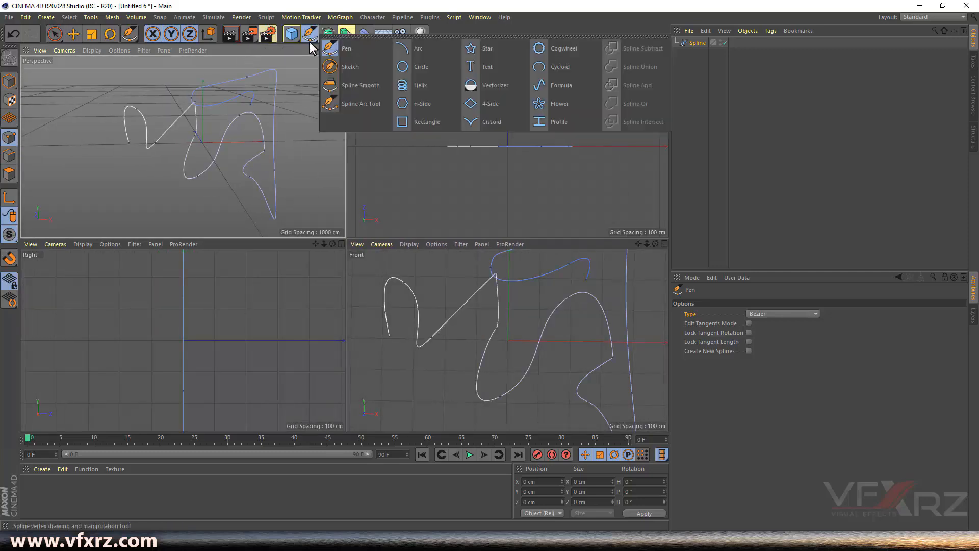
{"action": "left_click", "coordinate": [360, 86]}
{"action": "left_click_drag", "start_coordinate": [332, 49], "coordinate": [340, 56]}
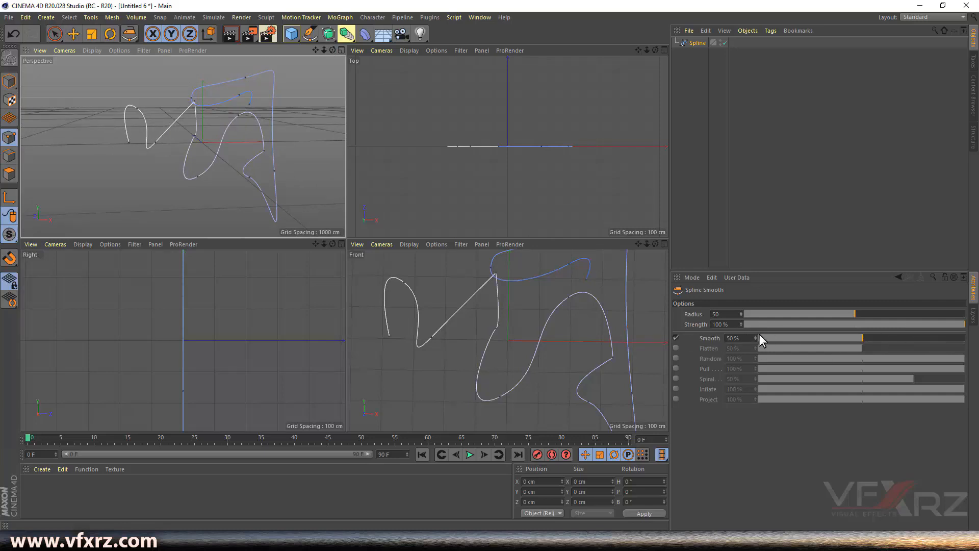
{"action": "left_click_drag", "start_coordinate": [333, 50], "coordinate": [360, 57]}
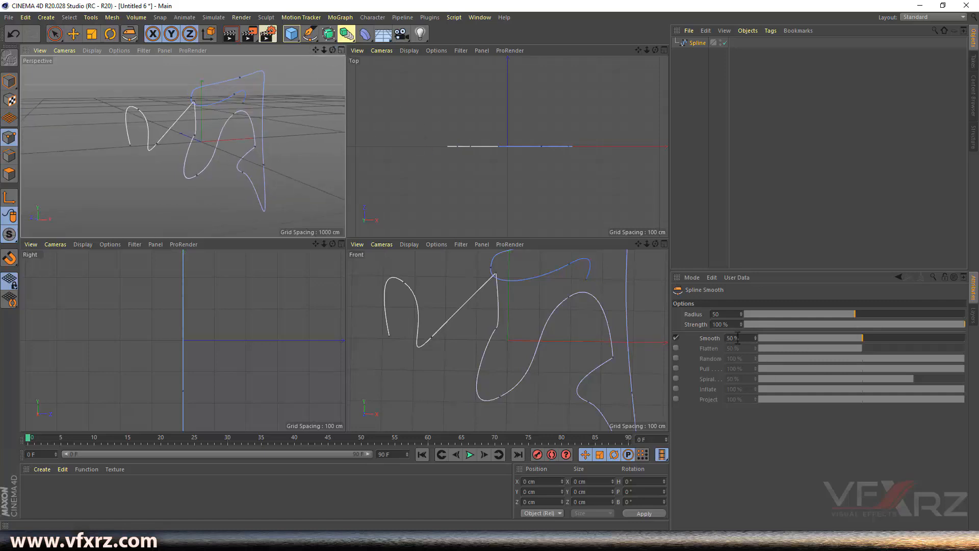
{"action": "left_click_drag", "start_coordinate": [323, 47], "coordinate": [309, 48]}
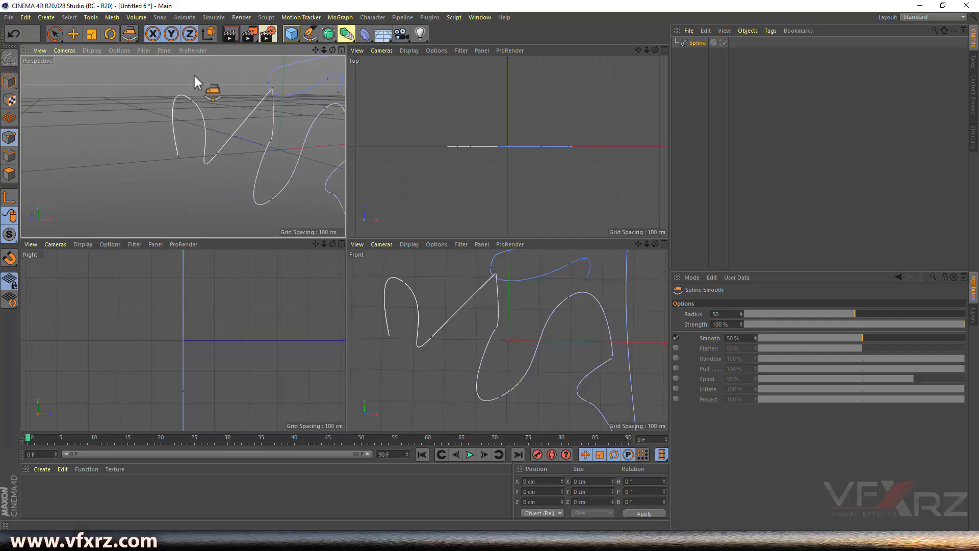
{"action": "mouse_move", "coordinate": [199, 98]}
{"action": "left_mouse_down"}
{"action": "mouse_move", "coordinate": [171, 109]}
{"action": "mouse_move", "coordinate": [167, 140]}
{"action": "mouse_move", "coordinate": [188, 112]}
{"action": "mouse_move", "coordinate": [201, 120]}
{"action": "mouse_move", "coordinate": [197, 169]}
{"action": "mouse_move", "coordinate": [262, 135]}
{"action": "mouse_move", "coordinate": [276, 97]}
{"action": "mouse_move", "coordinate": [270, 155]}
{"action": "mouse_move", "coordinate": [269, 146]}
{"action": "left_mouse_up"}
{"action": "mouse_move", "coordinate": [462, 321]}
{"action": "left_mouse_down"}
{"action": "mouse_move", "coordinate": [481, 301]}
{"action": "mouse_move", "coordinate": [459, 289]}
{"action": "mouse_move", "coordinate": [493, 332]}
{"action": "mouse_move", "coordinate": [496, 360]}
{"action": "mouse_move", "coordinate": [472, 397]}
{"action": "mouse_move", "coordinate": [500, 402]}
{"action": "mouse_move", "coordinate": [566, 331]}
{"action": "left_mouse_up"}
- Raise the Smooth amount to 100 % and smooth the lower bends of the spline in the Front view
{"action": "left_click_drag", "start_coordinate": [647, 244], "coordinate": [606, 216]}
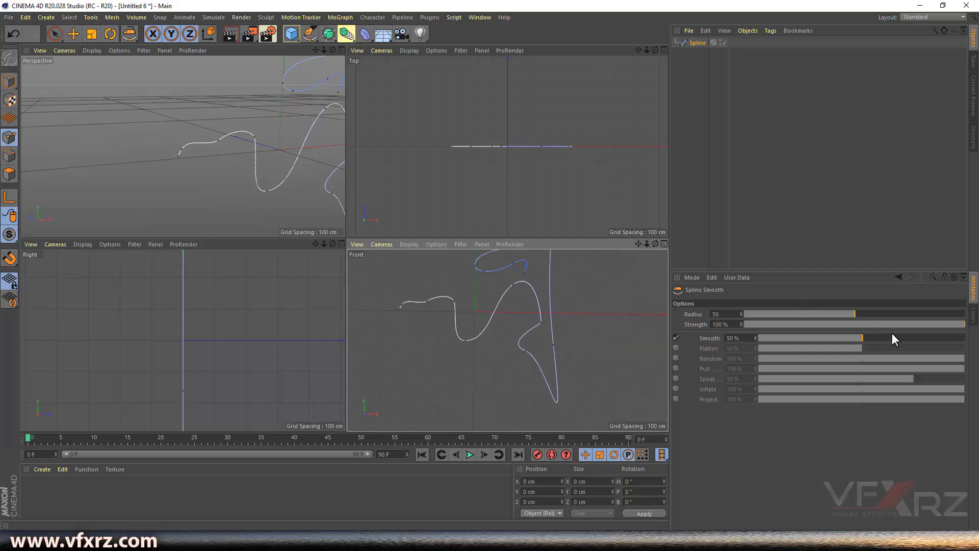
{"action": "left_click_drag", "start_coordinate": [892, 337], "coordinate": [977, 349]}
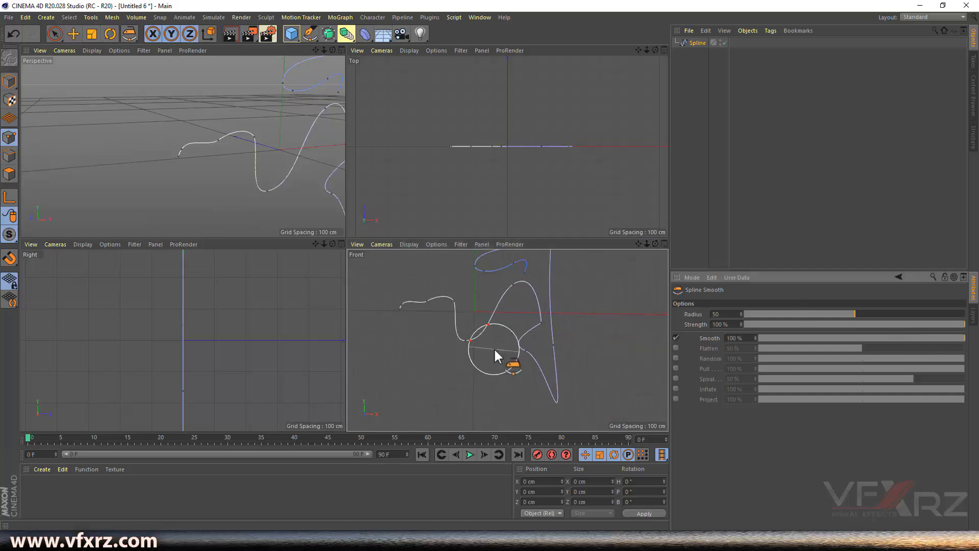
{"action": "mouse_move", "coordinate": [476, 346]}
{"action": "left_mouse_down"}
{"action": "mouse_move", "coordinate": [457, 345]}
{"action": "mouse_move", "coordinate": [503, 360]}
{"action": "mouse_move", "coordinate": [546, 408]}
{"action": "mouse_move", "coordinate": [573, 399]}
{"action": "mouse_move", "coordinate": [574, 373]}
{"action": "mouse_move", "coordinate": [530, 391]}
{"action": "left_mouse_up"}
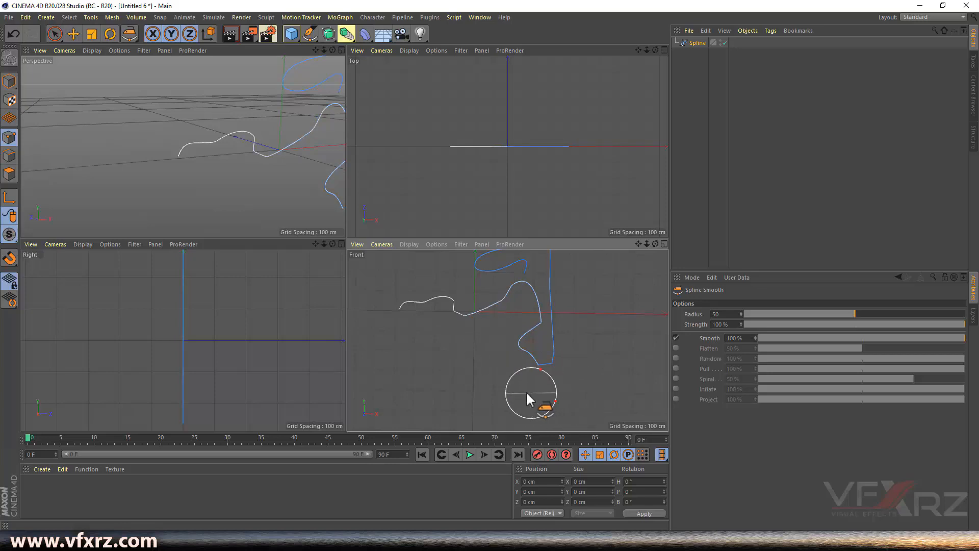
- Return Smooth to 50 % and flatten the spline in the Front and Perspective views with only Flatten enabled
{"action": "left_click", "coordinate": [884, 338]}
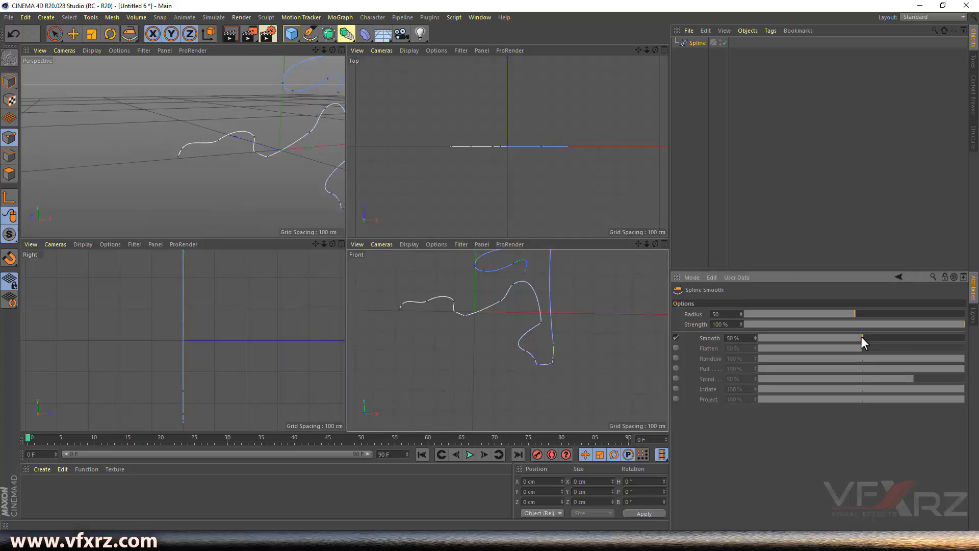
{"action": "left_click", "coordinate": [676, 338]}
{"action": "left_click", "coordinate": [675, 348]}
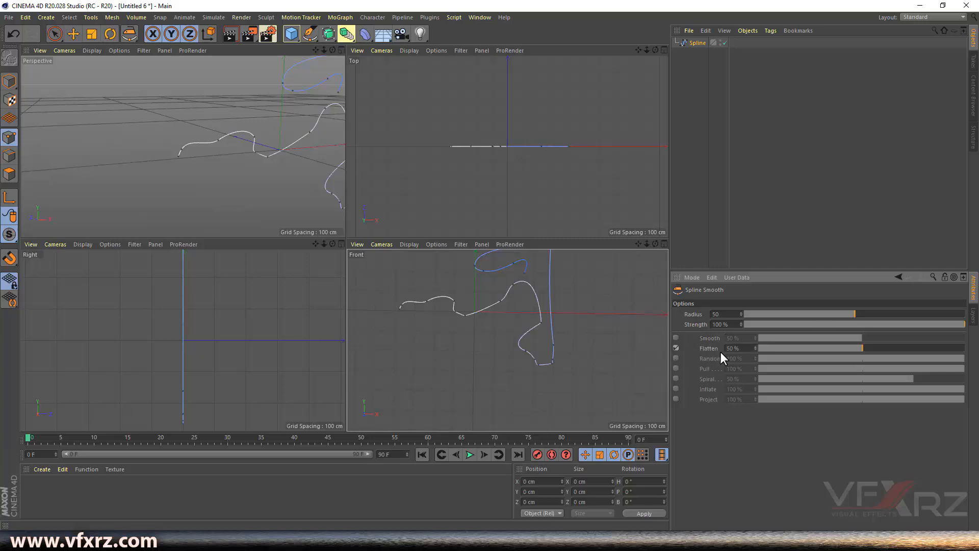
{"action": "left_click_drag", "start_coordinate": [534, 372], "coordinate": [551, 369]}
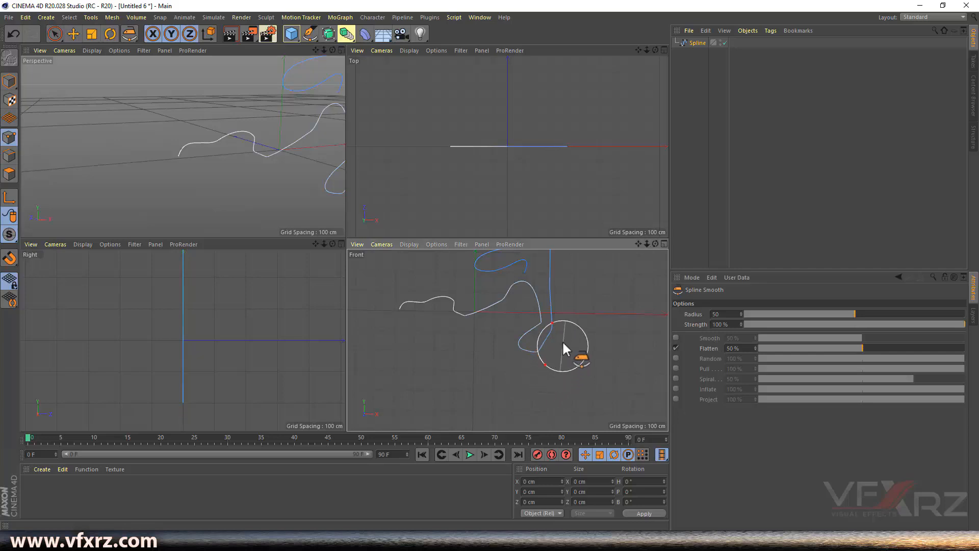
{"action": "mouse_move", "coordinate": [564, 278]}
{"action": "left_mouse_down"}
{"action": "mouse_move", "coordinate": [552, 350]}
{"action": "mouse_move", "coordinate": [514, 348]}
{"action": "mouse_move", "coordinate": [553, 305]}
{"action": "mouse_move", "coordinate": [540, 293]}
{"action": "mouse_move", "coordinate": [467, 310]}
{"action": "mouse_move", "coordinate": [444, 309]}
{"action": "mouse_move", "coordinate": [528, 302]}
{"action": "mouse_move", "coordinate": [419, 308]}
{"action": "mouse_move", "coordinate": [525, 298]}
{"action": "mouse_move", "coordinate": [482, 296]}
{"action": "mouse_move", "coordinate": [441, 278]}
{"action": "mouse_move", "coordinate": [392, 316]}
{"action": "left_mouse_up"}
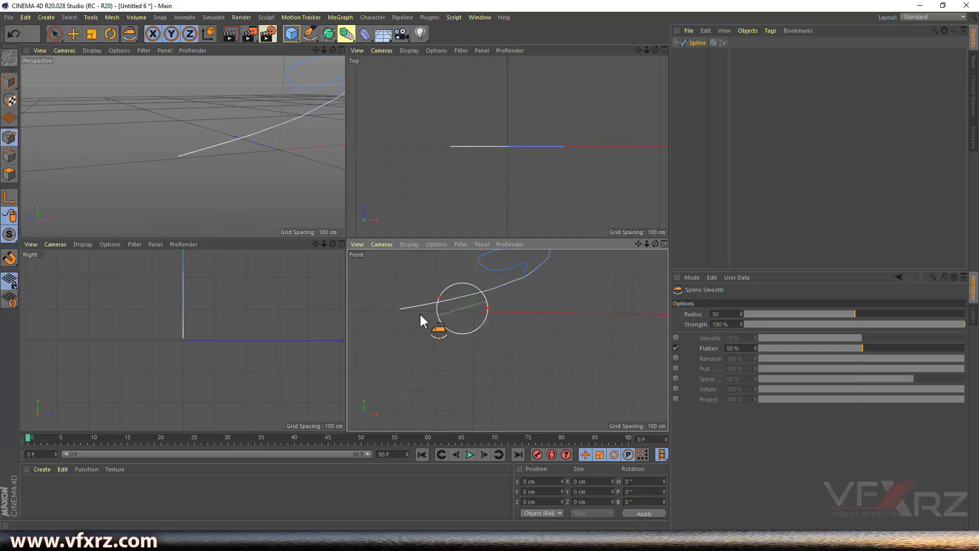
{"action": "left_click_drag", "start_coordinate": [314, 49], "coordinate": [228, 93]}
{"action": "left_click_drag", "start_coordinate": [333, 49], "coordinate": [278, 54]}
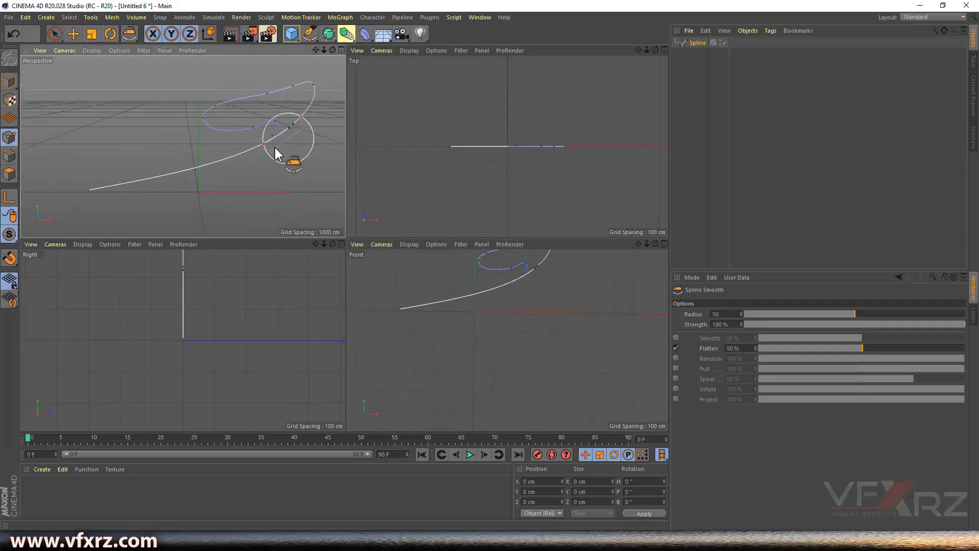
{"action": "mouse_move", "coordinate": [262, 152]}
{"action": "left_mouse_down"}
{"action": "mouse_move", "coordinate": [112, 175]}
{"action": "mouse_move", "coordinate": [235, 145]}
{"action": "mouse_move", "coordinate": [294, 65]}
{"action": "mouse_move", "coordinate": [232, 132]}
{"action": "mouse_move", "coordinate": [263, 91]}
{"action": "mouse_move", "coordinate": [271, 113]}
{"action": "left_mouse_up"}
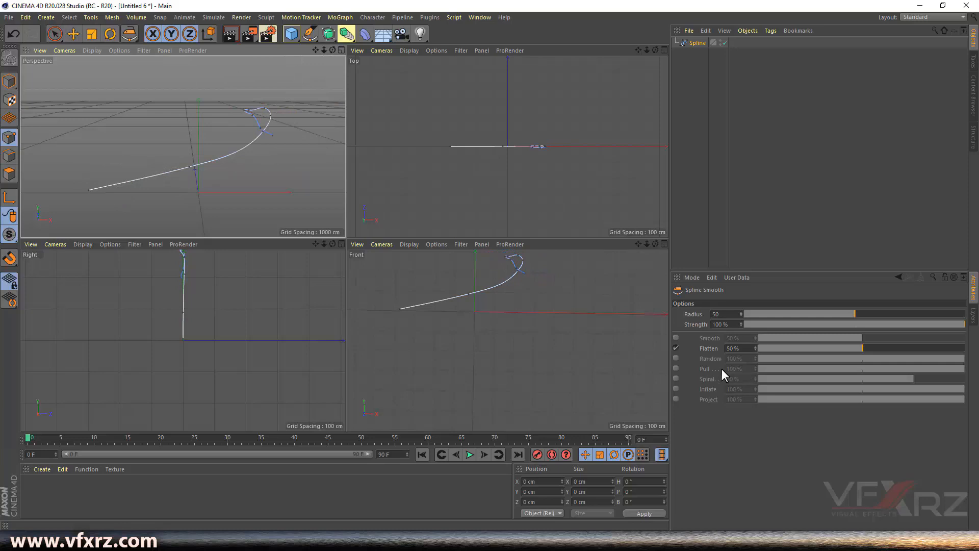
- Switch the Spline Smooth brush to Random and scramble the spline along its length in the Front view
{"action": "left_click", "coordinate": [676, 358]}
{"action": "mouse_move", "coordinate": [498, 292]}
{"action": "left_mouse_down"}
{"action": "mouse_move", "coordinate": [405, 304]}
{"action": "mouse_move", "coordinate": [514, 280]}
{"action": "mouse_move", "coordinate": [492, 278]}
{"action": "mouse_move", "coordinate": [448, 286]}
{"action": "mouse_move", "coordinate": [429, 312]}
{"action": "mouse_move", "coordinate": [516, 293]}
{"action": "mouse_move", "coordinate": [468, 304]}
{"action": "mouse_move", "coordinate": [439, 294]}
{"action": "mouse_move", "coordinate": [472, 285]}
{"action": "left_mouse_up"}
{"action": "mouse_move", "coordinate": [324, 50]}
{"action": "left_mouse_down"}
{"action": "mouse_move", "coordinate": [387, 50]}
{"action": "mouse_move", "coordinate": [324, 49]}
{"action": "mouse_move", "coordinate": [375, 32]}
{"action": "mouse_move", "coordinate": [307, 43]}
{"action": "left_mouse_up"}
{"action": "mouse_move", "coordinate": [436, 289]}
{"action": "left_mouse_down"}
{"action": "mouse_move", "coordinate": [444, 299]}
{"action": "mouse_move", "coordinate": [462, 291]}
{"action": "left_mouse_up"}
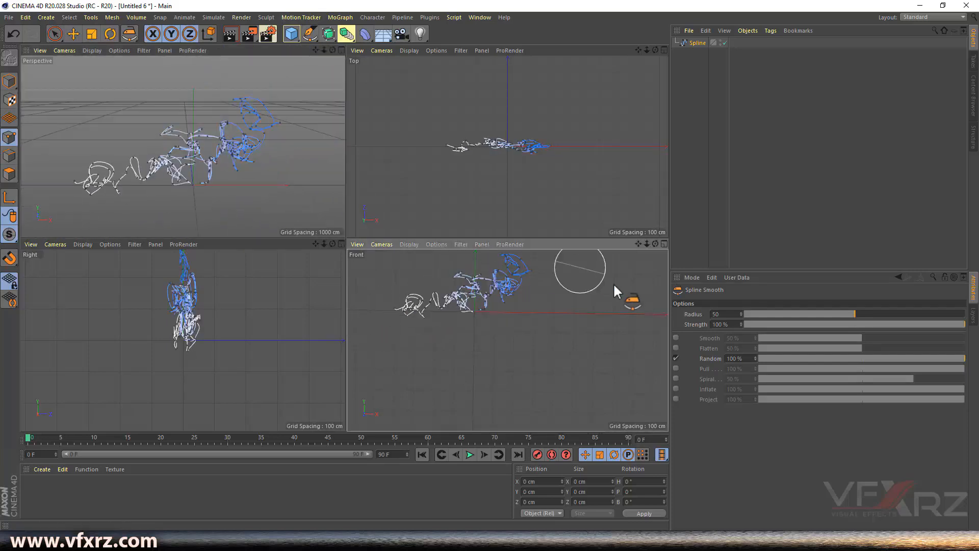
- Switch the brush to Pull and drag several parts of the scrambled spline outward in the Front view
{"action": "left_click", "coordinate": [676, 368]}
{"action": "mouse_move", "coordinate": [413, 314]}
{"action": "left_mouse_down"}
{"action": "mouse_move", "coordinate": [409, 280]}
{"action": "mouse_move", "coordinate": [385, 295]}
{"action": "mouse_move", "coordinate": [430, 301]}
{"action": "mouse_move", "coordinate": [409, 286]}
{"action": "mouse_move", "coordinate": [431, 319]}
{"action": "mouse_move", "coordinate": [440, 304]}
{"action": "left_mouse_up"}
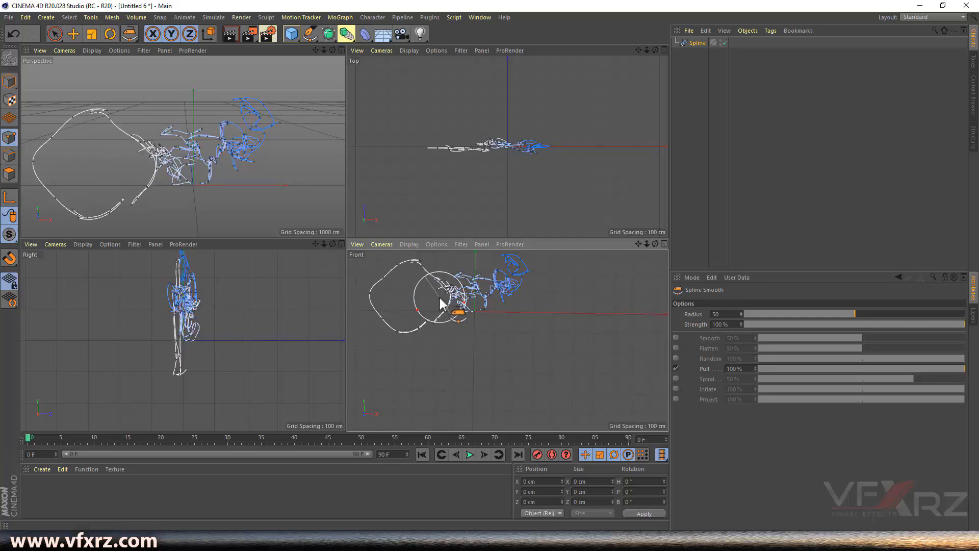
{"action": "mouse_move", "coordinate": [459, 302]}
{"action": "left_mouse_down"}
{"action": "mouse_move", "coordinate": [550, 265]}
{"action": "mouse_move", "coordinate": [490, 292]}
{"action": "left_mouse_up"}
{"action": "mouse_move", "coordinate": [521, 270]}
{"action": "left_mouse_down"}
{"action": "mouse_move", "coordinate": [563, 272]}
{"action": "mouse_move", "coordinate": [620, 324]}
{"action": "mouse_move", "coordinate": [541, 316]}
{"action": "mouse_move", "coordinate": [439, 363]}
{"action": "left_mouse_up"}
{"action": "left_click_drag", "start_coordinate": [594, 307], "coordinate": [450, 355]}
{"action": "mouse_move", "coordinate": [528, 289]}
{"action": "left_mouse_down"}
{"action": "mouse_move", "coordinate": [442, 298]}
{"action": "mouse_move", "coordinate": [351, 350]}
{"action": "left_mouse_up"}
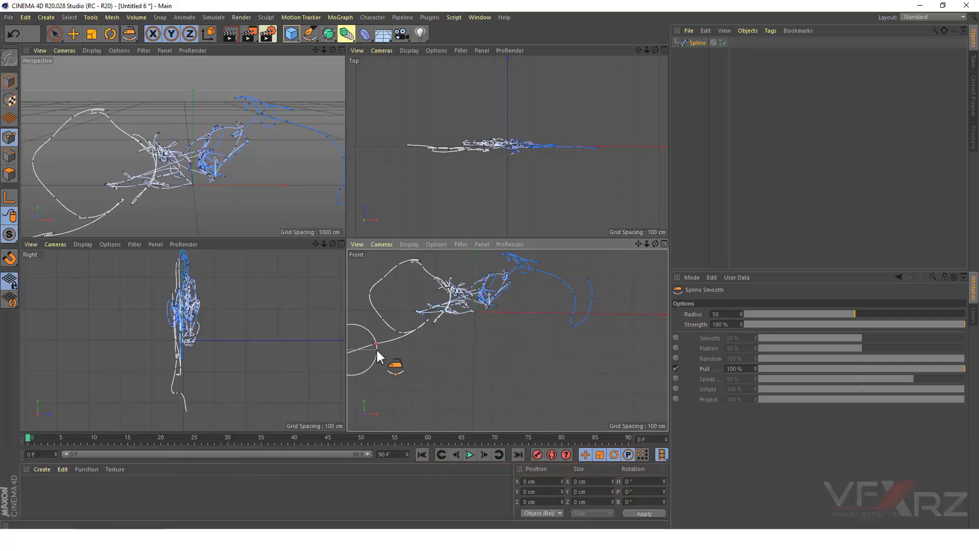
- Replace Pull with Spiral, raise it to 100 %, and twirl parts of the spline in the Front view
{"action": "left_click", "coordinate": [676, 368]}
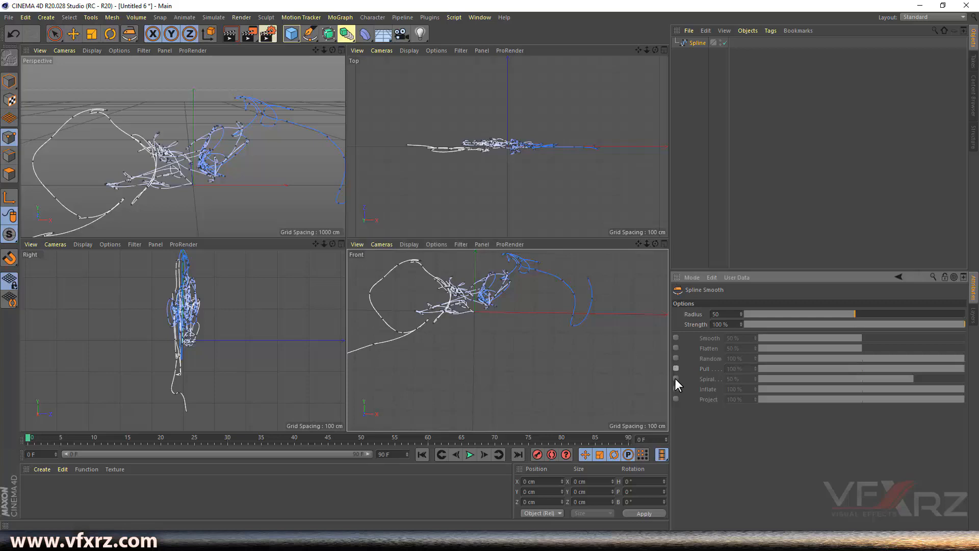
{"action": "left_click", "coordinate": [676, 378]}
{"action": "left_click_drag", "start_coordinate": [451, 299], "coordinate": [477, 294]}
{"action": "left_click_drag", "start_coordinate": [929, 385], "coordinate": [975, 386]}
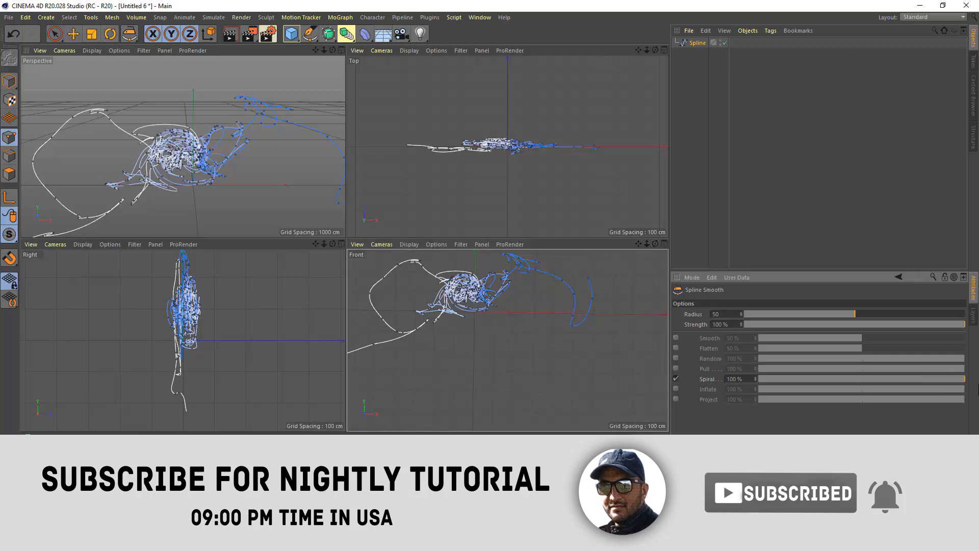
{"action": "mouse_move", "coordinate": [463, 299]}
{"action": "left_mouse_down"}
{"action": "mouse_move", "coordinate": [460, 312]}
{"action": "mouse_move", "coordinate": [434, 315]}
{"action": "mouse_move", "coordinate": [449, 323]}
{"action": "mouse_move", "coordinate": [494, 302]}
{"action": "mouse_move", "coordinate": [474, 320]}
{"action": "mouse_move", "coordinate": [462, 316]}
{"action": "mouse_move", "coordinate": [405, 270]}
{"action": "mouse_move", "coordinate": [519, 272]}
{"action": "left_mouse_up"}
- Replace Spiral with Inflate at 100 % on the Spline Smooth brush and inflate the spline across the Front view
{"action": "left_click", "coordinate": [677, 379]}
{"action": "left_click", "coordinate": [676, 388]}
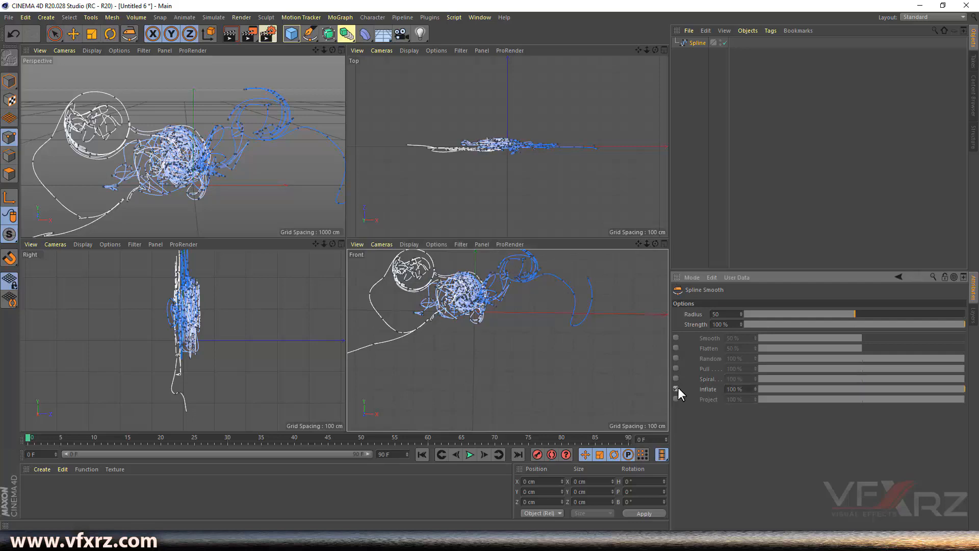
{"action": "mouse_move", "coordinate": [451, 288]}
{"action": "left_mouse_down"}
{"action": "mouse_move", "coordinate": [446, 266]}
{"action": "mouse_move", "coordinate": [383, 274]}
{"action": "mouse_move", "coordinate": [399, 265]}
{"action": "mouse_move", "coordinate": [388, 286]}
{"action": "mouse_move", "coordinate": [407, 270]}
{"action": "mouse_move", "coordinate": [364, 296]}
{"action": "mouse_move", "coordinate": [374, 274]}
{"action": "mouse_move", "coordinate": [413, 322]}
{"action": "mouse_move", "coordinate": [365, 310]}
{"action": "mouse_move", "coordinate": [389, 343]}
{"action": "mouse_move", "coordinate": [579, 306]}
{"action": "mouse_move", "coordinate": [547, 303]}
{"action": "mouse_move", "coordinate": [588, 296]}
{"action": "left_mouse_up"}
- Enable Project at 100 % and brush over the spline's curved end in the Front view
{"action": "left_click", "coordinate": [677, 399]}
{"action": "mouse_move", "coordinate": [580, 299]}
{"action": "left_mouse_down"}
{"action": "mouse_move", "coordinate": [568, 317]}
{"action": "mouse_move", "coordinate": [592, 321]}
{"action": "mouse_move", "coordinate": [625, 302]}
{"action": "mouse_move", "coordinate": [604, 300]}
{"action": "mouse_move", "coordinate": [609, 290]}
{"action": "mouse_move", "coordinate": [594, 306]}
{"action": "mouse_move", "coordinate": [598, 277]}
{"action": "left_mouse_up"}
{"action": "left_click_drag", "start_coordinate": [575, 276], "coordinate": [601, 290]}
{"action": "scroll", "coordinate": [600, 291], "scroll_direction": "down", "scroll_amount": 5}
{"action": "scroll", "coordinate": [567, 331], "scroll_direction": "down", "scroll_amount": 2}
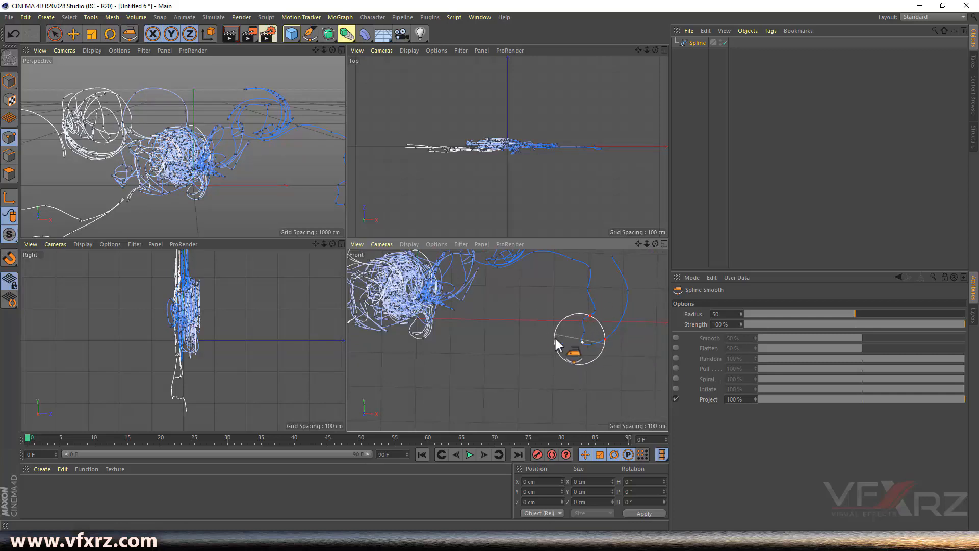
{"action": "scroll", "coordinate": [530, 308], "scroll_direction": "up", "scroll_amount": 3}
{"action": "scroll", "coordinate": [530, 308], "scroll_direction": "down", "scroll_amount": 3}
{"action": "left_click_drag", "start_coordinate": [638, 244], "coordinate": [795, 296]}
{"action": "left_click_drag", "start_coordinate": [647, 244], "coordinate": [678, 244]}
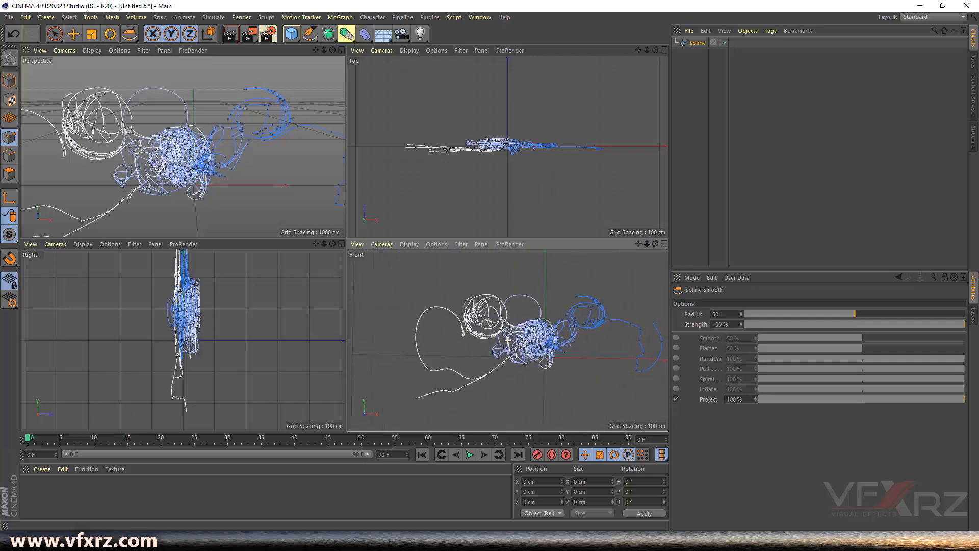
- Delete the scrambled Spline object
{"action": "left_click", "coordinate": [702, 44]}
{"action": "mouse_move", "coordinate": [325, 48]}
{"action": "left_mouse_down"}
{"action": "mouse_move", "coordinate": [255, 48]}
{"action": "mouse_move", "coordinate": [387, 51]}
{"action": "mouse_move", "coordinate": [308, 55]}
{"action": "left_mouse_up"}
{"action": "left_click", "coordinate": [695, 45]}
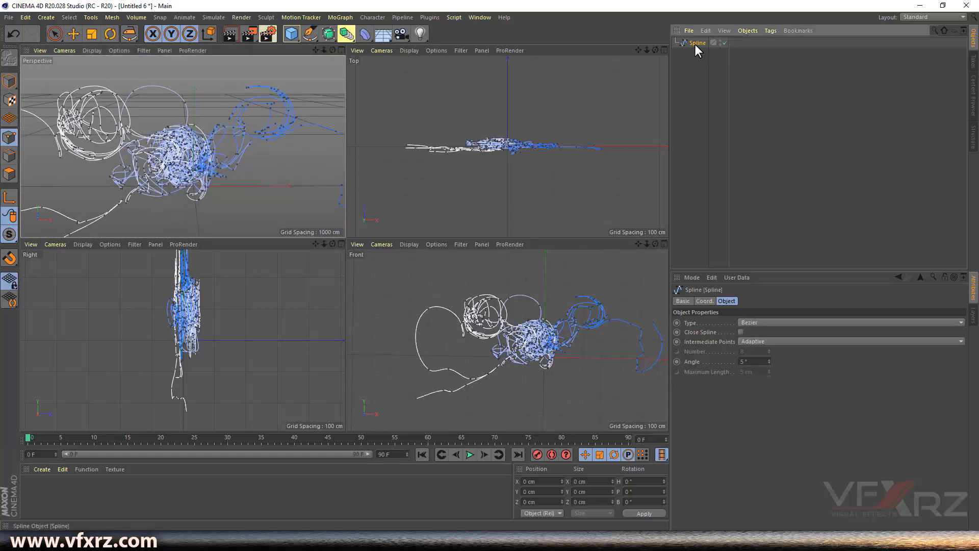
{"action": "key", "text": "Delete"}
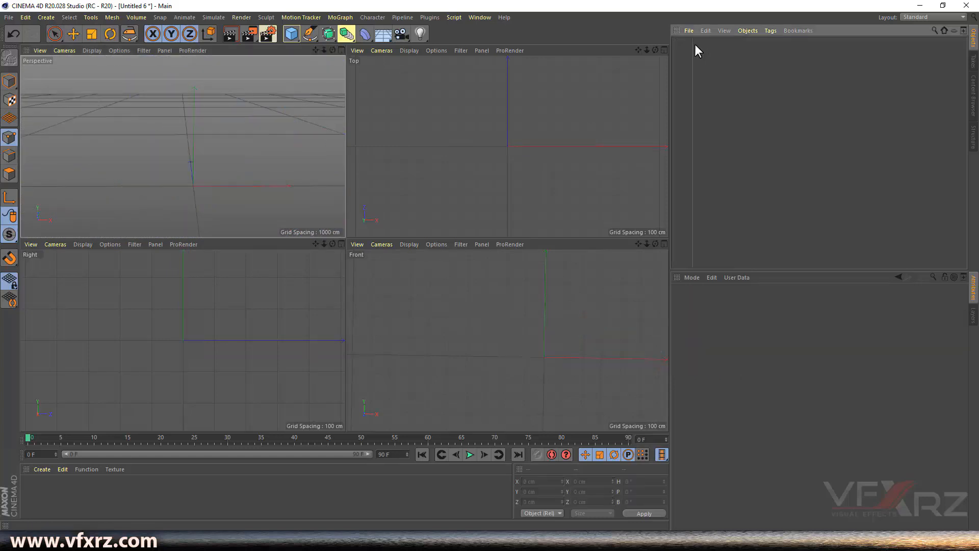
- Start the Spline Arc Tool and draw the first connected arcs in the Front view
{"action": "left_click", "coordinate": [310, 35]}
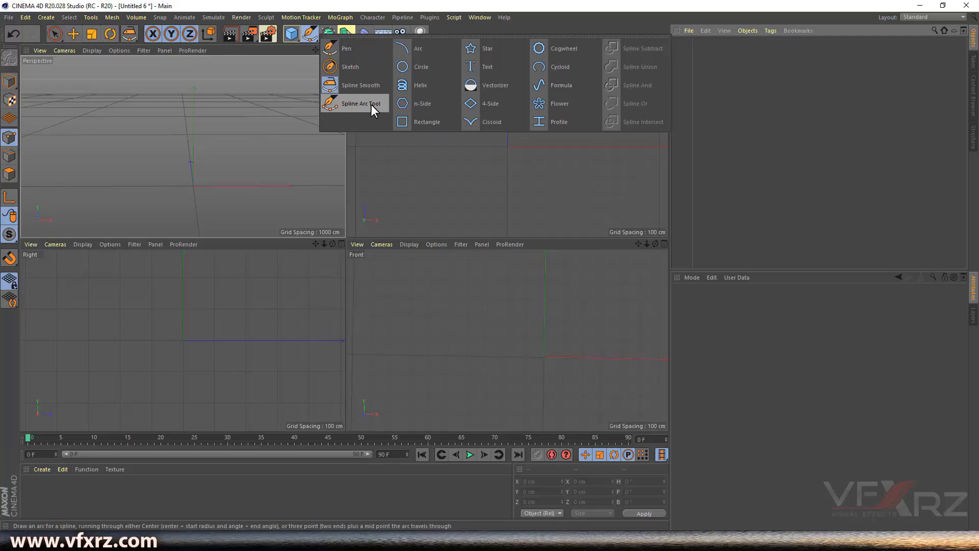
{"action": "left_click", "coordinate": [351, 105]}
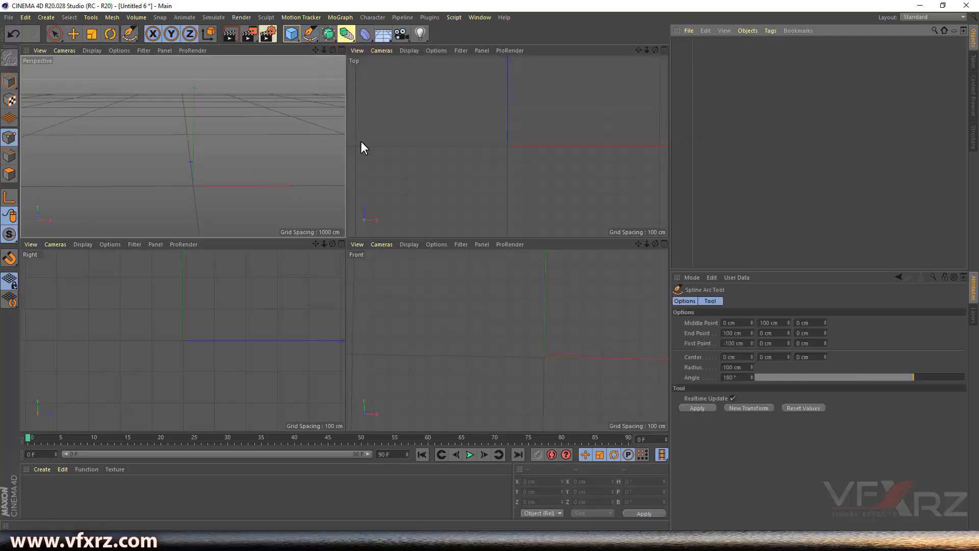
{"action": "left_click", "coordinate": [424, 320]}
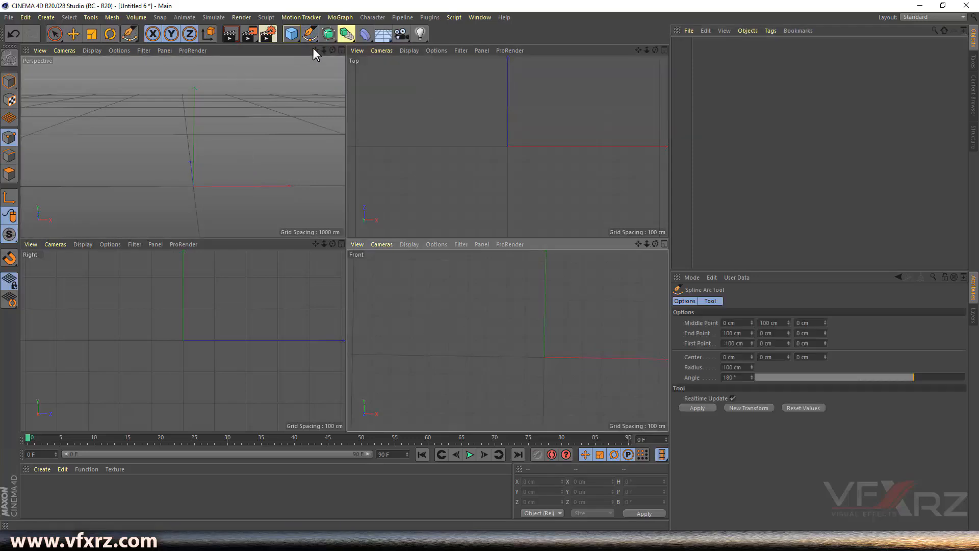
{"action": "left_click", "coordinate": [312, 34]}
{"action": "left_click", "coordinate": [347, 101]}
{"action": "mouse_move", "coordinate": [459, 298]}
{"action": "left_mouse_down"}
{"action": "mouse_move", "coordinate": [452, 316]}
{"action": "mouse_move", "coordinate": [446, 296]}
{"action": "mouse_move", "coordinate": [498, 287]}
{"action": "mouse_move", "coordinate": [506, 328]}
{"action": "mouse_move", "coordinate": [472, 341]}
{"action": "mouse_move", "coordinate": [438, 330]}
{"action": "mouse_move", "coordinate": [433, 310]}
{"action": "mouse_move", "coordinate": [414, 320]}
{"action": "mouse_move", "coordinate": [412, 339]}
{"action": "mouse_move", "coordinate": [403, 323]}
{"action": "mouse_move", "coordinate": [420, 341]}
{"action": "mouse_move", "coordinate": [407, 338]}
{"action": "mouse_move", "coordinate": [418, 336]}
{"action": "mouse_move", "coordinate": [391, 300]}
{"action": "left_mouse_up"}
{"action": "key", "text": "Escape"}
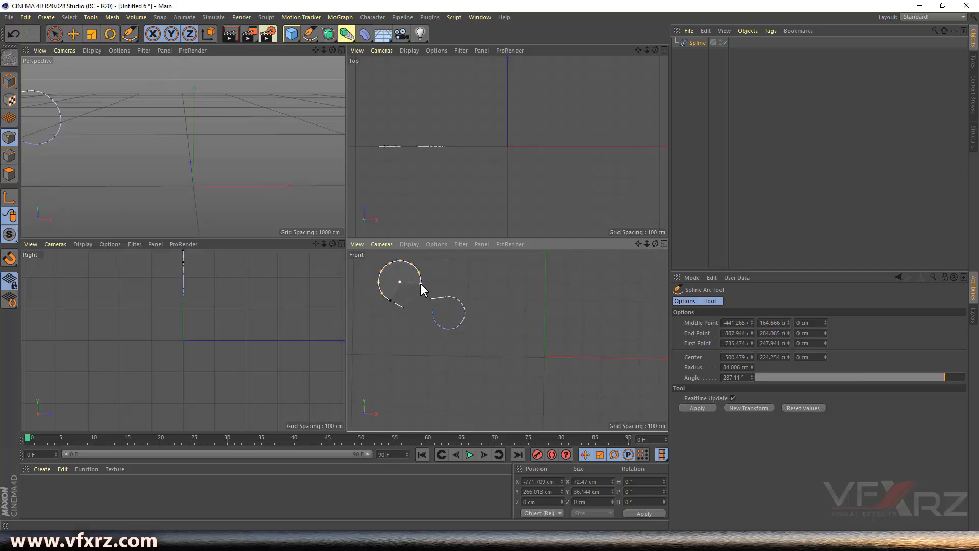
- Extend the arc chain in the Front view with a large loop and smaller arcs curling below it
{"action": "left_click", "coordinate": [414, 285]}
{"action": "left_click", "coordinate": [435, 264]}
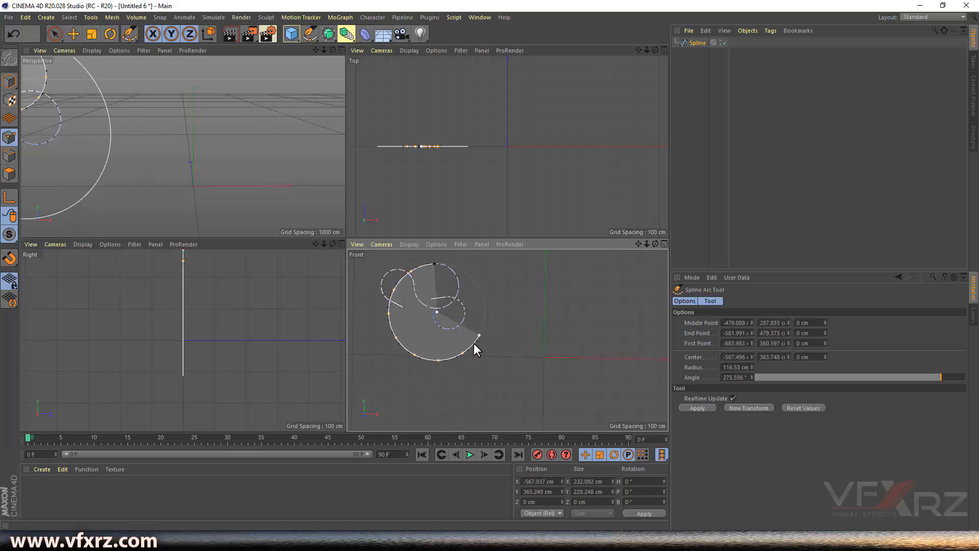
{"action": "left_click", "coordinate": [425, 360]}
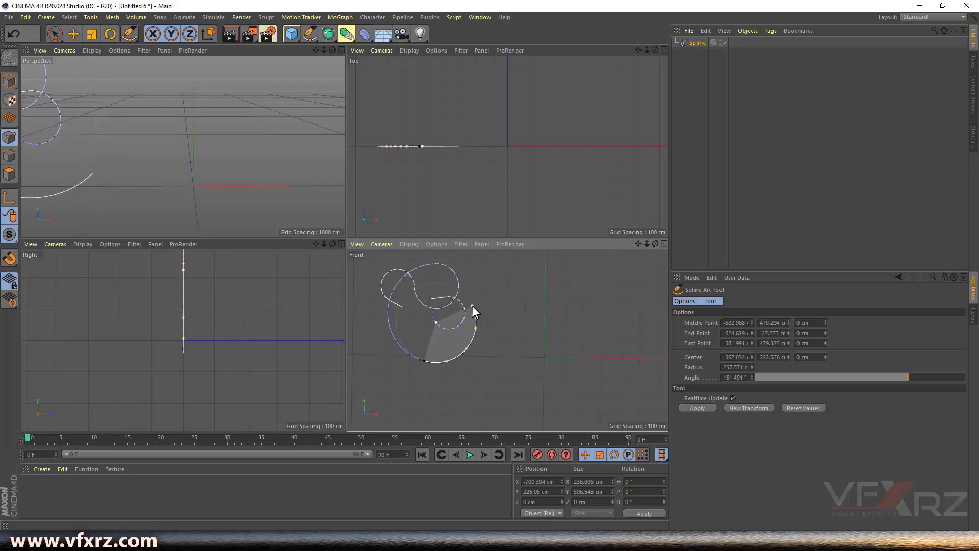
{"action": "left_click", "coordinate": [412, 391]}
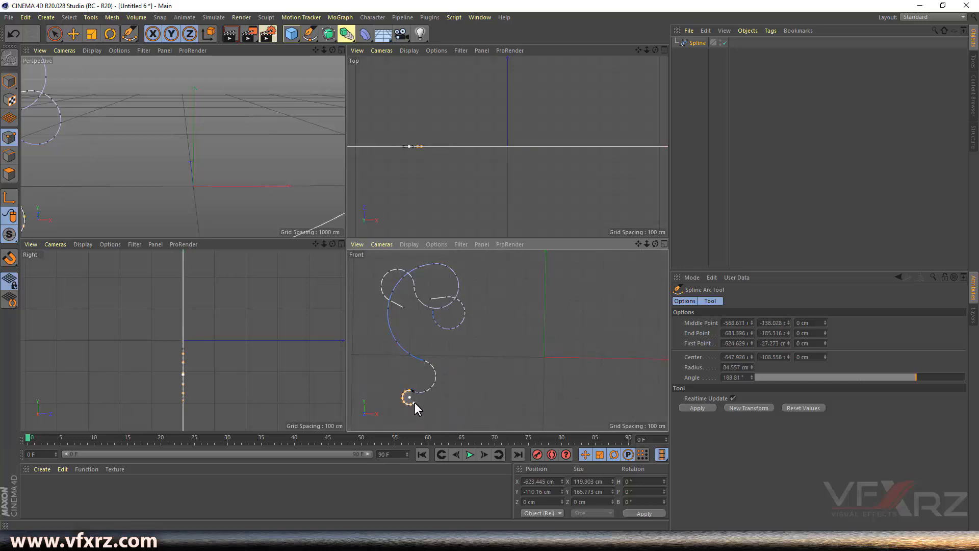
{"action": "left_click", "coordinate": [422, 402]}
{"action": "left_click", "coordinate": [442, 408]}
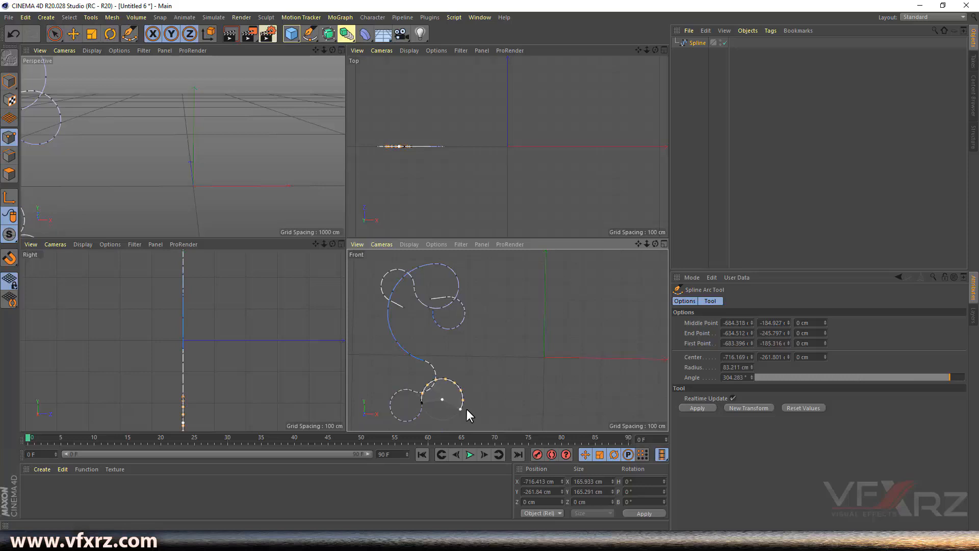
{"action": "left_click", "coordinate": [437, 399]}
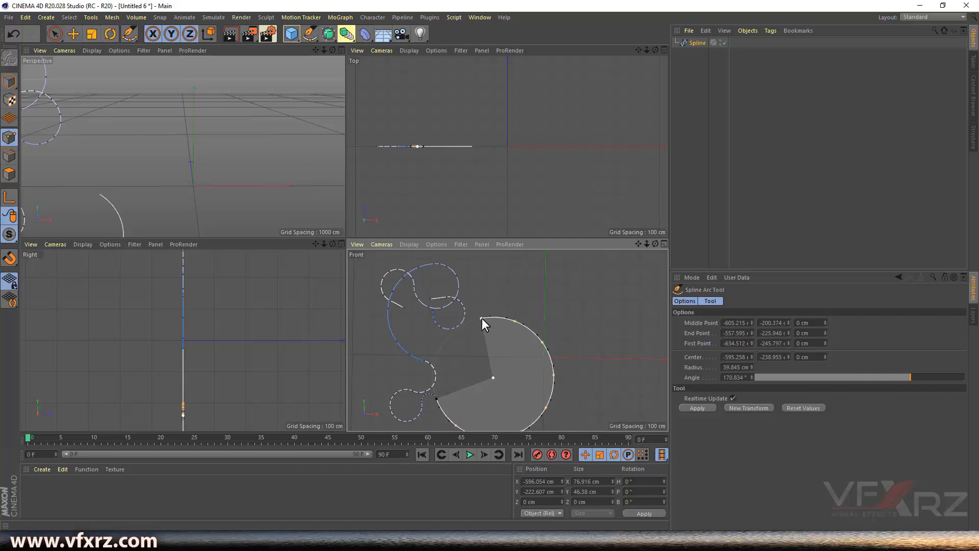
- Continue the spline with wide arcs across the vertical axis and finish with a small arc in the Front view
{"action": "left_click", "coordinate": [544, 303]}
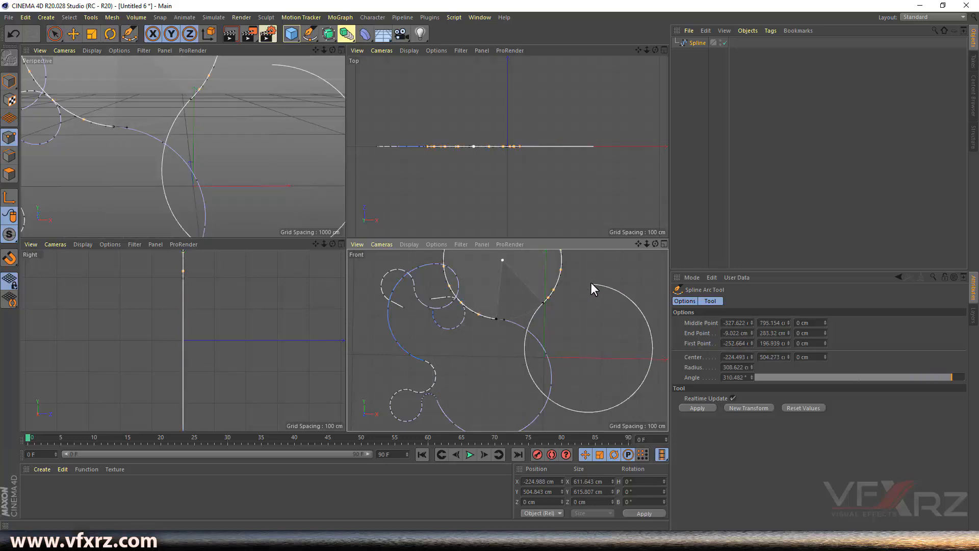
{"action": "left_click", "coordinate": [583, 305]}
{"action": "left_click_drag", "start_coordinate": [583, 305], "coordinate": [580, 312]}
{"action": "left_click", "coordinate": [602, 298]}
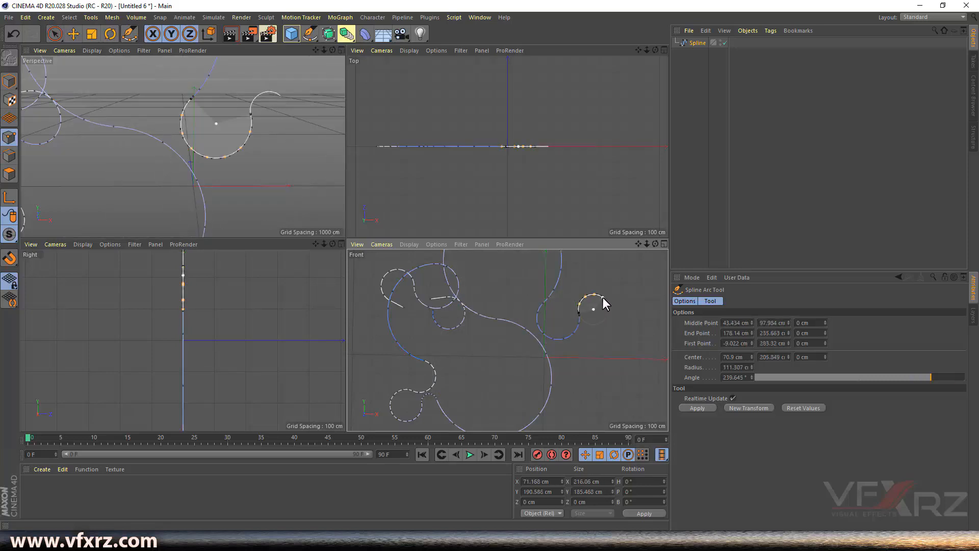
{"action": "key", "text": "Escape"}
{"action": "left_click_drag", "start_coordinate": [324, 50], "coordinate": [372, 43]}
{"action": "scroll", "coordinate": [214, 135], "scroll_direction": "up", "scroll_amount": 5}
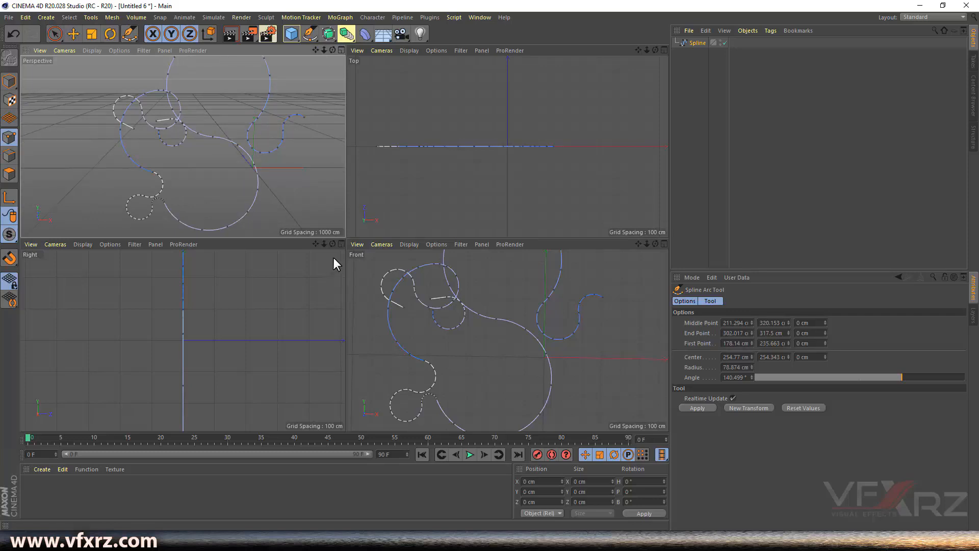
- Delete the arc-drawn spline and add an Arc spline primitive
{"action": "left_click", "coordinate": [694, 42]}
{"action": "key", "text": "Delete"}
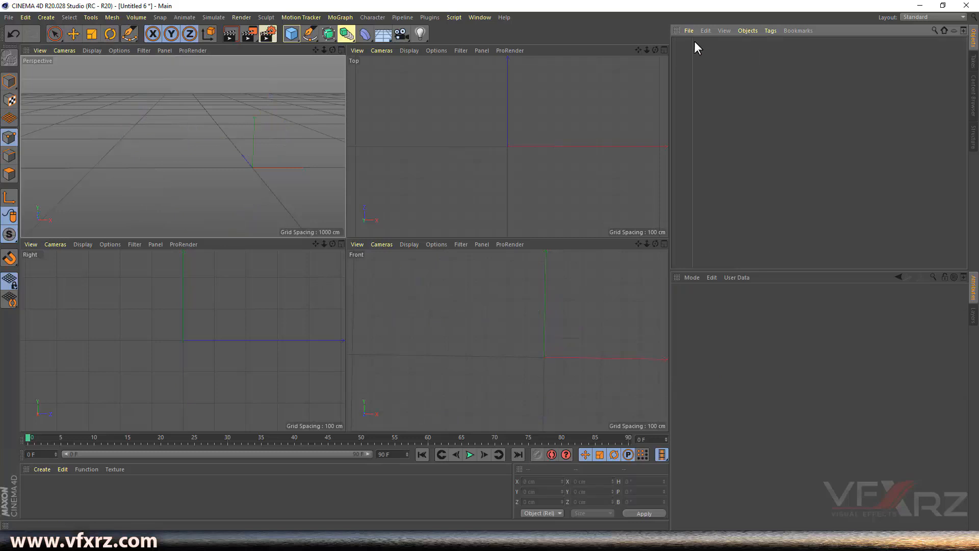
{"action": "left_click", "coordinate": [316, 35]}
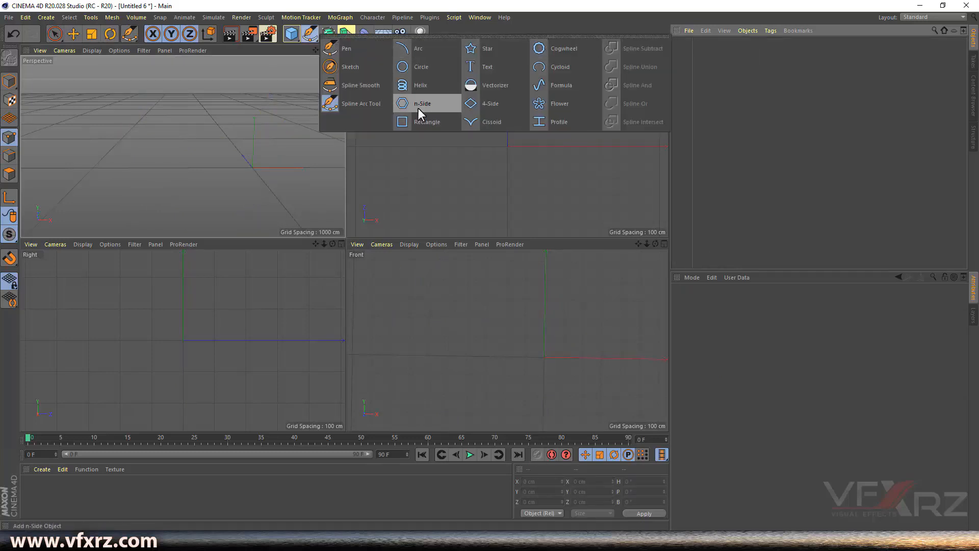
{"action": "left_click", "coordinate": [412, 49]}
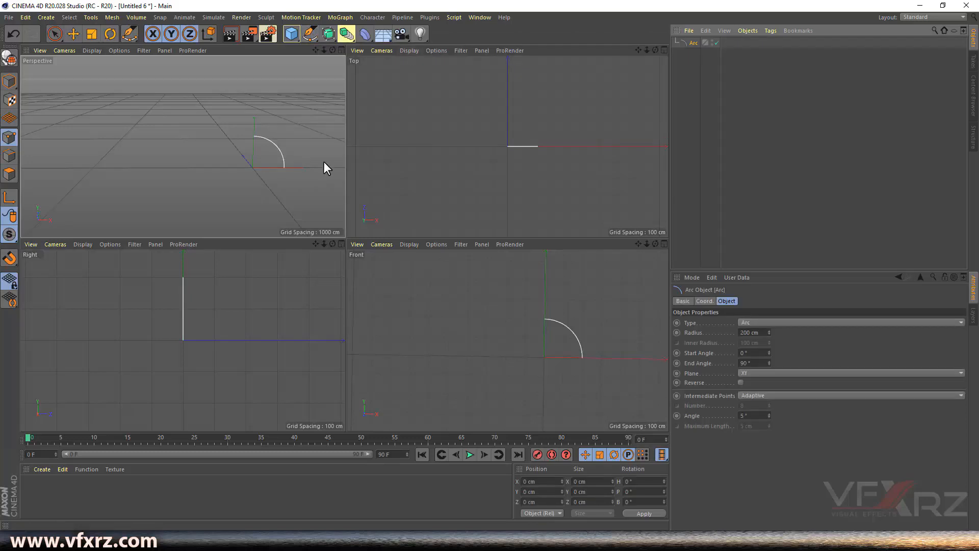
- Try the Sector and Segment types on the Arc
{"action": "scroll", "coordinate": [184, 149], "scroll_direction": "up", "scroll_amount": 6}
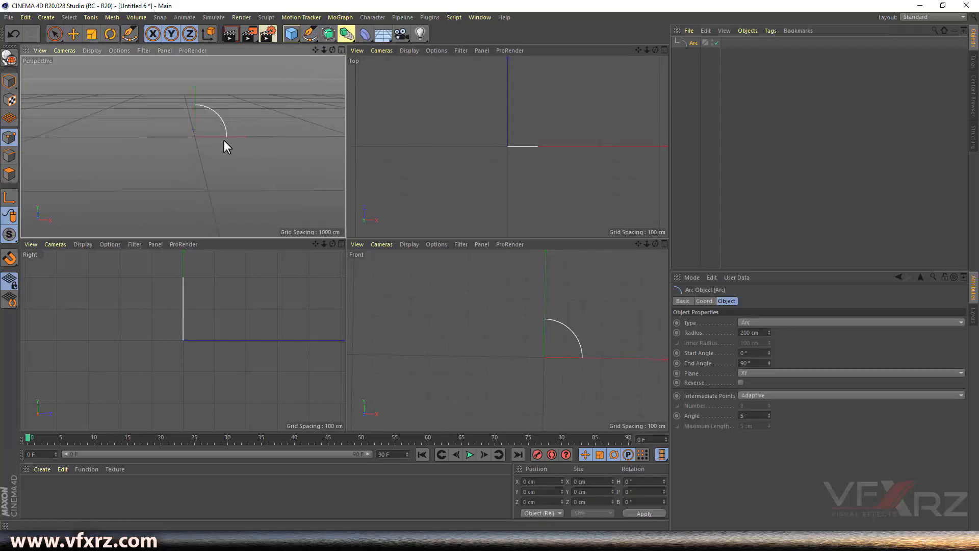
{"action": "left_click_drag", "start_coordinate": [315, 50], "coordinate": [330, 84]}
{"action": "scroll", "coordinate": [252, 161], "scroll_direction": "up", "scroll_amount": 5}
{"action": "scroll", "coordinate": [251, 157], "scroll_direction": "down", "scroll_amount": 3}
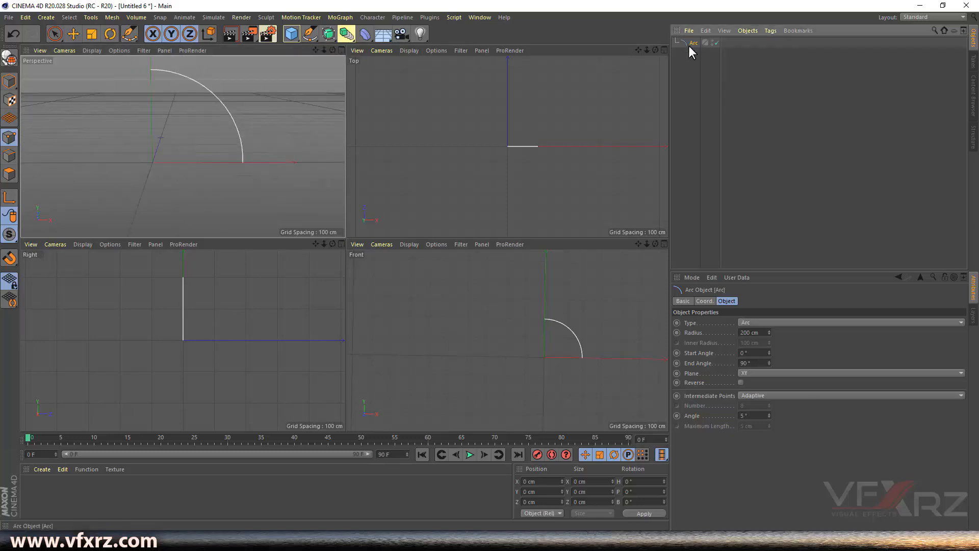
{"action": "left_click", "coordinate": [764, 320]}
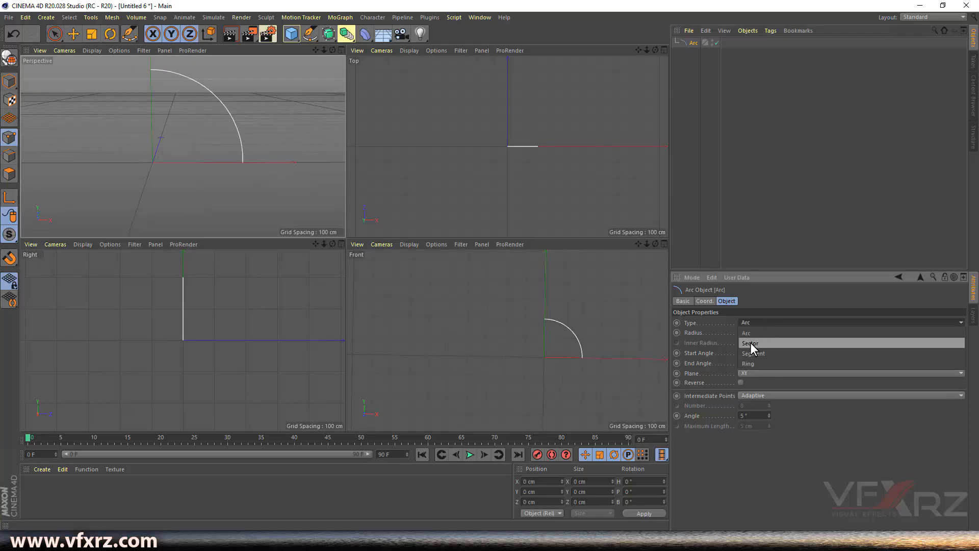
{"action": "left_click", "coordinate": [750, 343]}
{"action": "left_click", "coordinate": [772, 322]}
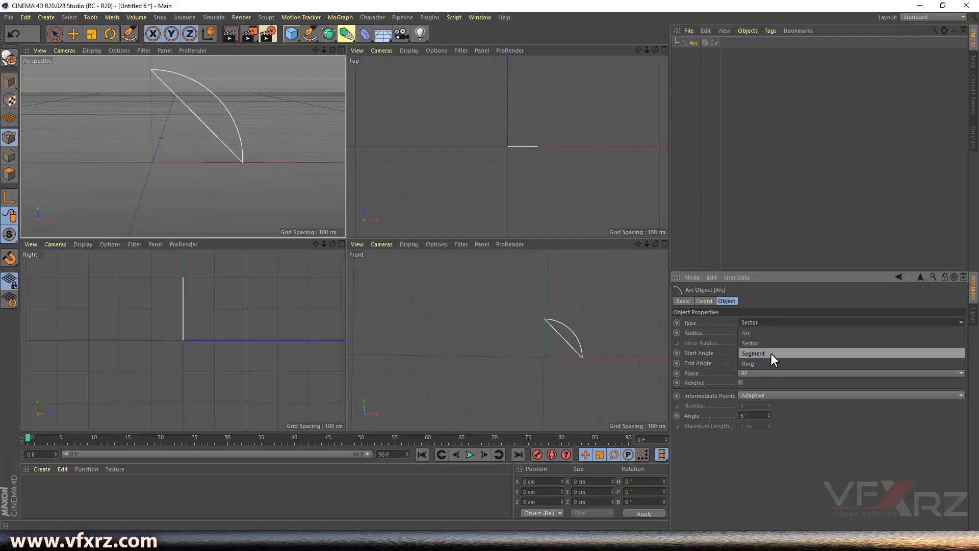
{"action": "left_click", "coordinate": [771, 354]}
- Set the Arc's type to Ring with a 188 cm radius, 113 cm inner radius, and -114° start angle
{"action": "left_click", "coordinate": [781, 320]}
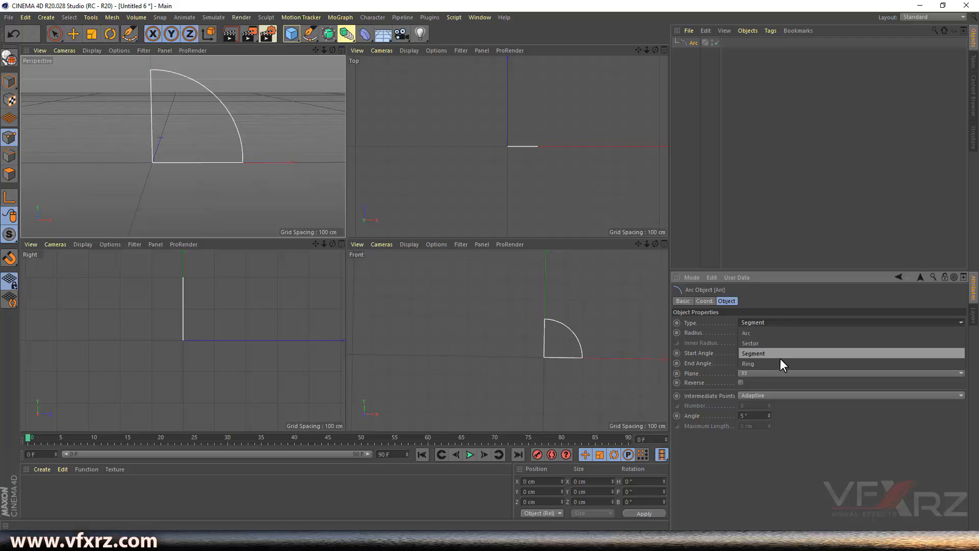
{"action": "left_click", "coordinate": [780, 362]}
{"action": "left_click_drag", "start_coordinate": [769, 332], "coordinate": [769, 357]}
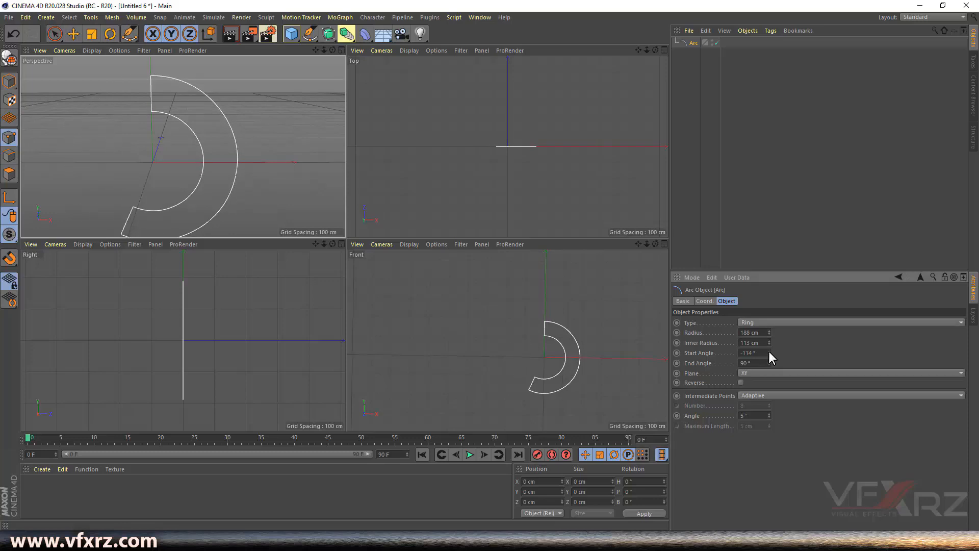
- Try the ZY and XZ planes on the Arc and return it to XY
{"action": "left_click", "coordinate": [781, 373]}
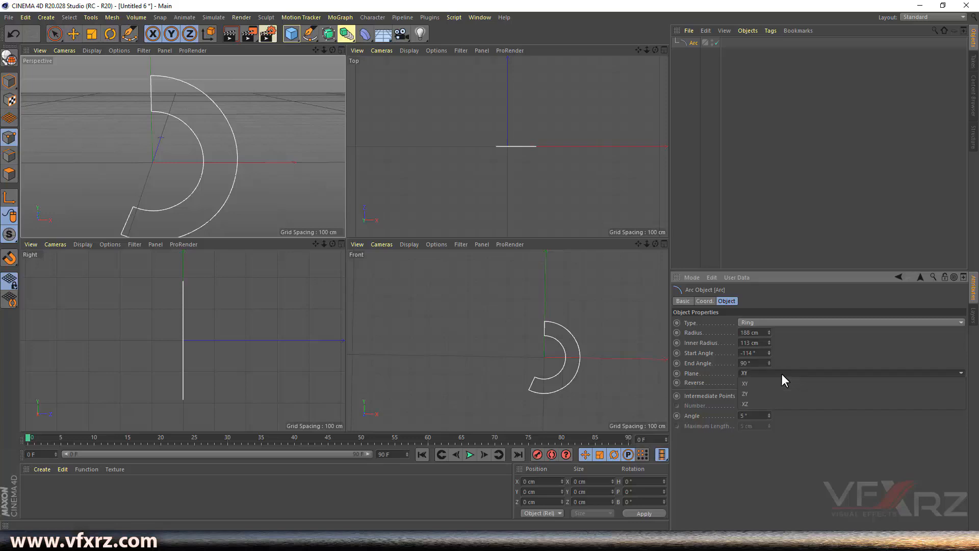
{"action": "left_click", "coordinate": [782, 391]}
{"action": "left_click", "coordinate": [782, 372]}
{"action": "left_click", "coordinate": [782, 402]}
{"action": "left_click", "coordinate": [789, 374]}
{"action": "left_click", "coordinate": [788, 380]}
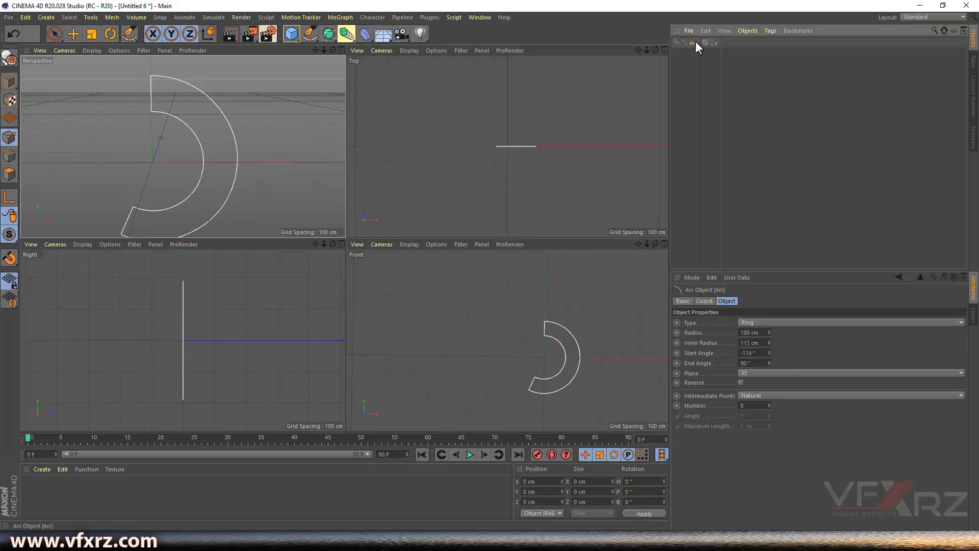
- Delete the Arc and add a Circle spline primitive
{"action": "key", "text": "Delete"}
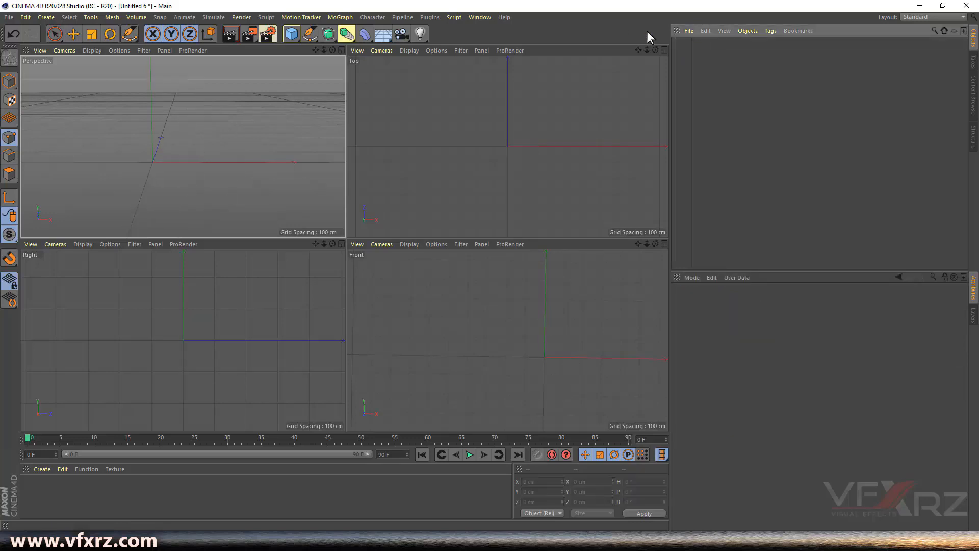
{"action": "left_click", "coordinate": [306, 33]}
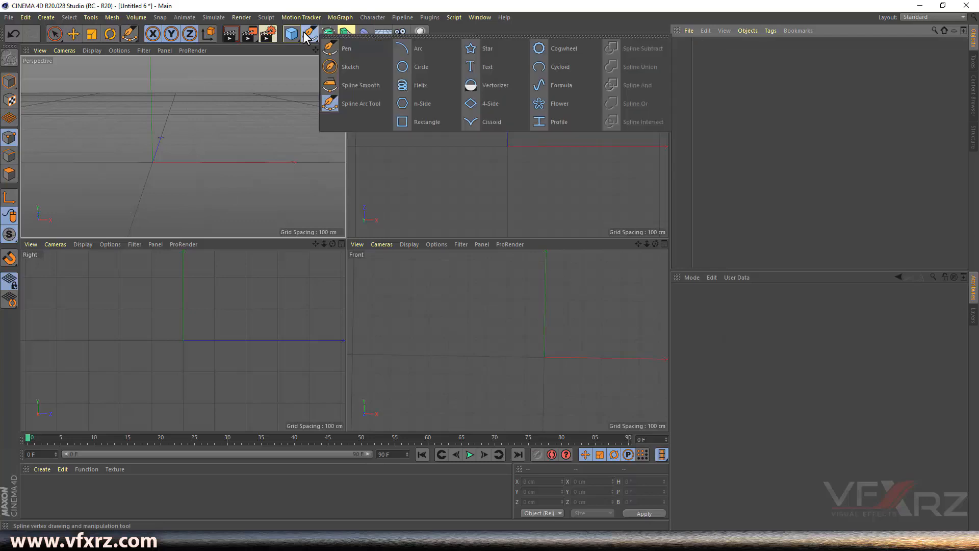
{"action": "left_click", "coordinate": [435, 69]}
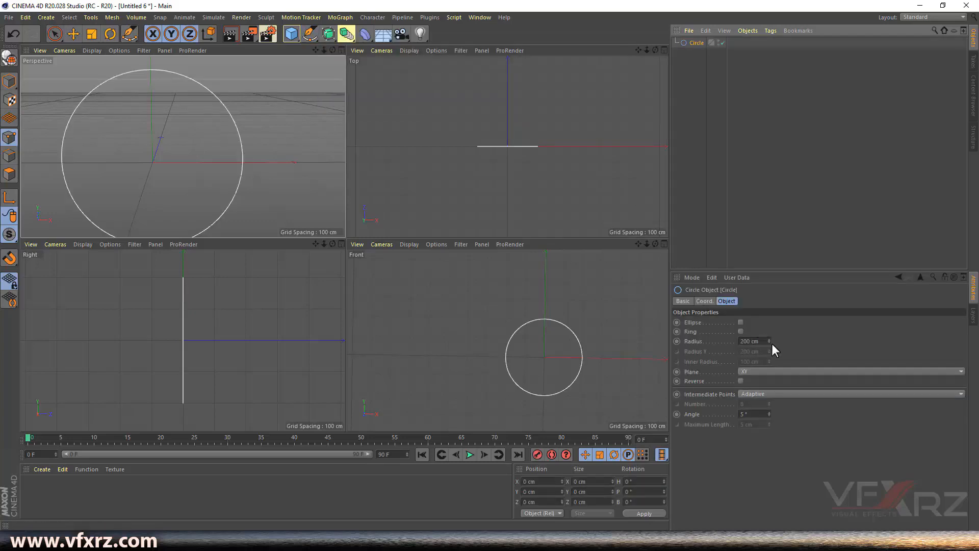
- Enable Ellipse on the Circle, set its Radius to 173 cm, and turn Ellipse off again
{"action": "left_click", "coordinate": [740, 322]}
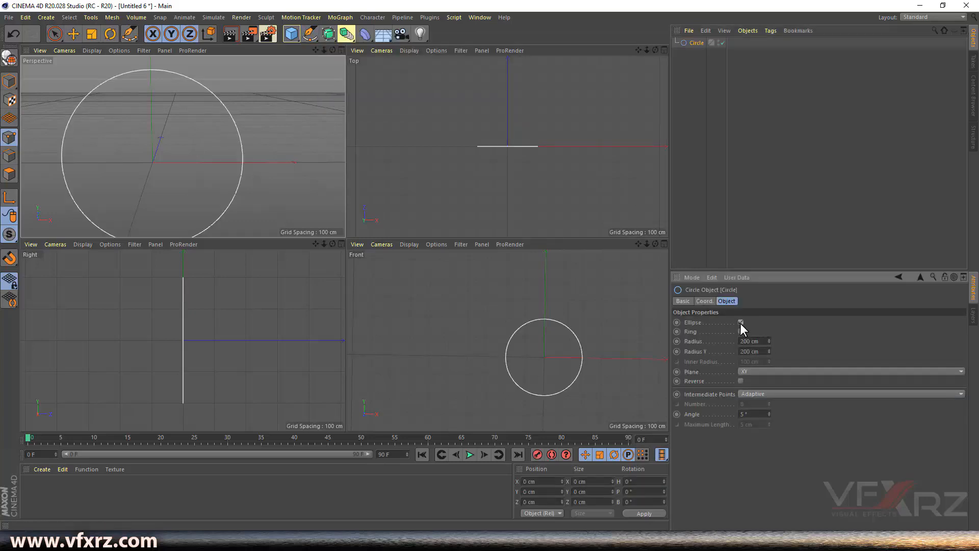
{"action": "left_click_drag", "start_coordinate": [769, 341], "coordinate": [738, 319]}
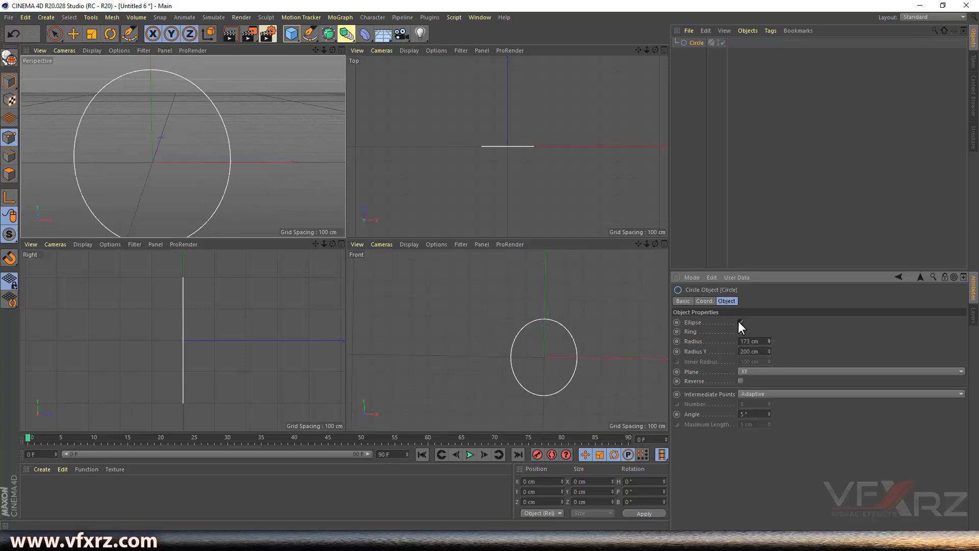
{"action": "left_click", "coordinate": [740, 323]}
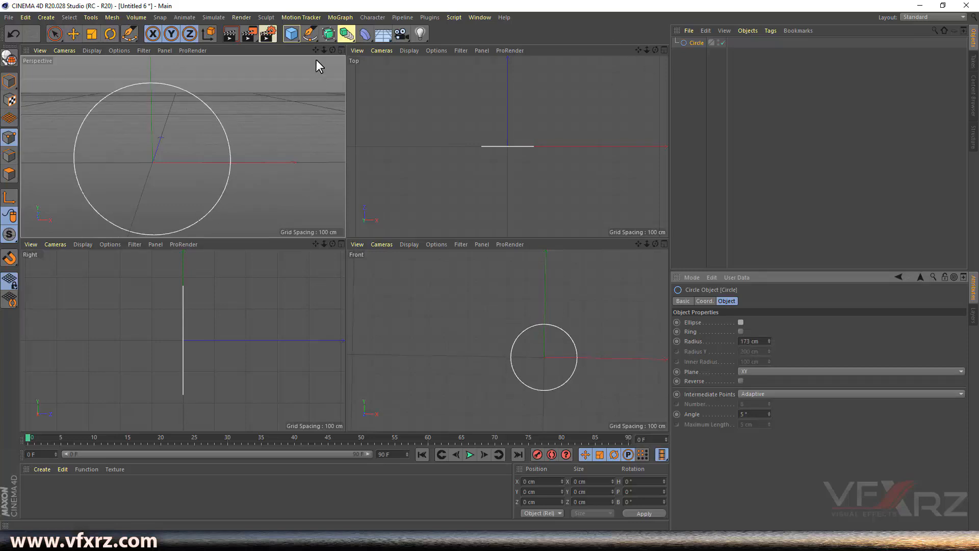
{"action": "left_click_drag", "start_coordinate": [332, 51], "coordinate": [372, 63]}
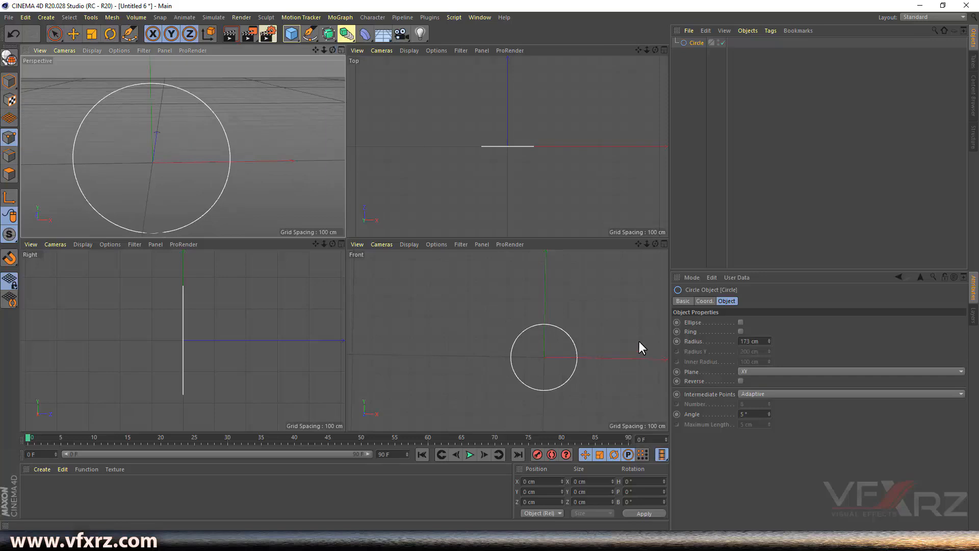
- Toggle Ring on and off on the Circle and set its Radius to 149 cm
{"action": "left_click", "coordinate": [741, 332]}
{"action": "left_click", "coordinate": [741, 331]}
{"action": "left_click", "coordinate": [741, 331]}
{"action": "left_click", "coordinate": [741, 332]}
{"action": "left_click_drag", "start_coordinate": [770, 342], "coordinate": [757, 371]}
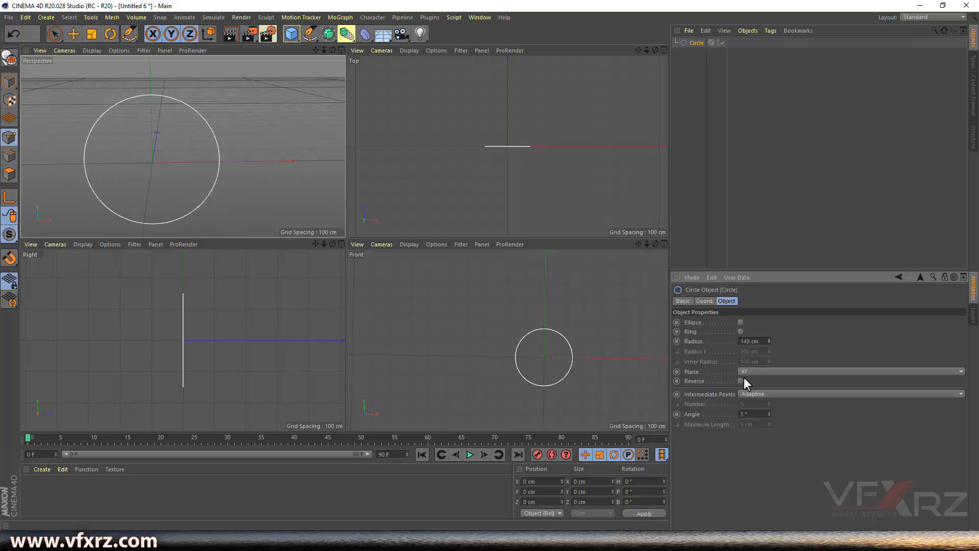
- Delete the Circle and add a Helix spline primitive
{"action": "left_click", "coordinate": [695, 41]}
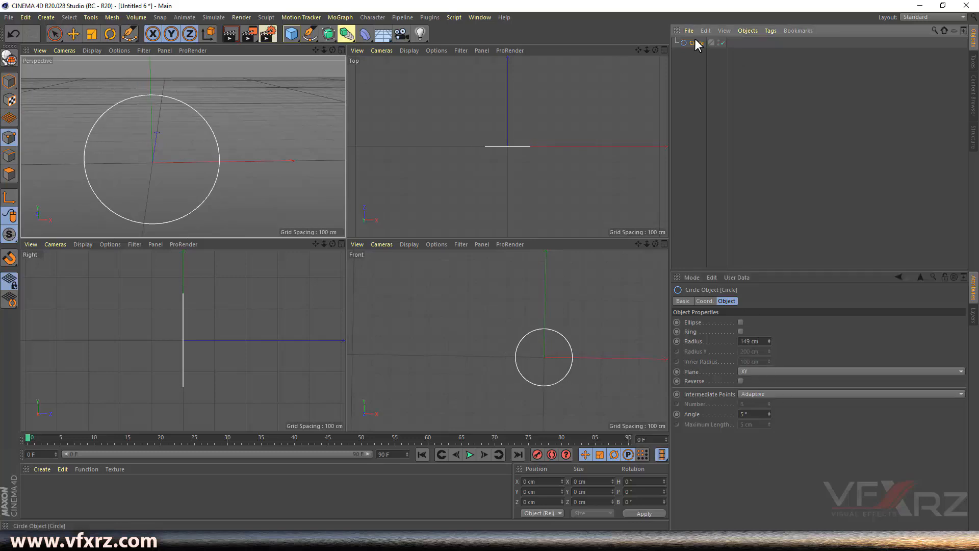
{"action": "key", "text": "Delete"}
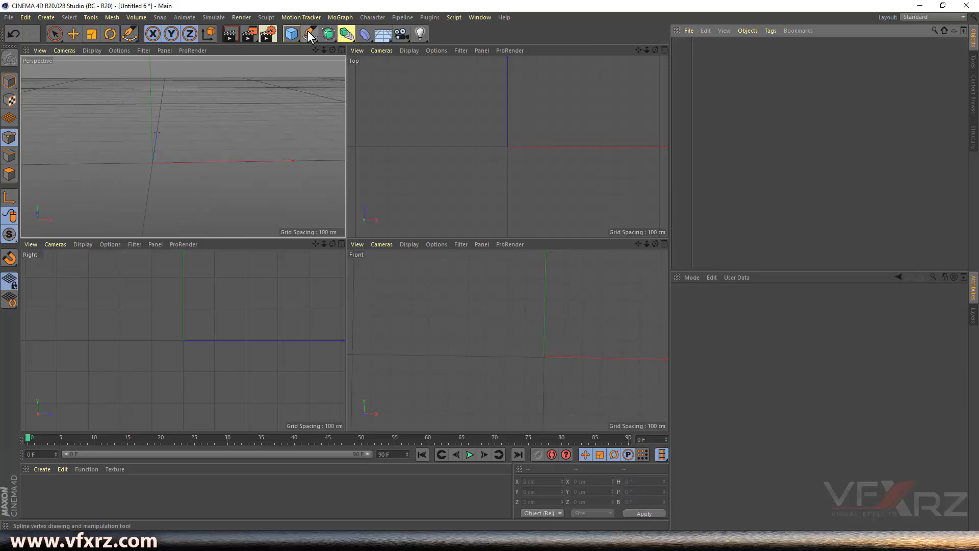
{"action": "left_click", "coordinate": [314, 41]}
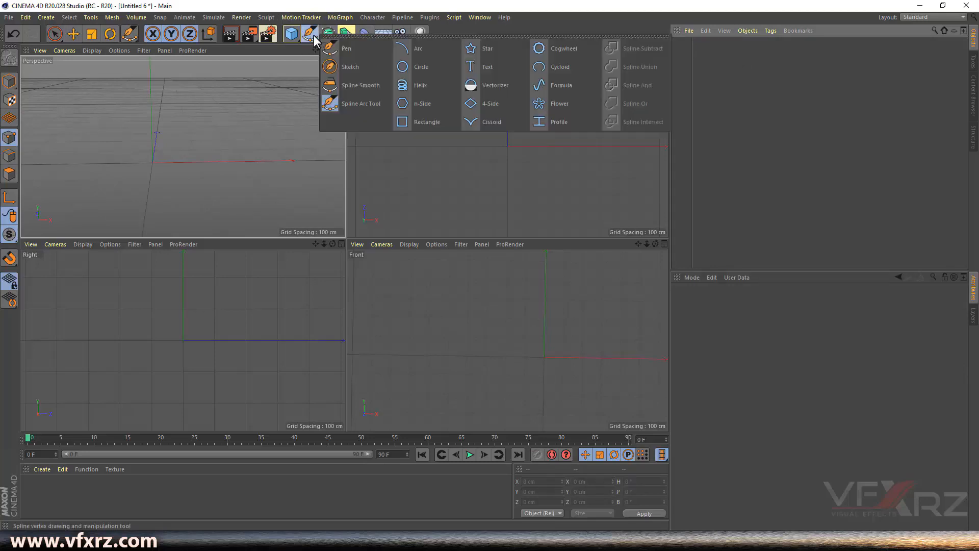
{"action": "left_click", "coordinate": [439, 90]}
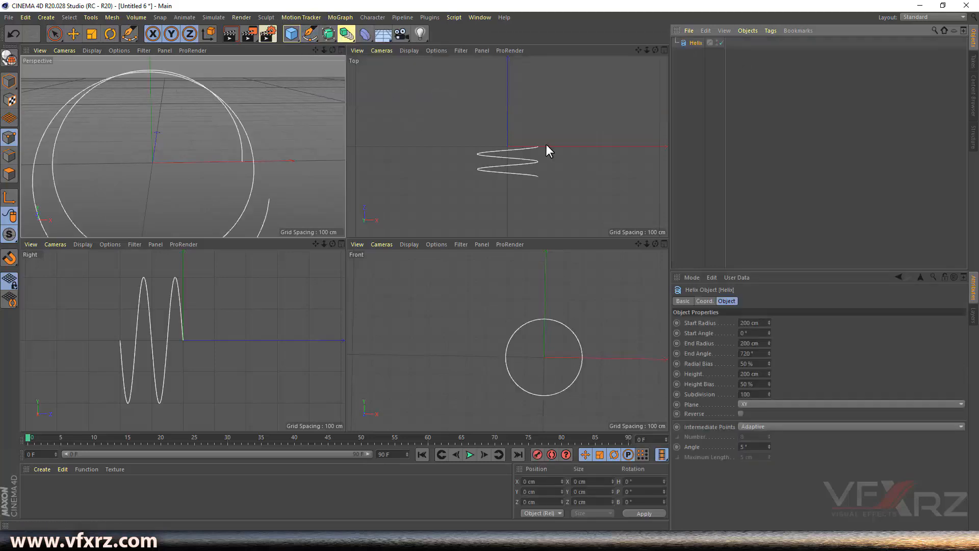
- Try the ZY plane on the Helix, then set its Plane to XZ
{"action": "mouse_move", "coordinate": [332, 50]}
{"action": "left_mouse_down"}
{"action": "mouse_move", "coordinate": [382, 35]}
{"action": "mouse_move", "coordinate": [442, 55]}
{"action": "left_mouse_up"}
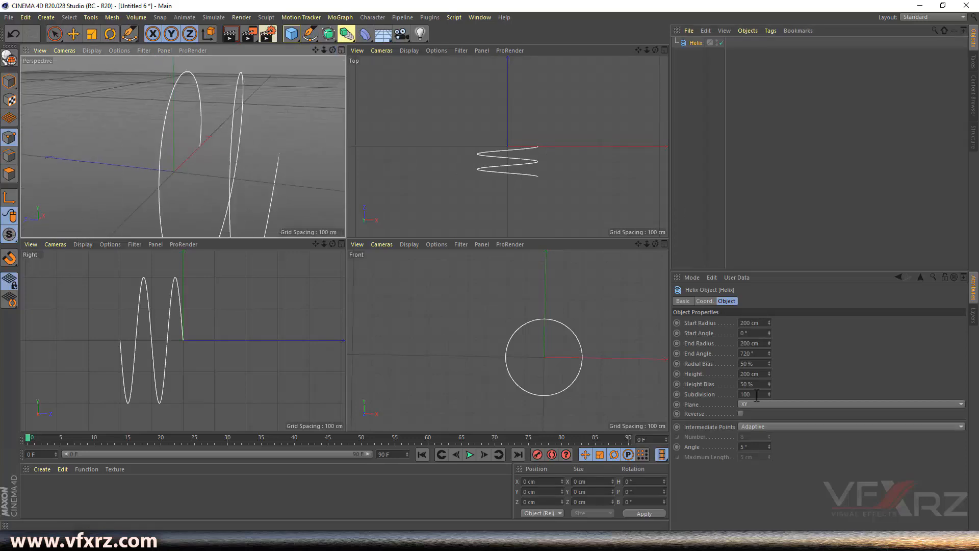
{"action": "left_click", "coordinate": [770, 403]}
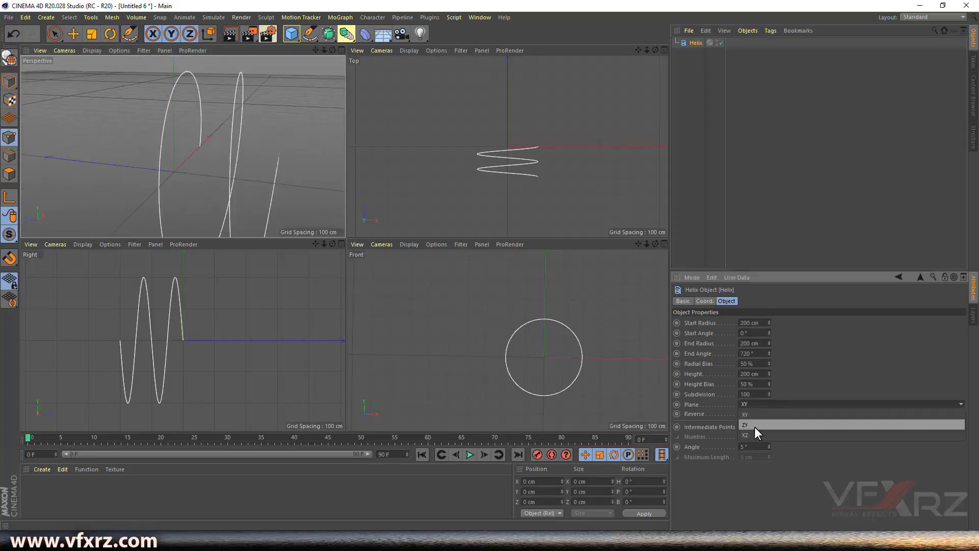
{"action": "left_click", "coordinate": [754, 426]}
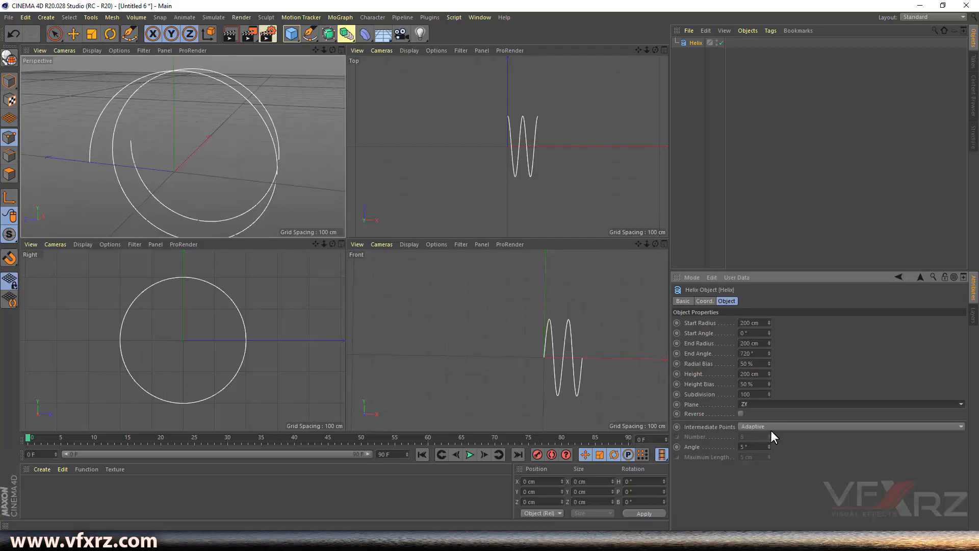
{"action": "left_click", "coordinate": [766, 403]}
{"action": "left_click", "coordinate": [764, 434]}
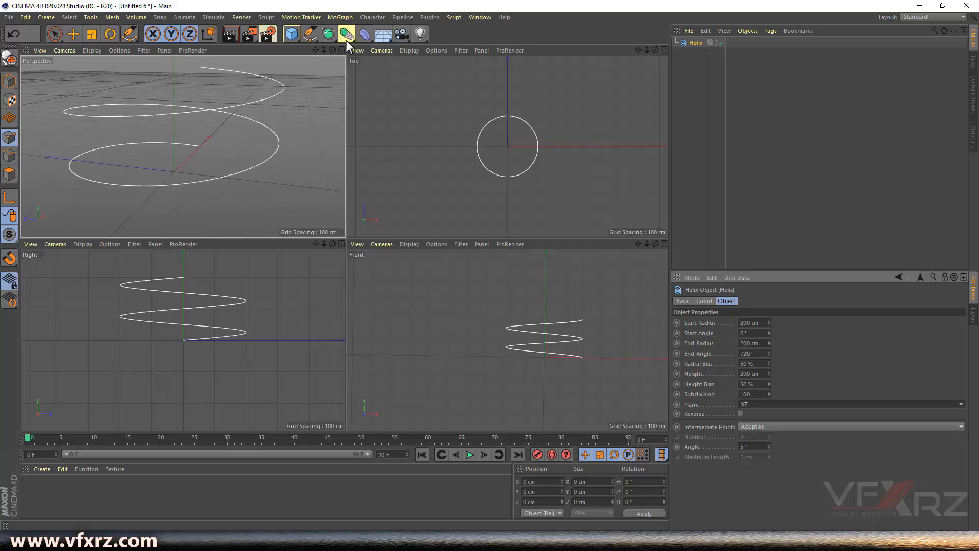
{"action": "left_click_drag", "start_coordinate": [315, 50], "coordinate": [346, 59]}
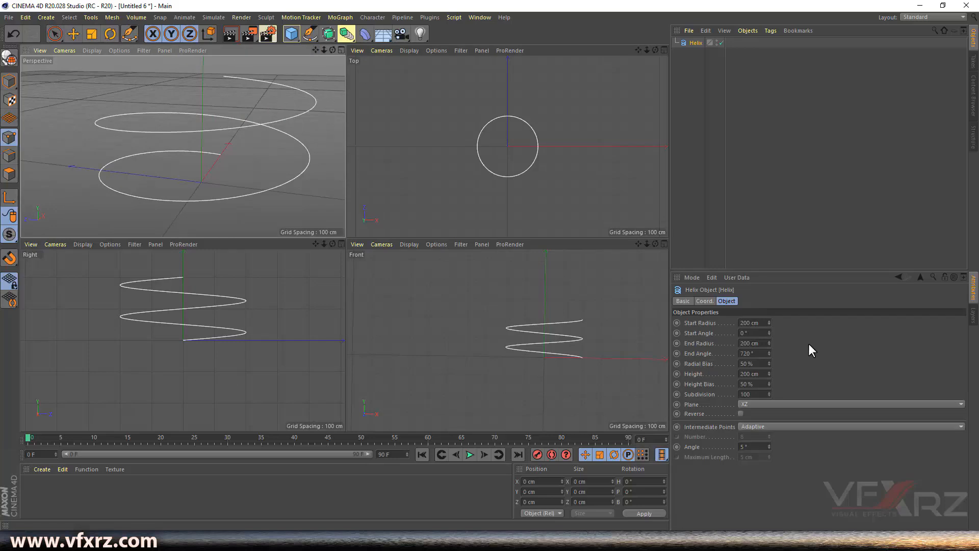
- Set the Helix's Start Radius to 0 cm and its Start Angle to -2655°
{"action": "left_click_drag", "start_coordinate": [768, 320], "coordinate": [769, 350]}
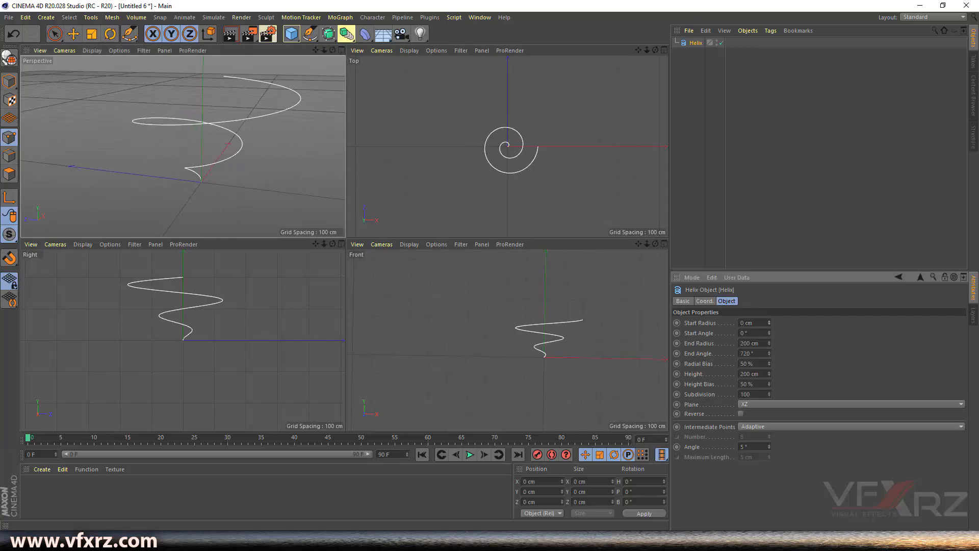
{"action": "left_click_drag", "start_coordinate": [333, 50], "coordinate": [390, 85]}
{"action": "left_click_drag", "start_coordinate": [317, 50], "coordinate": [334, 59]}
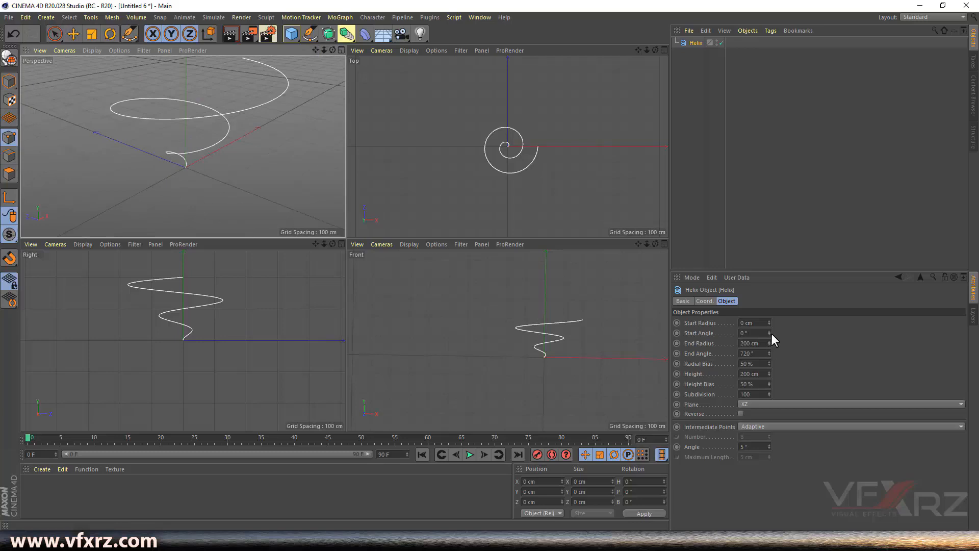
{"action": "left_click_drag", "start_coordinate": [769, 332], "coordinate": [760, 335]}
{"action": "left_click_drag", "start_coordinate": [769, 333], "coordinate": [769, 358]}
{"action": "left_click_drag", "start_coordinate": [316, 50], "coordinate": [347, 12]}
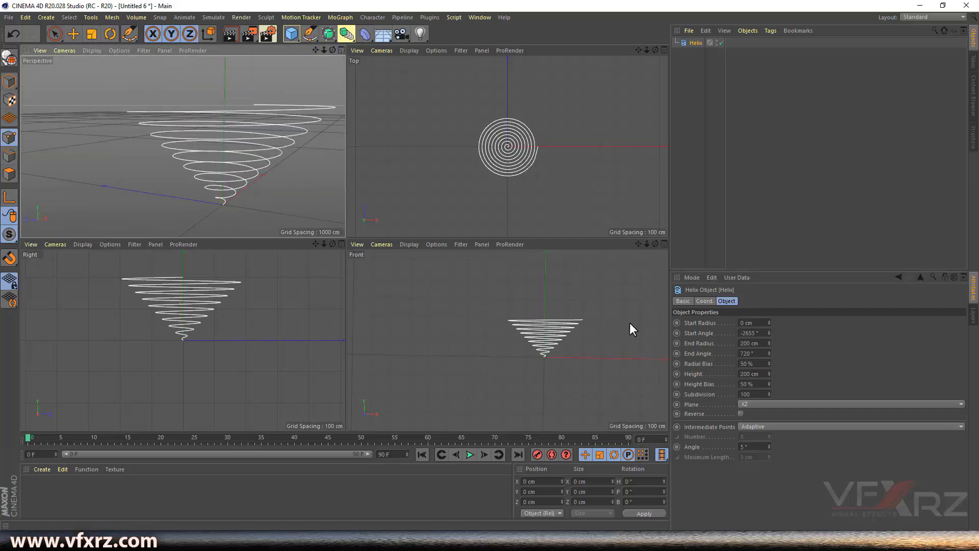
- Set the Helix's End Radius to 172 cm, Radial Bias to 23%, Height to 204 cm, and Height Bias to 49%
{"action": "mouse_move", "coordinate": [769, 342]}
{"action": "left_mouse_down"}
{"action": "mouse_move", "coordinate": [769, 326]}
{"action": "mouse_move", "coordinate": [769, 357]}
{"action": "mouse_move", "coordinate": [769, 316]}
{"action": "mouse_move", "coordinate": [769, 342]}
{"action": "left_mouse_up"}
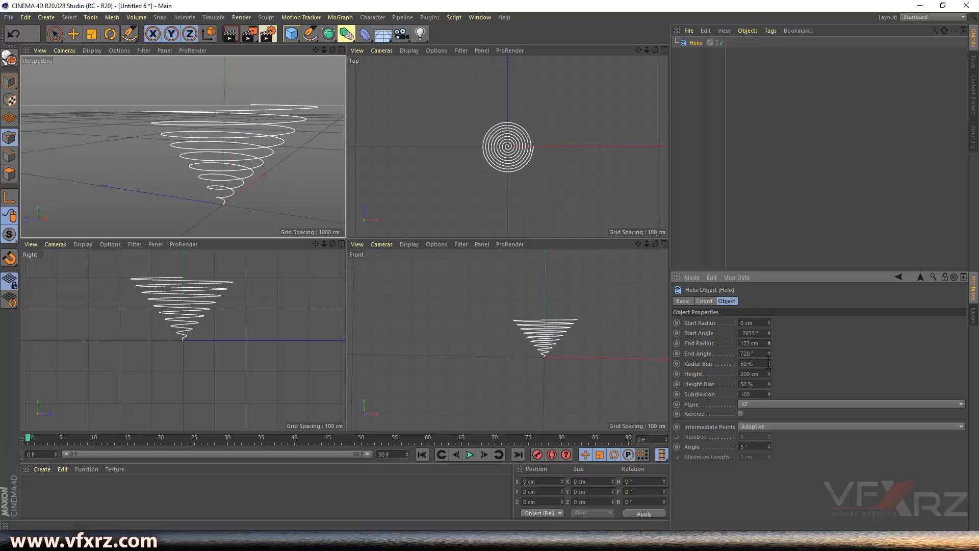
{"action": "mouse_move", "coordinate": [769, 363]}
{"action": "left_mouse_down"}
{"action": "mouse_move", "coordinate": [769, 346]}
{"action": "mouse_move", "coordinate": [769, 407]}
{"action": "mouse_move", "coordinate": [769, 373]}
{"action": "mouse_move", "coordinate": [769, 383]}
{"action": "left_mouse_up"}
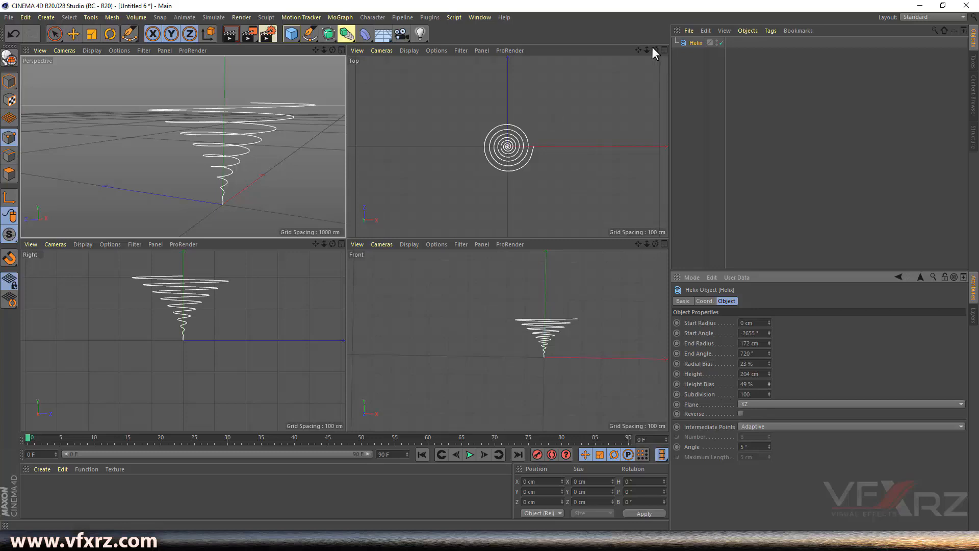
{"action": "left_click_drag", "start_coordinate": [332, 50], "coordinate": [297, 73]}
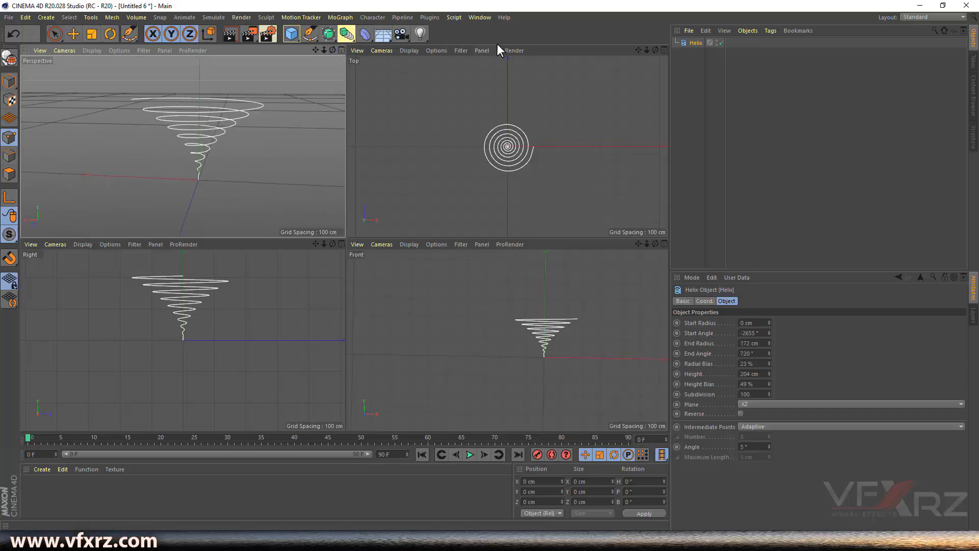
- Replace the Helix with an n-Side spline and set its Sides to 7
{"action": "left_click", "coordinate": [698, 44]}
{"action": "key", "text": "Delete"}
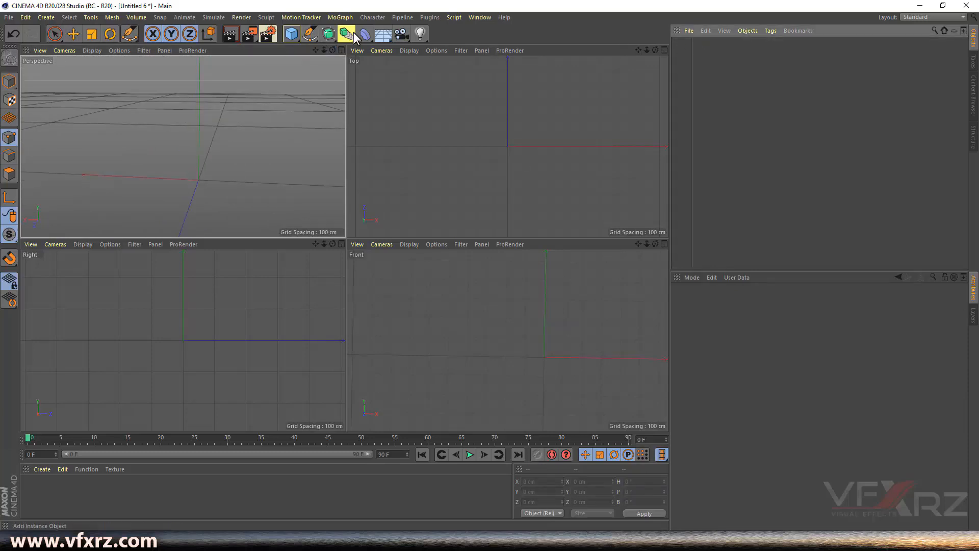
{"action": "left_click_drag", "start_coordinate": [311, 36], "coordinate": [434, 105]}
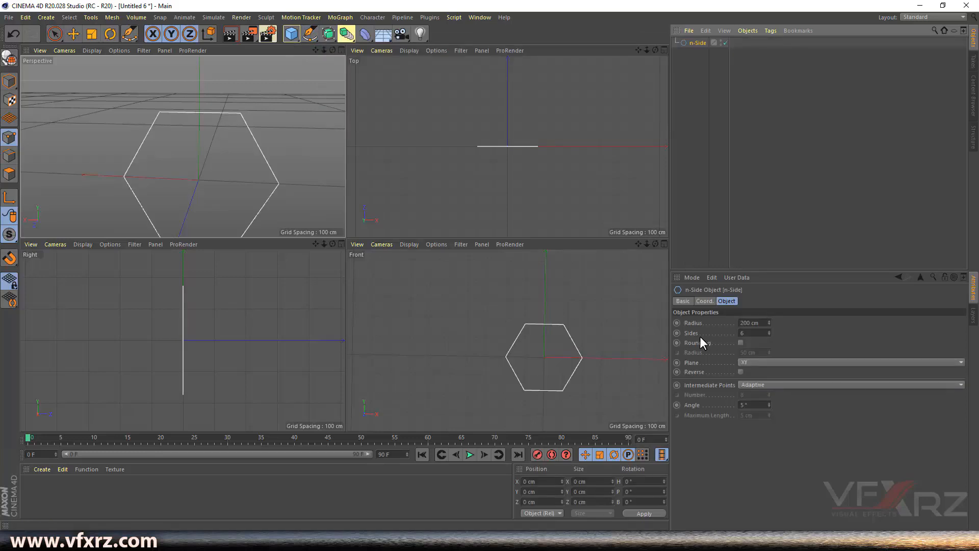
{"action": "left_click_drag", "start_coordinate": [316, 50], "coordinate": [347, 19]}
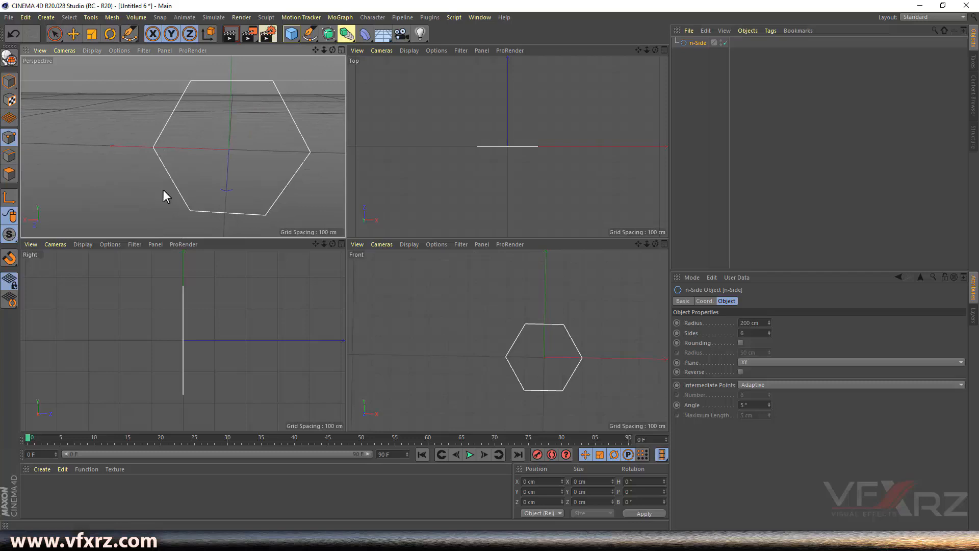
{"action": "mouse_move", "coordinate": [769, 332]}
{"action": "left_mouse_down"}
{"action": "mouse_move", "coordinate": [769, 324]}
{"action": "mouse_move", "coordinate": [769, 333]}
{"action": "left_mouse_up"}
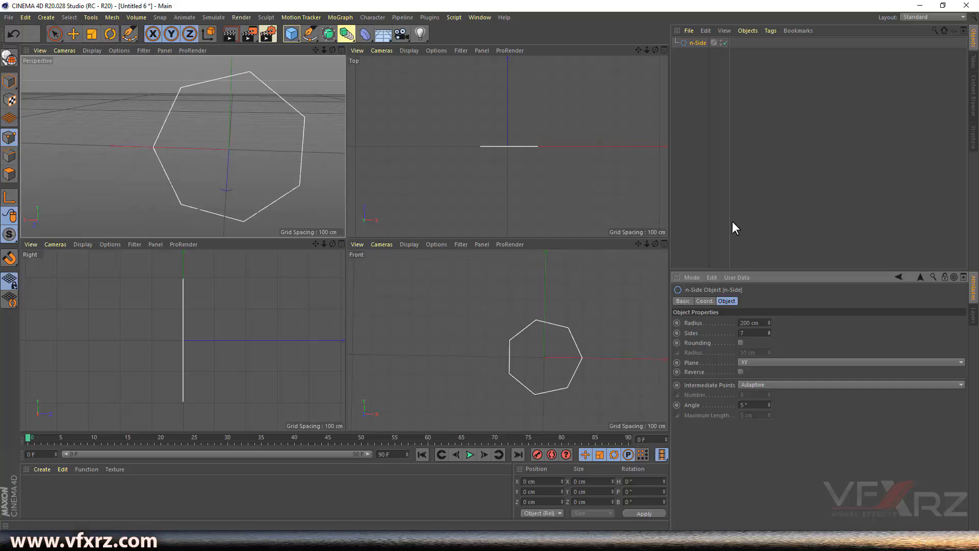
- Replace the n-Side with a Rectangle spline 340 cm wide and 361 cm high, with Rounding enabled
{"action": "key", "text": "Delete"}
{"action": "left_click", "coordinate": [309, 34]}
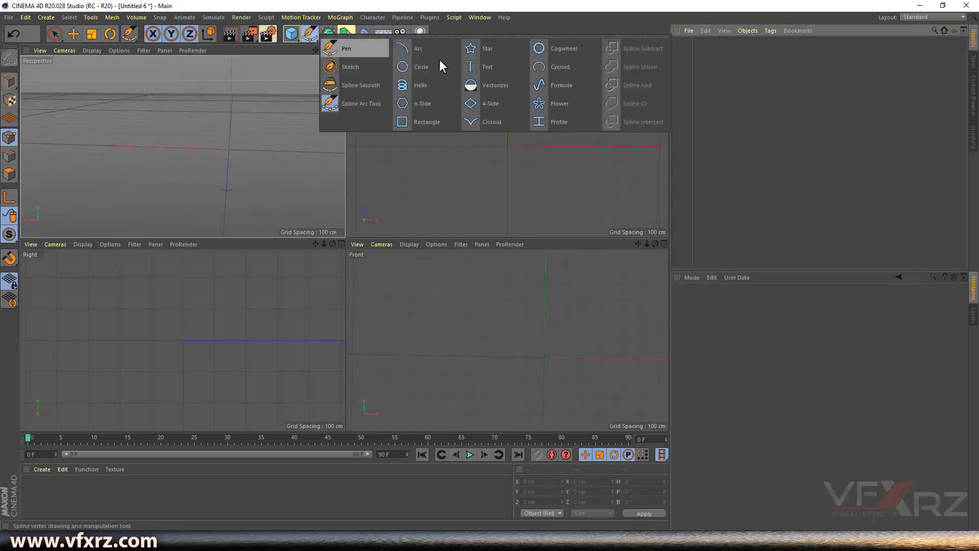
{"action": "left_click", "coordinate": [443, 120]}
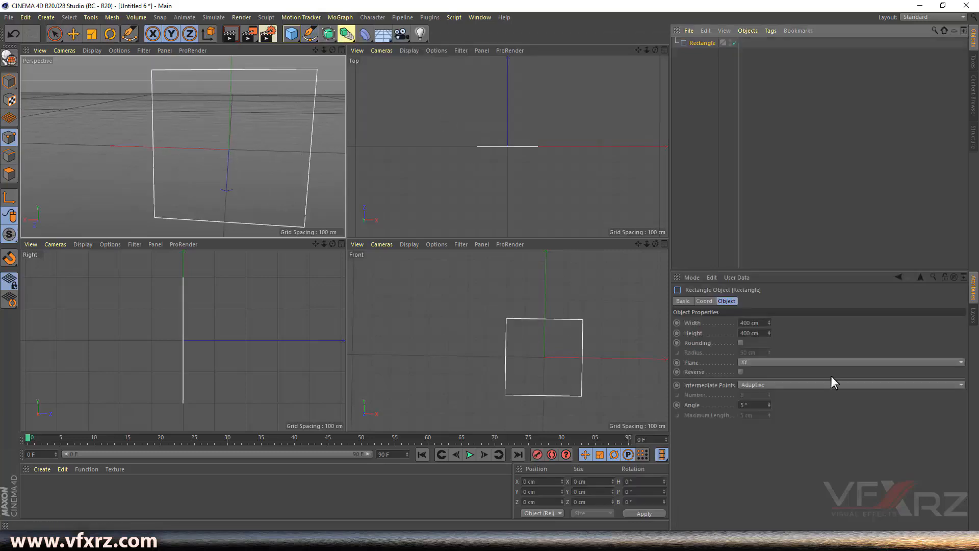
{"action": "left_click_drag", "start_coordinate": [769, 323], "coordinate": [768, 342]}
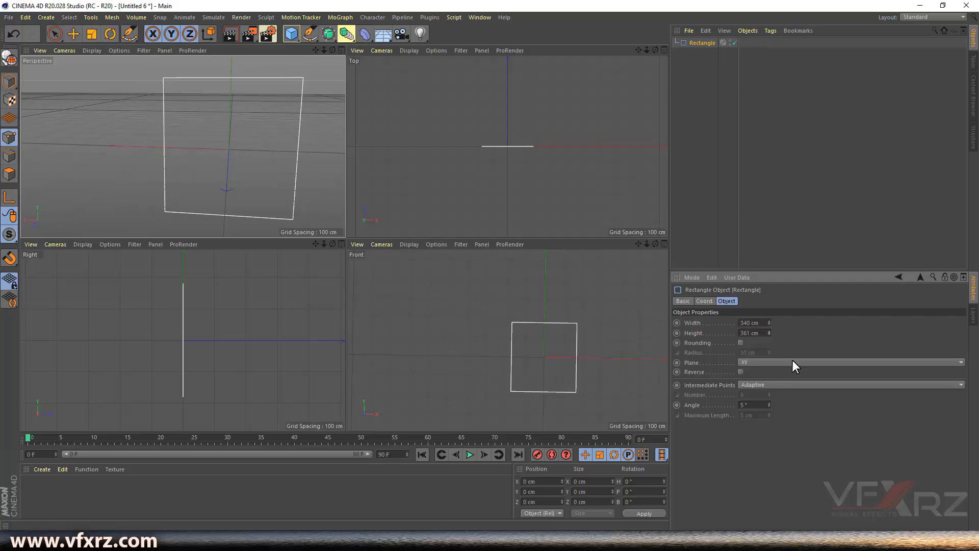
{"action": "left_click", "coordinate": [740, 342]}
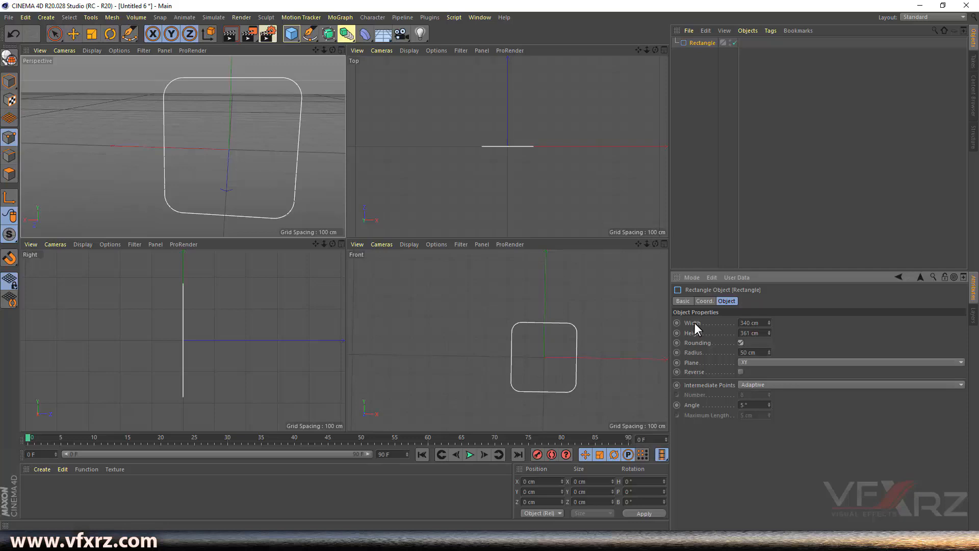
- Replace the Rectangle with a Star spline of 69 cm inner radius, 158 cm outer radius, 100% twist, and 6 points
{"action": "key", "text": "Delete"}
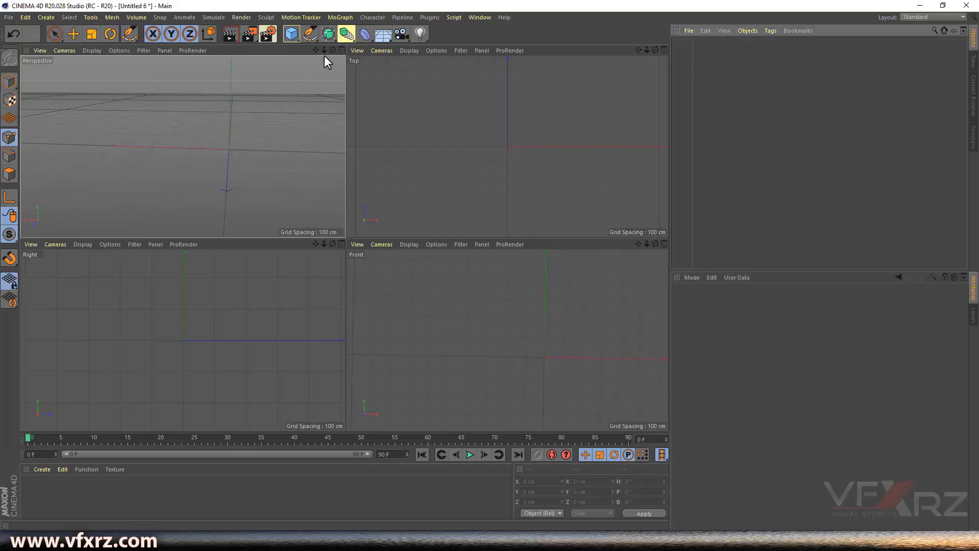
{"action": "left_click", "coordinate": [310, 34]}
{"action": "left_click", "coordinate": [501, 47]}
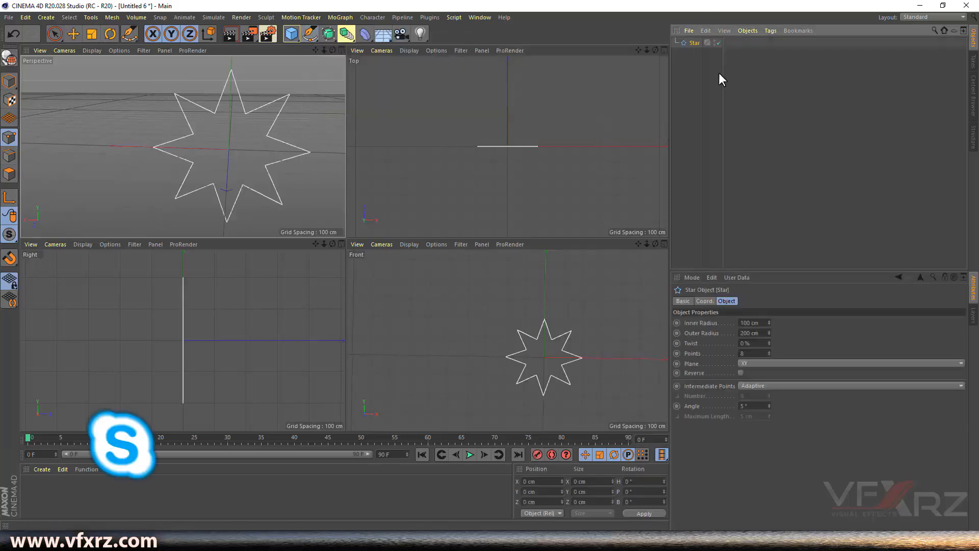
{"action": "left_click_drag", "start_coordinate": [769, 323], "coordinate": [769, 351]}
{"action": "left_click", "coordinate": [769, 355]}
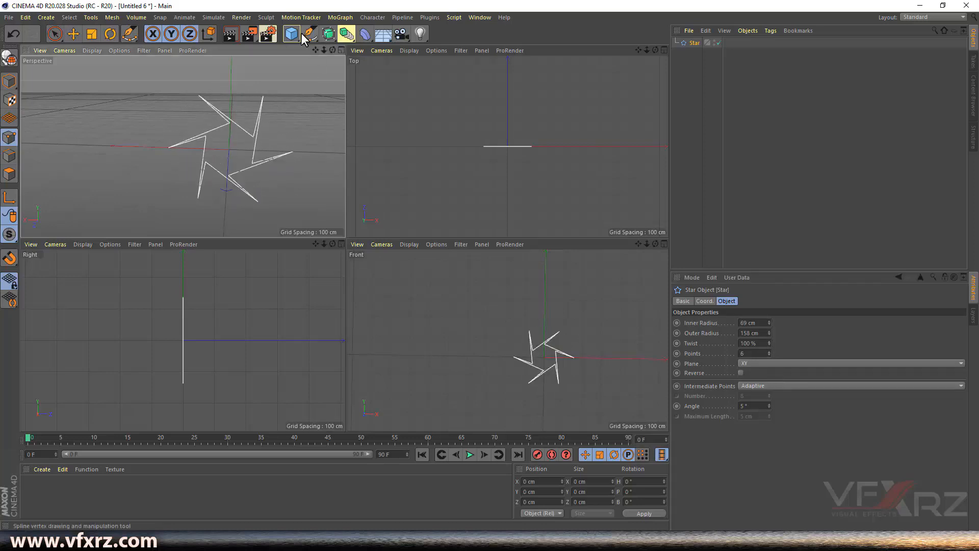
- Delete the Star and add a Text spline, viewed from its readable side in perspective
{"action": "key", "text": "Delete"}
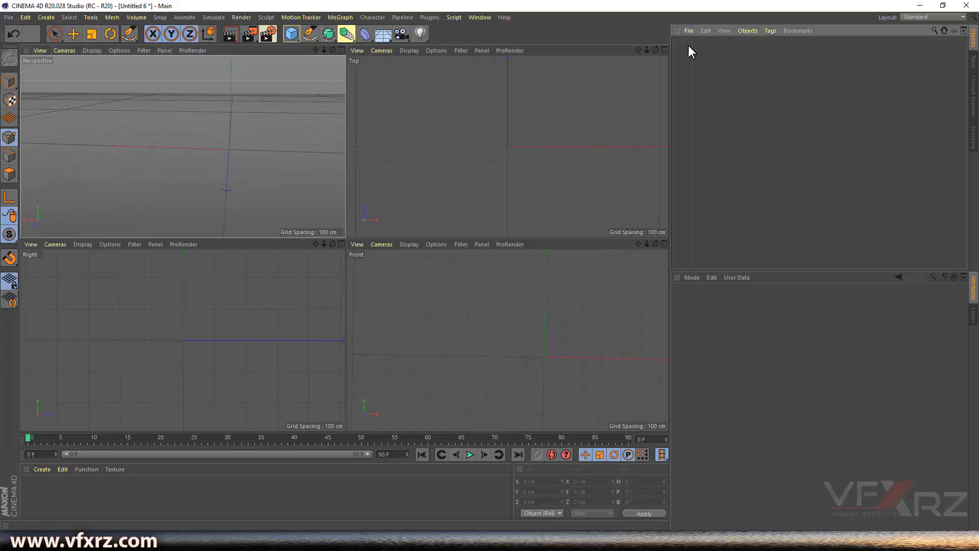
{"action": "left_click", "coordinate": [309, 36]}
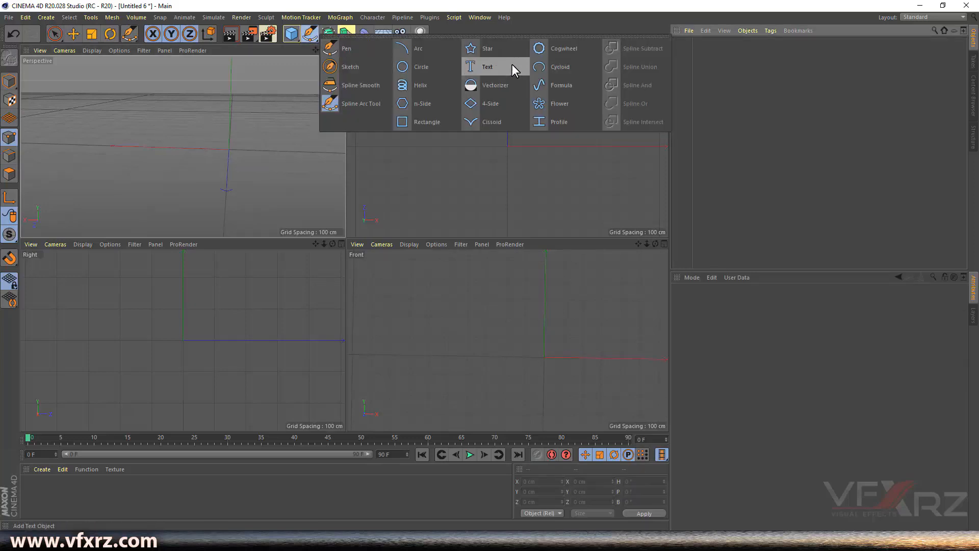
{"action": "left_click", "coordinate": [516, 65]}
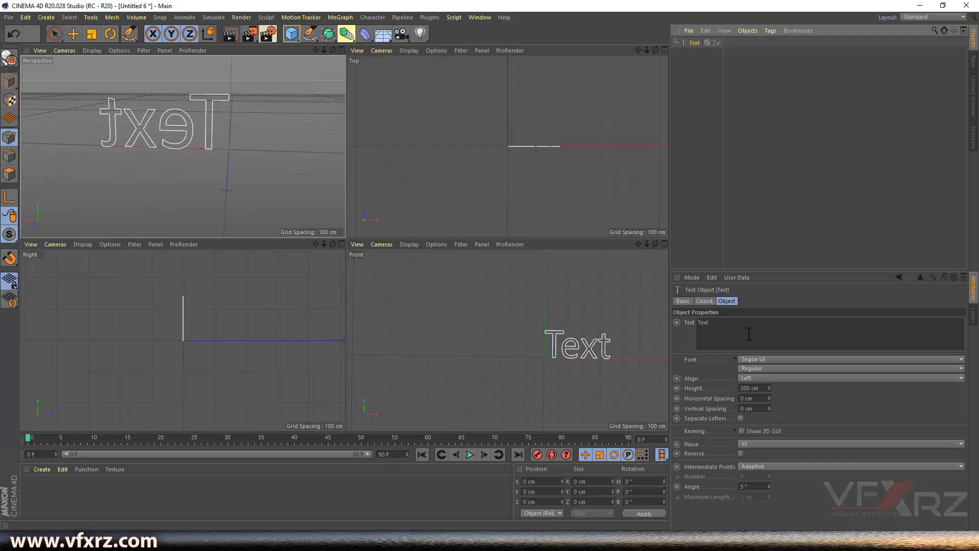
{"action": "left_click_drag", "start_coordinate": [333, 49], "coordinate": [449, 73]}
- Change the Text spline's wording to "Welcome" and set its font to Ravie
{"action": "double_click", "coordinate": [712, 322]}
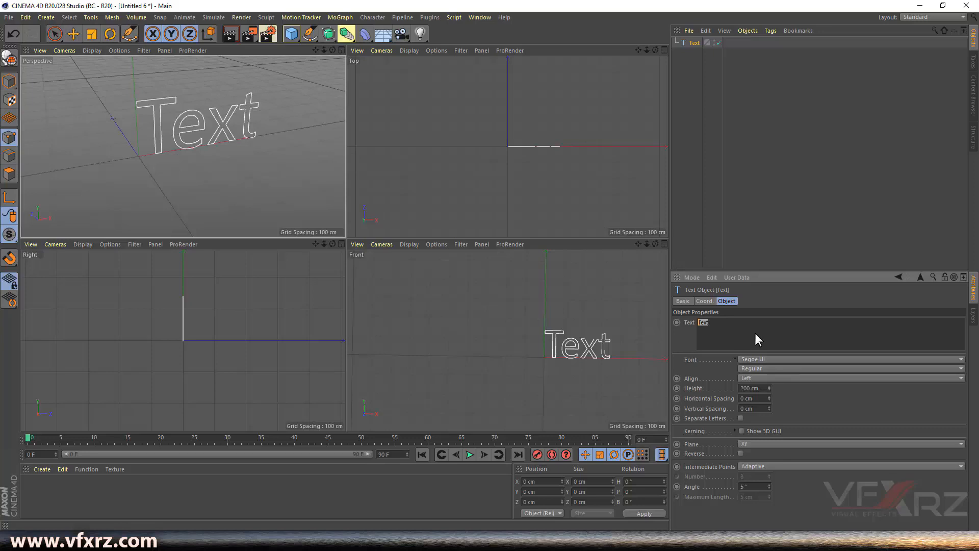
{"action": "type", "text": "Welcome"}
{"action": "left_click", "coordinate": [754, 294]}
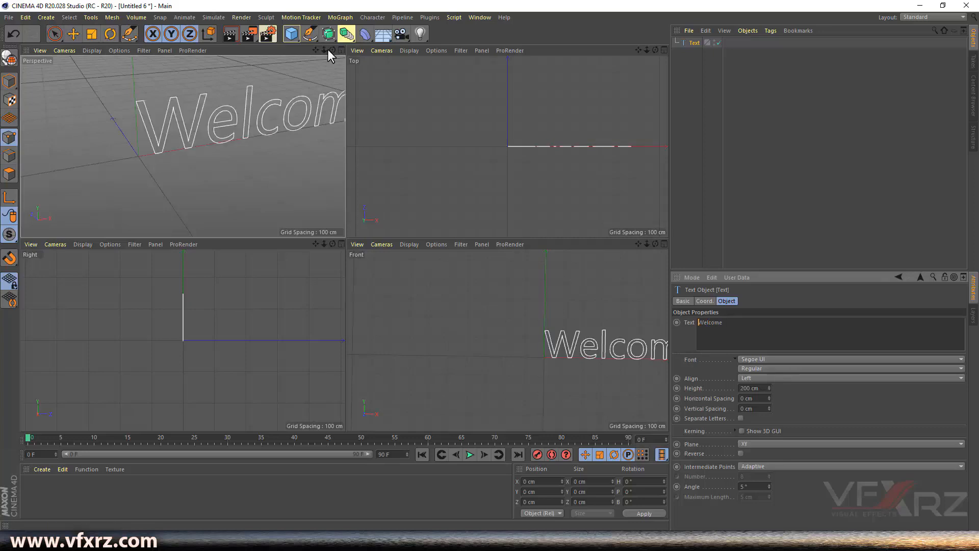
{"action": "left_click", "coordinate": [341, 50]}
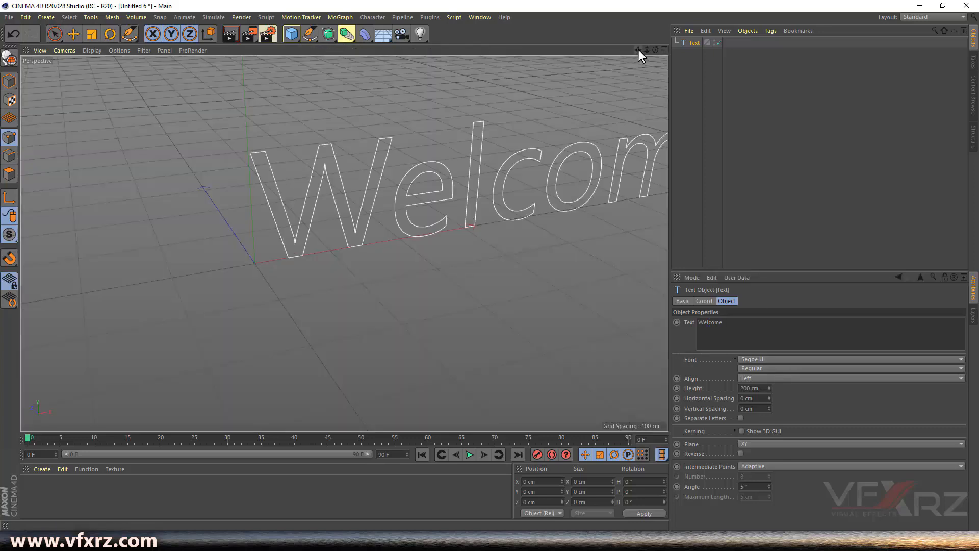
{"action": "left_click_drag", "start_coordinate": [640, 50], "coordinate": [343, 240]}
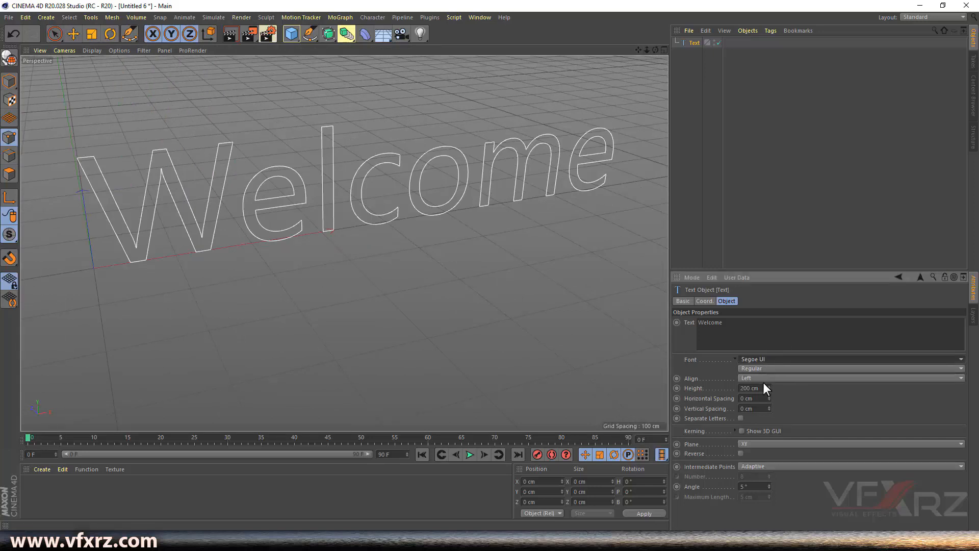
{"action": "left_click", "coordinate": [785, 359]}
{"action": "left_click", "coordinate": [795, 221]}
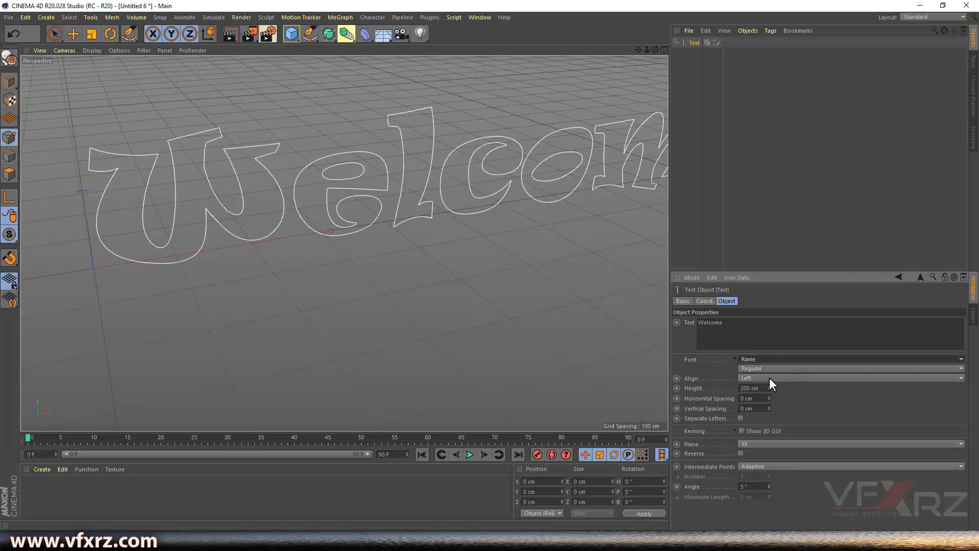
- Set the Text spline's height to 126 cm, horizontal spacing to 11 cm and vertical spacing to 17 cm
{"action": "mouse_move", "coordinate": [770, 387]}
{"action": "left_mouse_down"}
{"action": "mouse_move", "coordinate": [769, 425]}
{"action": "mouse_move", "coordinate": [768, 357]}
{"action": "mouse_move", "coordinate": [769, 401]}
{"action": "left_mouse_up"}
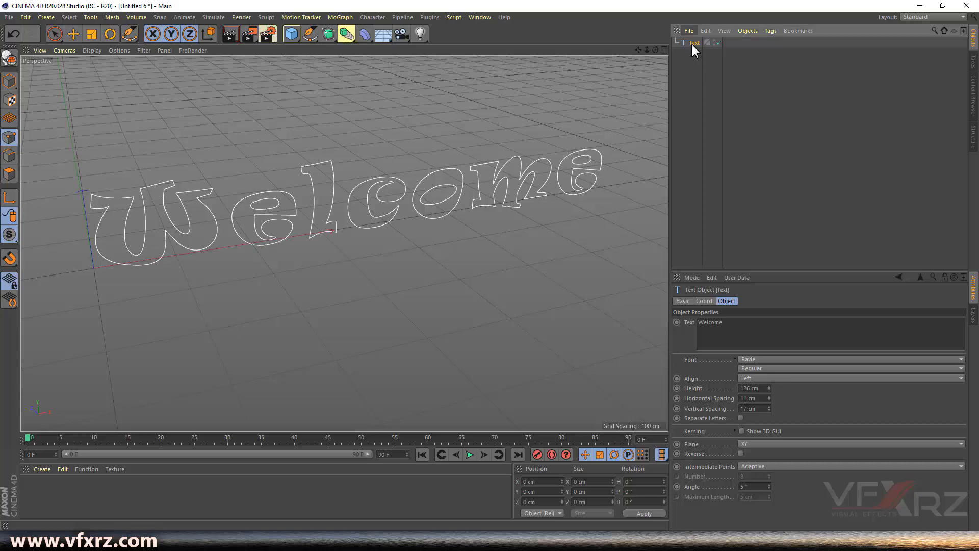
- Delete the Text spline and add a Vectorizer spline in its place
{"action": "key", "text": "Delete"}
{"action": "left_click", "coordinate": [309, 34]}
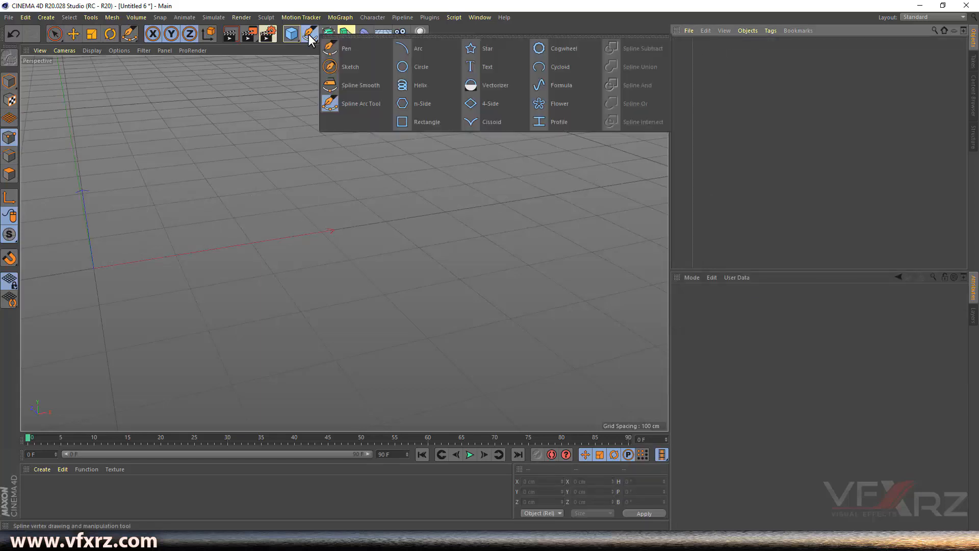
{"action": "left_click", "coordinate": [494, 87]}
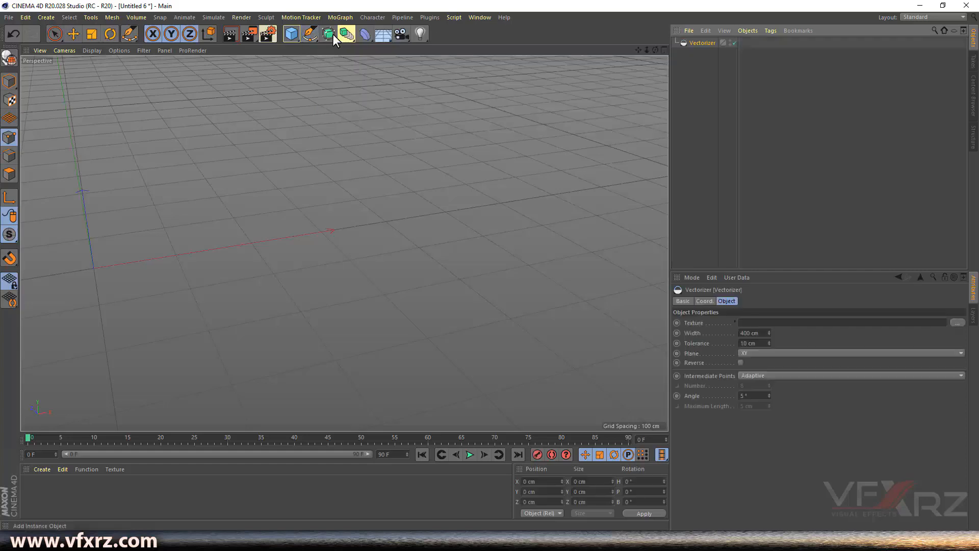
{"action": "left_click", "coordinate": [294, 34]}
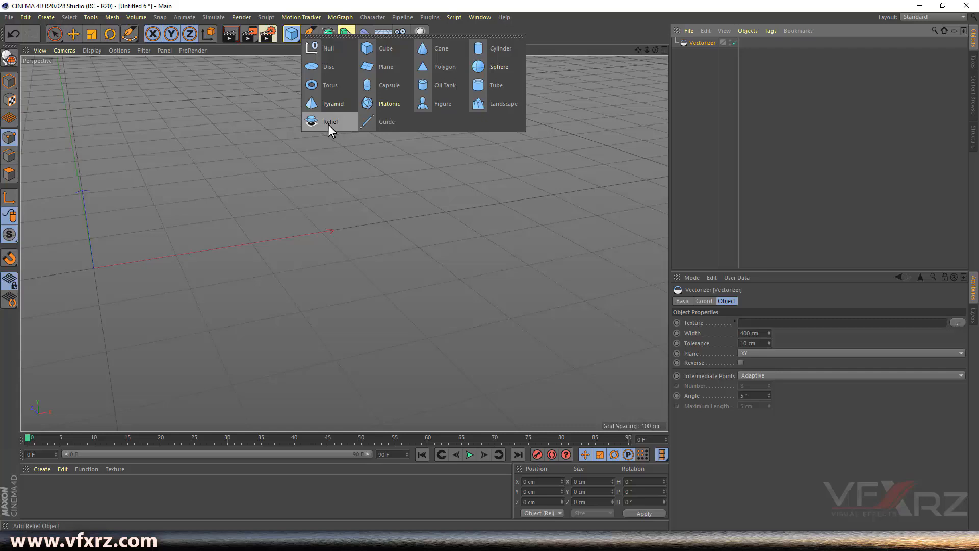
{"action": "left_click", "coordinate": [712, 45]}
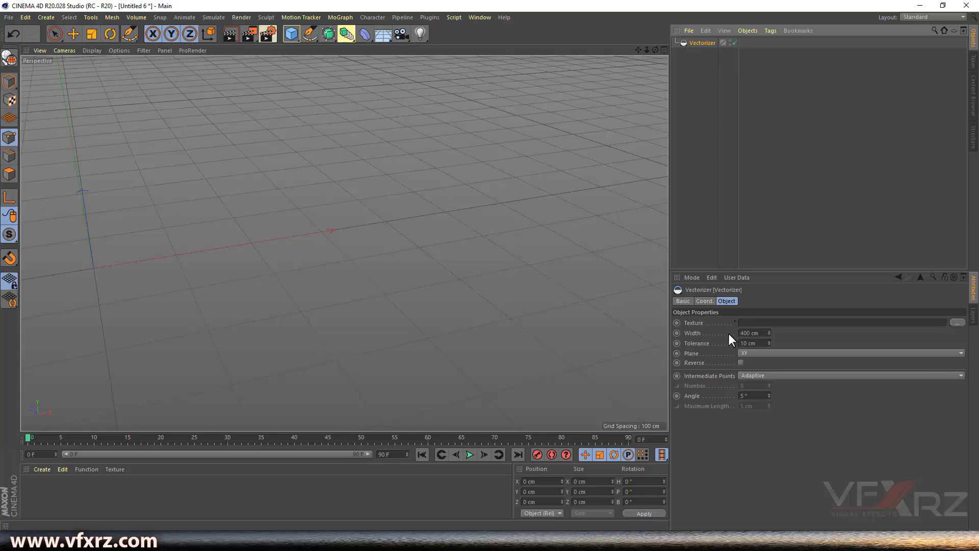
- Load Untitled-1.jpg from the Cinema 4D full tutorial folder as the Vectorizer's texture
{"action": "left_click", "coordinate": [958, 323]}
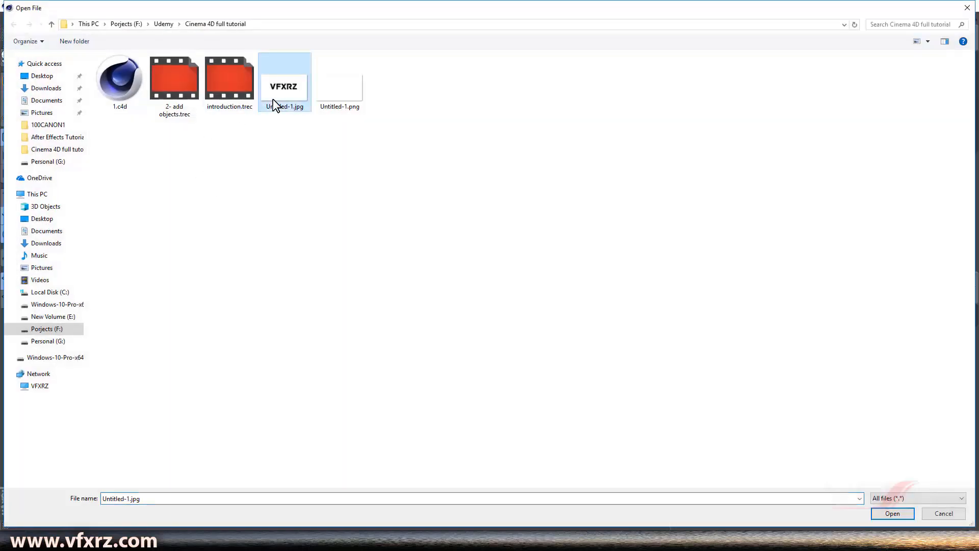
{"action": "double_click", "coordinate": [270, 102]}
{"action": "left_click", "coordinate": [502, 304]}
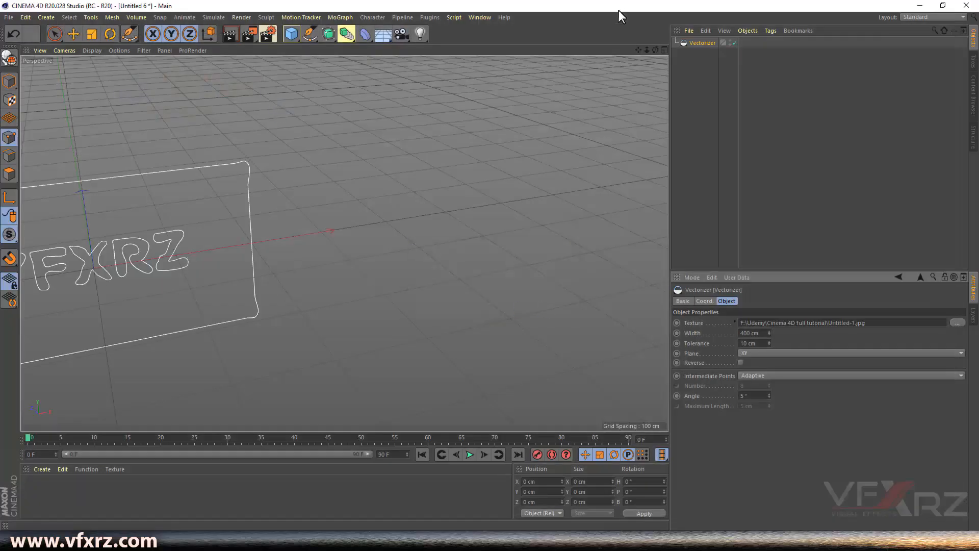
- Set the Vectorizer's width to 537 cm and its tolerance to 0 cm, viewing the traced outline from the front
{"action": "left_click_drag", "start_coordinate": [641, 46], "coordinate": [611, 88]}
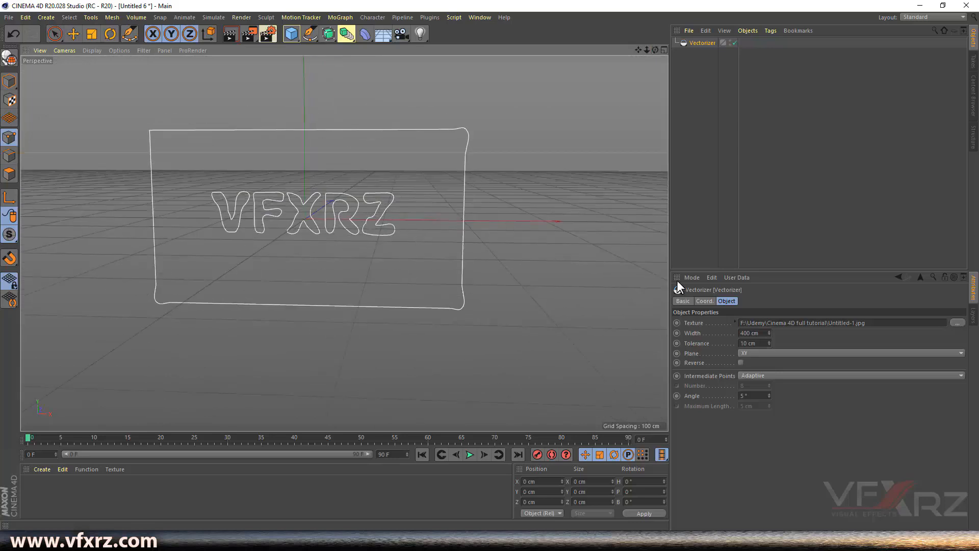
{"action": "left_click_drag", "start_coordinate": [769, 333], "coordinate": [769, 286]}
{"action": "mouse_move", "coordinate": [769, 345]}
{"action": "left_mouse_down"}
{"action": "mouse_move", "coordinate": [769, 305]}
{"action": "mouse_move", "coordinate": [770, 363]}
{"action": "mouse_move", "coordinate": [777, 327]}
{"action": "mouse_move", "coordinate": [769, 351]}
{"action": "left_mouse_up"}
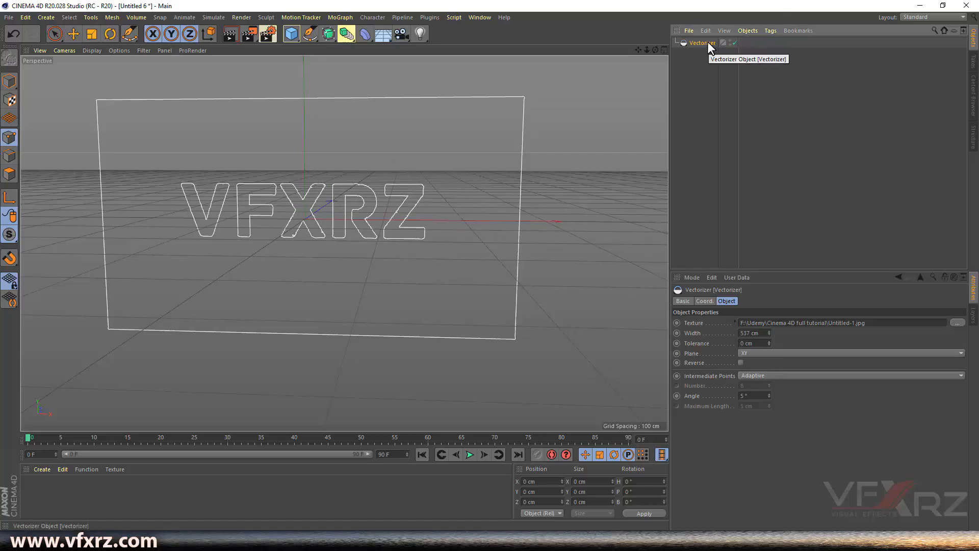
- Delete the Vectorizer and add a 4-Side spline
{"action": "key", "text": "Delete"}
{"action": "left_click", "coordinate": [305, 35]}
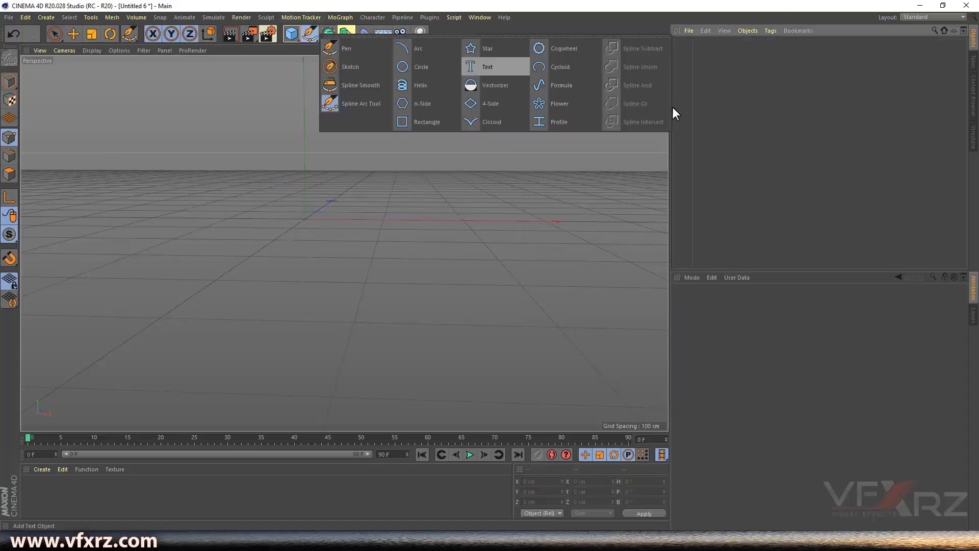
{"action": "left_click", "coordinate": [510, 108]}
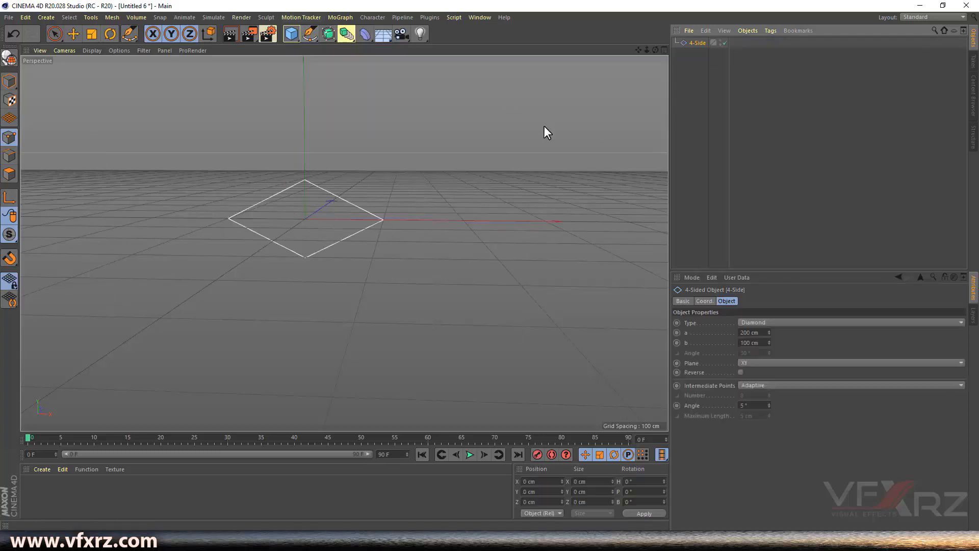
- Try the Kite type on the 4-Side spline, set it to Trapezium, and adjust its dimensions
{"action": "left_click", "coordinate": [779, 322]}
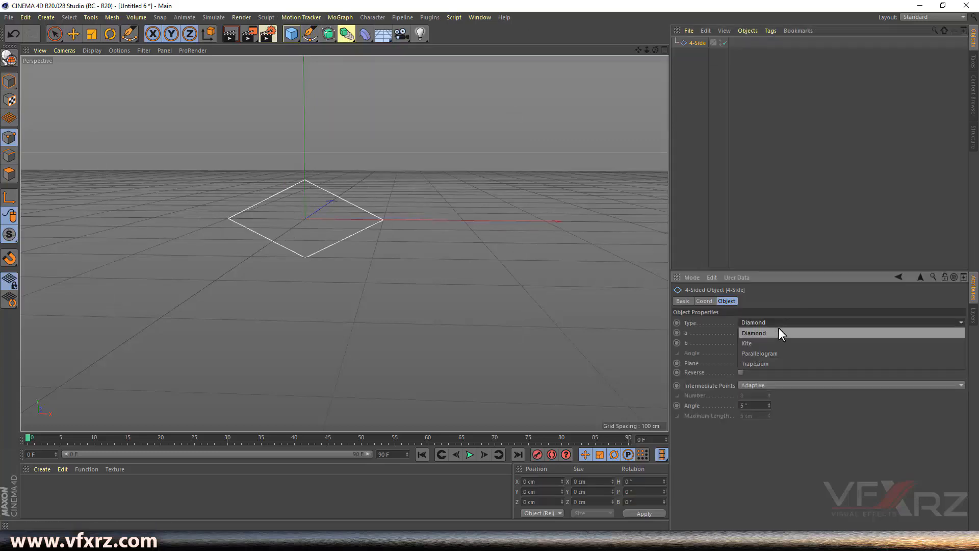
{"action": "left_click", "coordinate": [749, 343]}
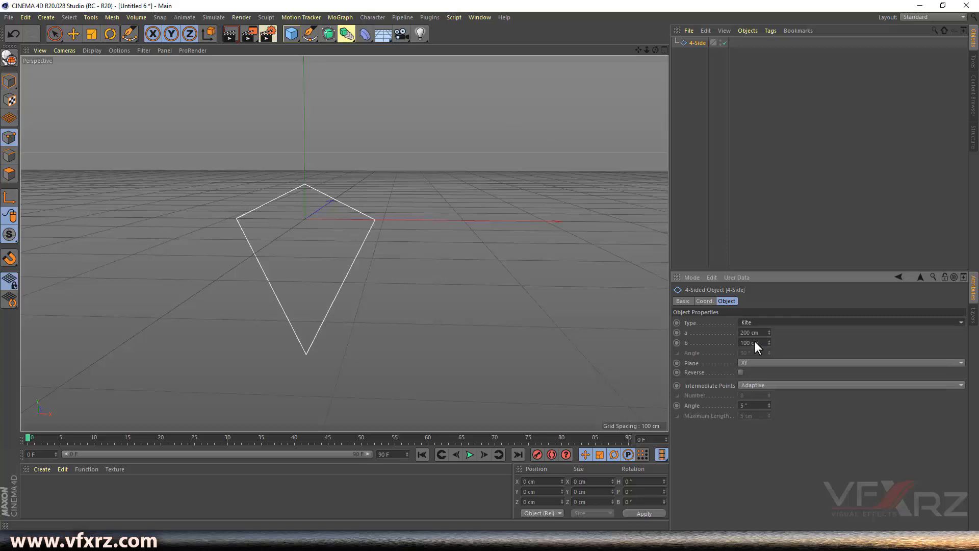
{"action": "left_click", "coordinate": [786, 322]}
{"action": "left_click", "coordinate": [775, 361]}
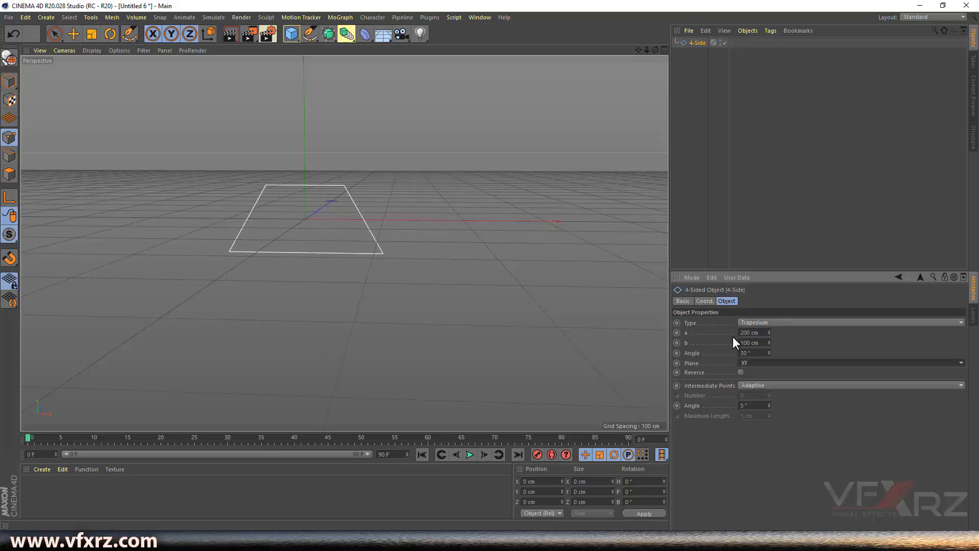
{"action": "mouse_move", "coordinate": [769, 332]}
{"action": "left_mouse_down"}
{"action": "mouse_move", "coordinate": [793, 332]}
{"action": "mouse_move", "coordinate": [768, 339]}
{"action": "mouse_move", "coordinate": [781, 342]}
{"action": "left_mouse_up"}
- Replace the 4-Side with a Cissoid spline of type Lemniscate and adjust its width
{"action": "key", "text": "Delete"}
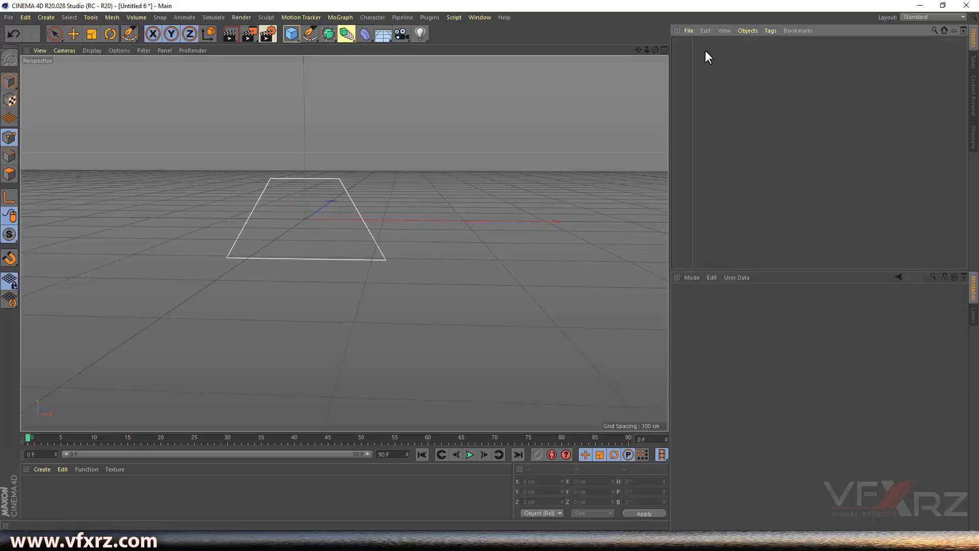
{"action": "left_click", "coordinate": [310, 34]}
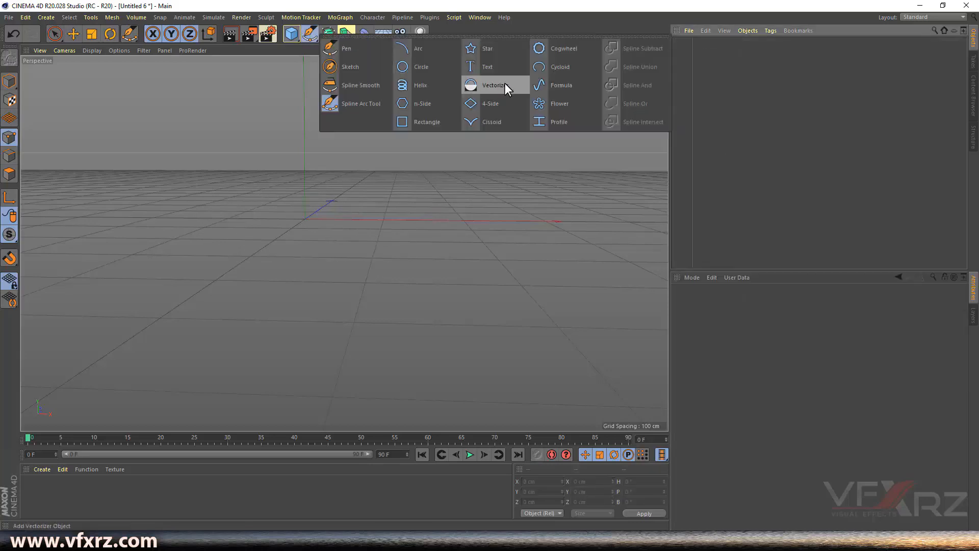
{"action": "left_click", "coordinate": [497, 120]}
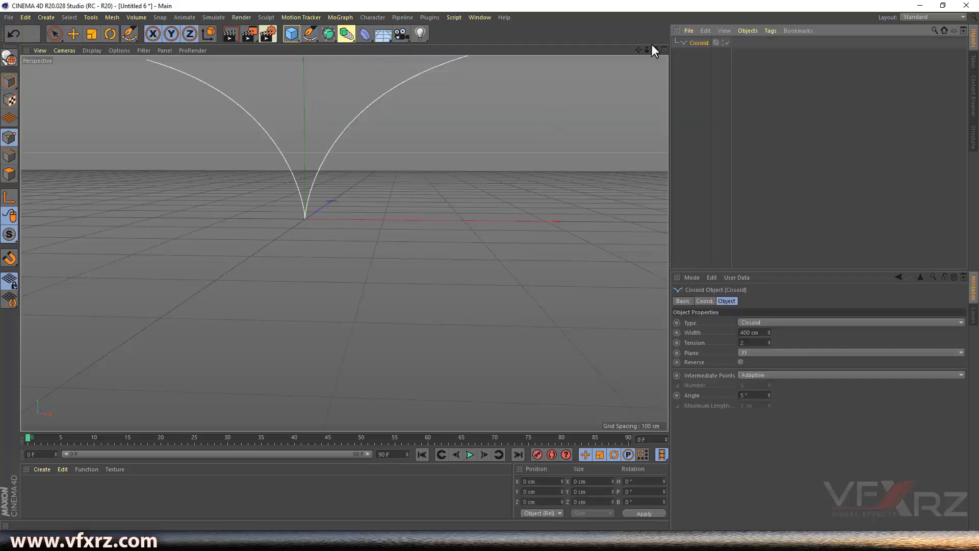
{"action": "scroll", "coordinate": [343, 240], "scroll_direction": "down", "scroll_amount": 3}
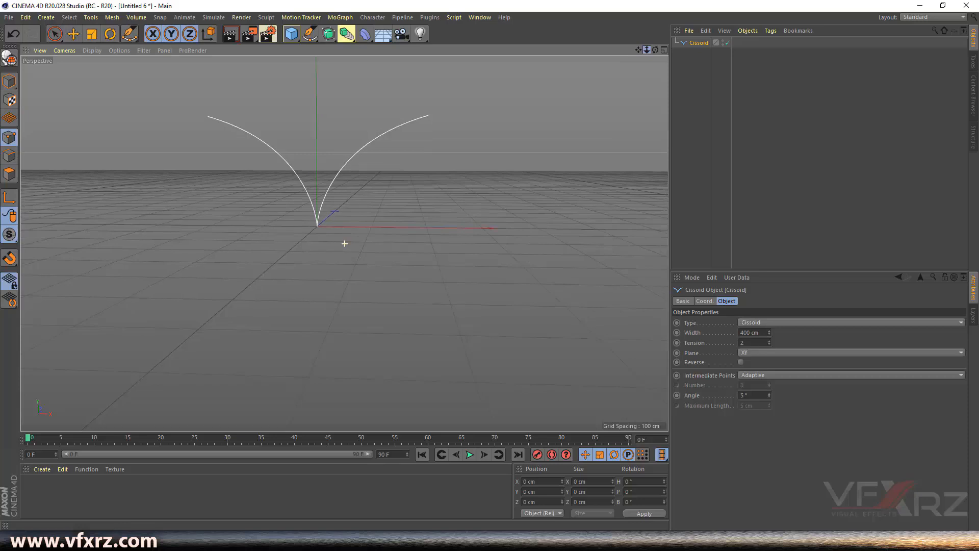
{"action": "left_click", "coordinate": [767, 327]}
{"action": "left_click", "coordinate": [767, 346]}
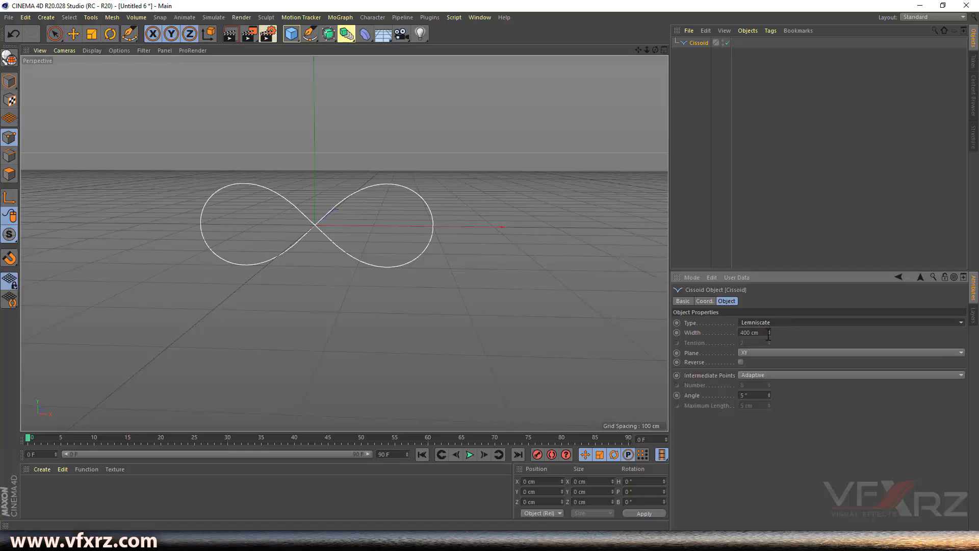
{"action": "left_click_drag", "start_coordinate": [768, 331], "coordinate": [745, 331]}
- Replace the Cissoid with a Cogwheel spline in Legacy Mode and adjust its number of teeth
{"action": "left_click", "coordinate": [694, 51]}
{"action": "left_click", "coordinate": [699, 43]}
{"action": "key", "text": "Delete"}
{"action": "left_click", "coordinate": [309, 34]}
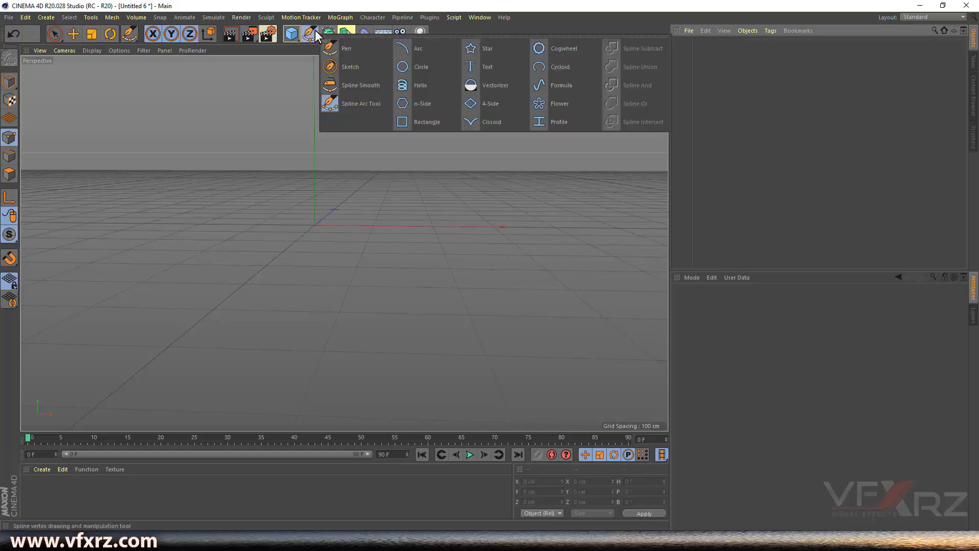
{"action": "left_click", "coordinate": [583, 50]}
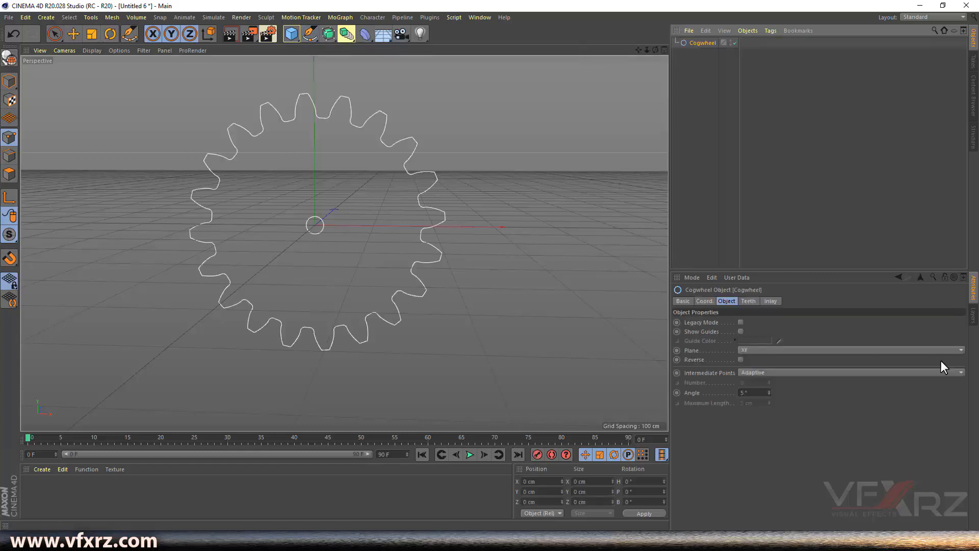
{"action": "left_click", "coordinate": [740, 322]}
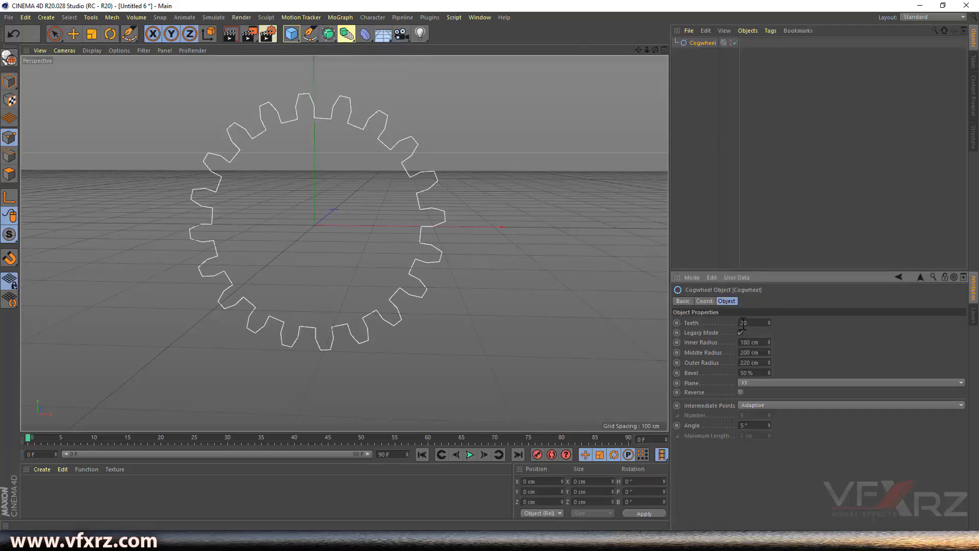
{"action": "left_click", "coordinate": [740, 332]}
{"action": "left_click", "coordinate": [740, 322]}
{"action": "left_click_drag", "start_coordinate": [769, 323], "coordinate": [768, 348]}
- Replace the Cogwheel with a Formula spline and set its Y(t) formula to 100.0*cos(t*PI)
{"action": "key", "text": "Delete"}
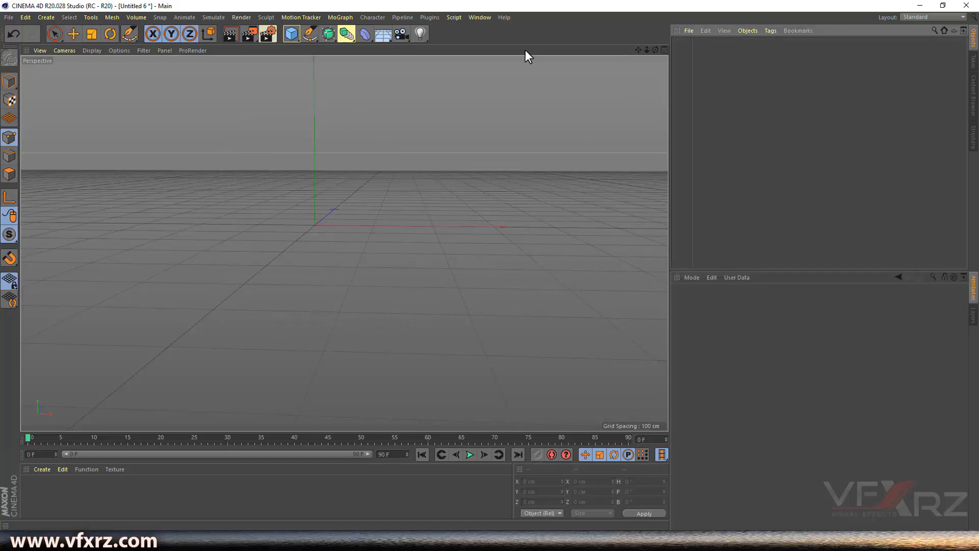
{"action": "left_click", "coordinate": [310, 35]}
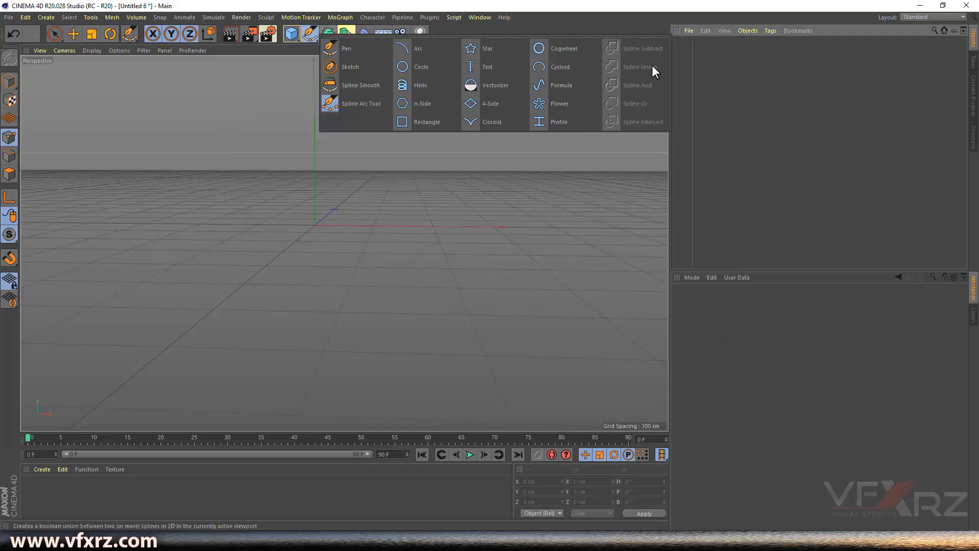
{"action": "left_click", "coordinate": [567, 93]}
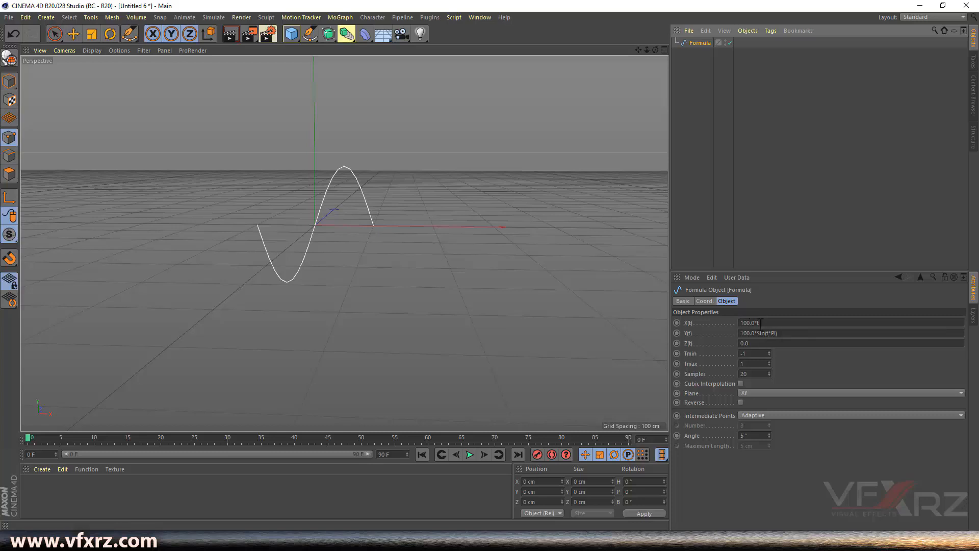
{"action": "double_click", "coordinate": [762, 334]}
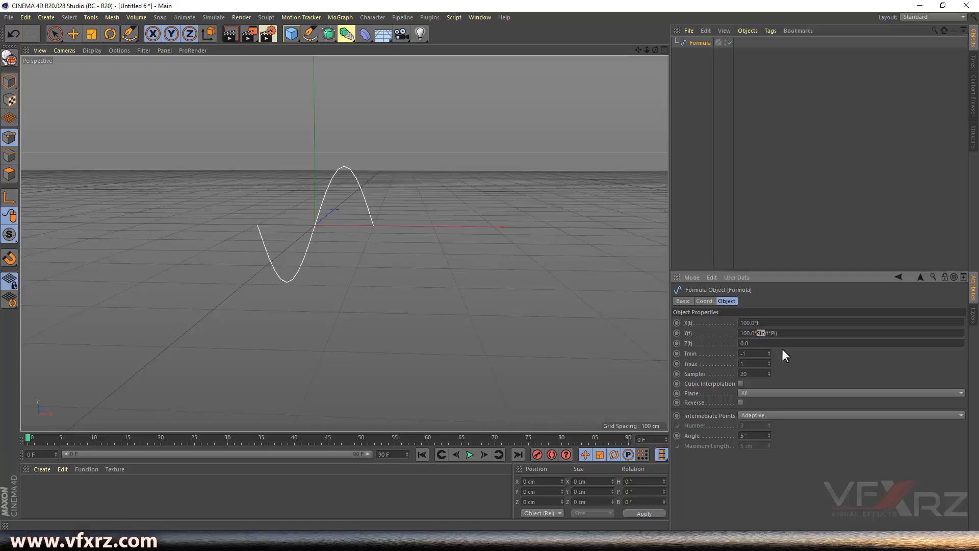
{"action": "type", "text": "cos"}
{"action": "key", "text": "Return"}
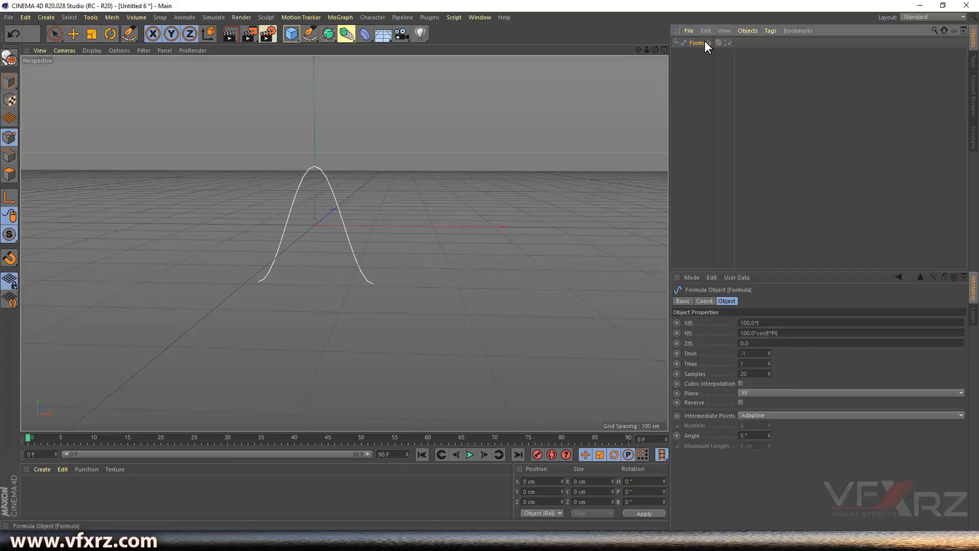
- Replace the Formula spline with a Flower spline of 128 cm inner radius, 219 cm outer radius and 13 petals
{"action": "key", "text": "Delete"}
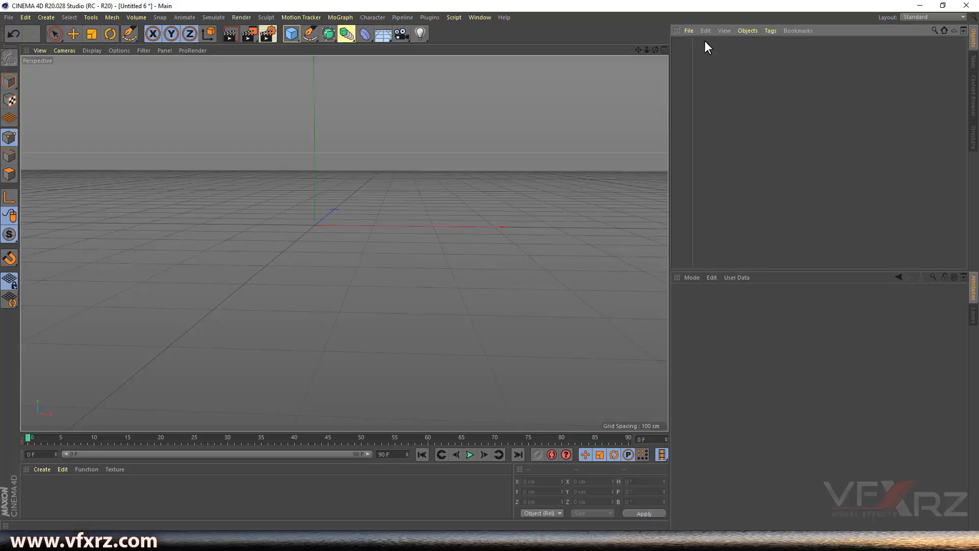
{"action": "left_click", "coordinate": [314, 33]}
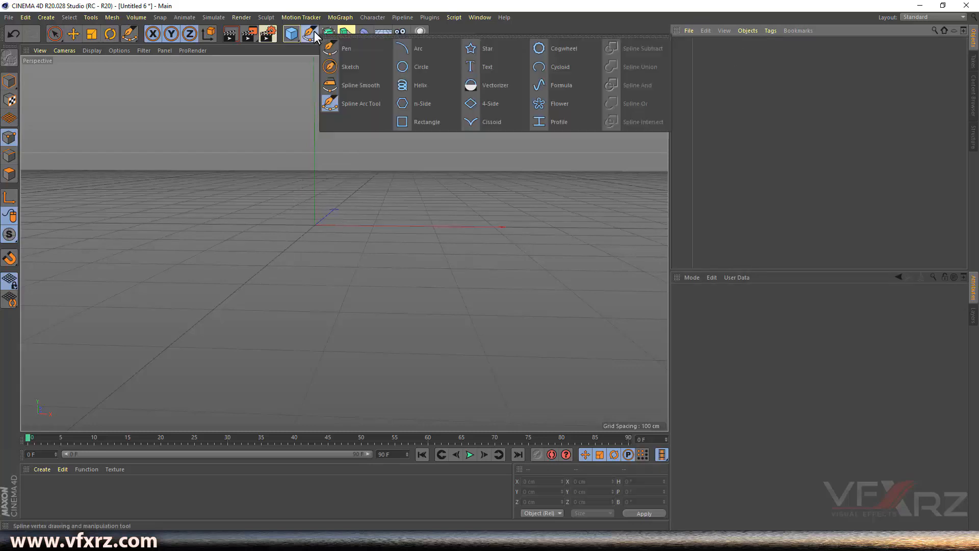
{"action": "left_click", "coordinate": [559, 104]}
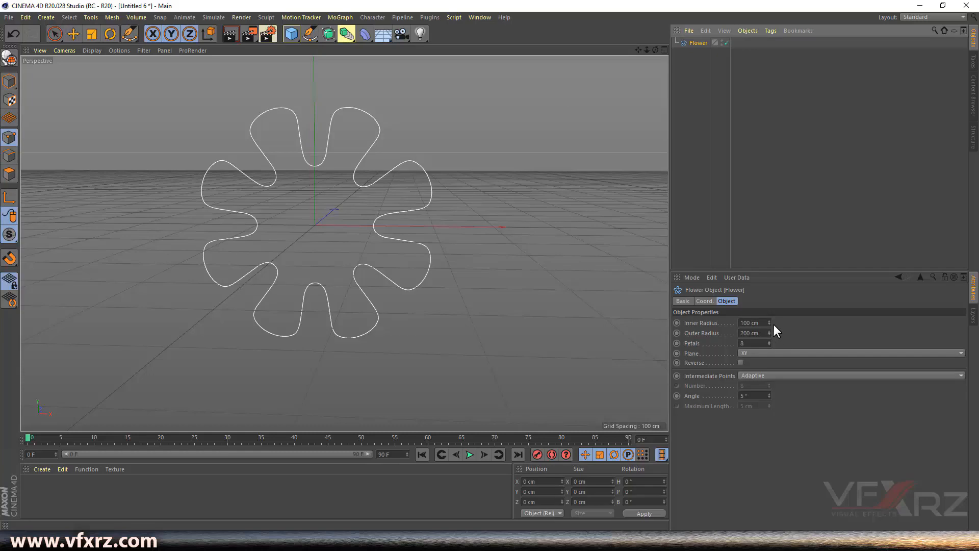
{"action": "mouse_move", "coordinate": [769, 322]}
{"action": "left_mouse_down"}
{"action": "mouse_move", "coordinate": [769, 294]}
{"action": "mouse_move", "coordinate": [768, 345]}
{"action": "mouse_move", "coordinate": [769, 337]}
{"action": "left_mouse_up"}
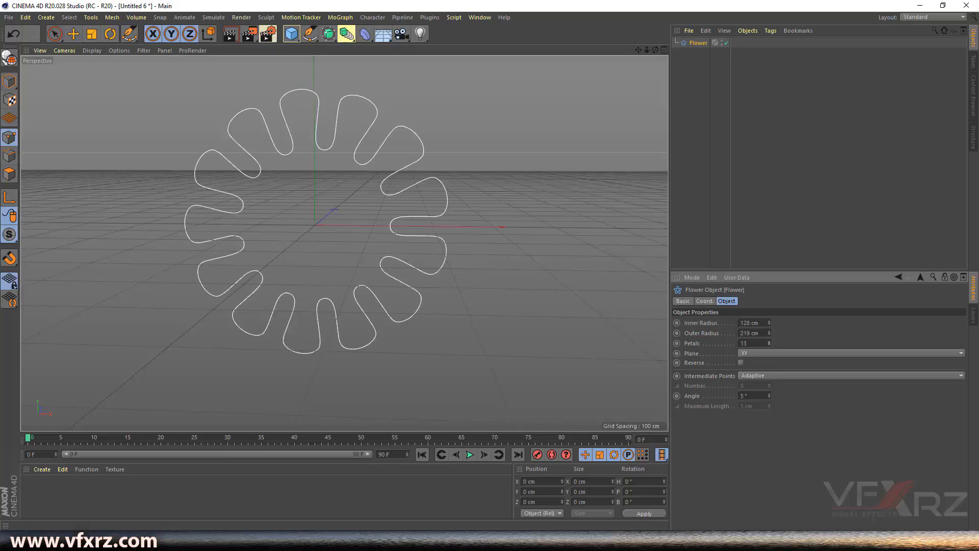
- Try the XZ plane for the Flower spline, and return it to the XY plane
{"action": "left_click", "coordinate": [761, 355]}
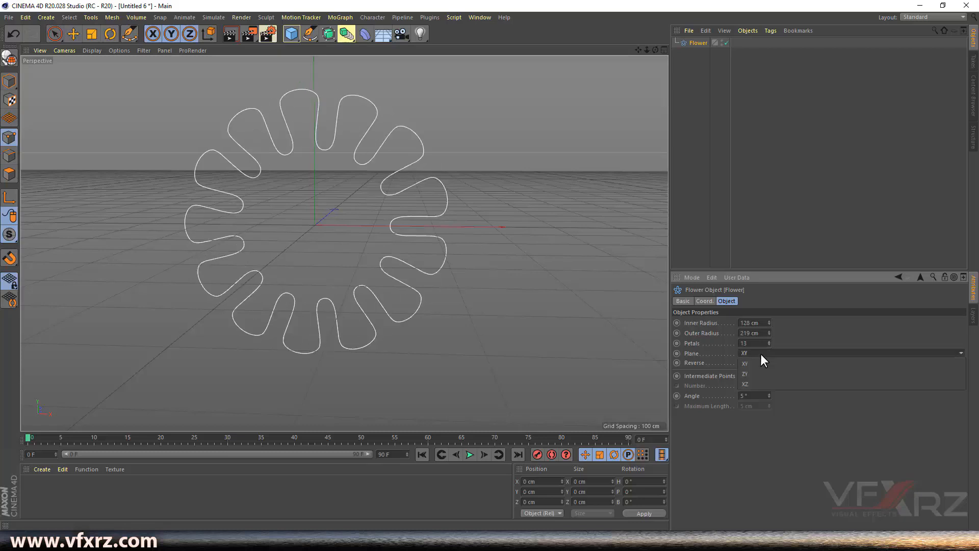
{"action": "left_click", "coordinate": [760, 381]}
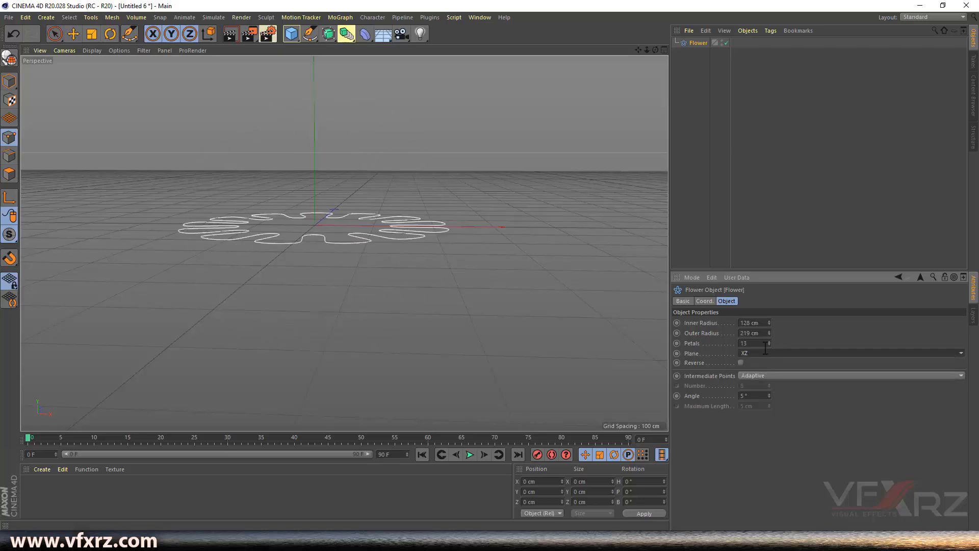
{"action": "left_click", "coordinate": [764, 356]}
{"action": "left_click", "coordinate": [763, 360]}
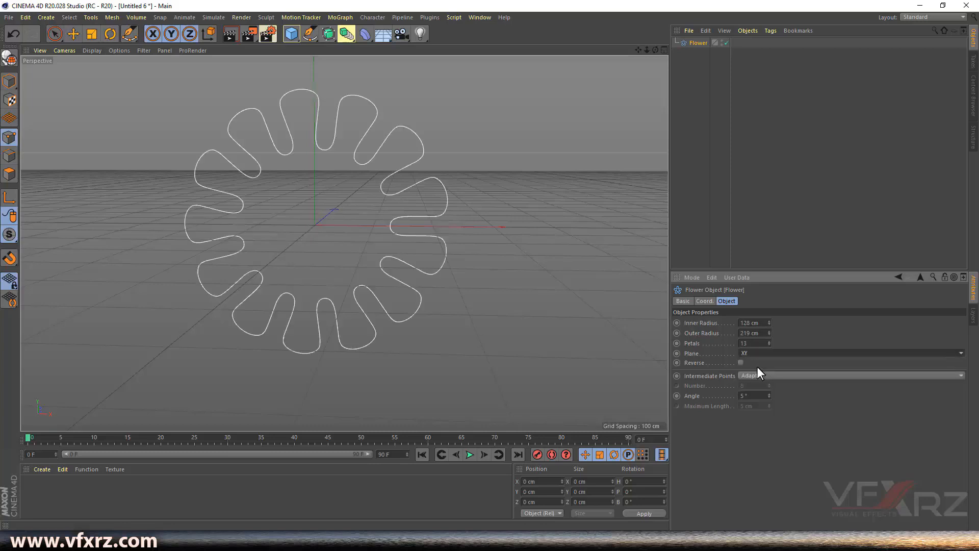
- Replace the Flower spline with a Profile spline
{"action": "left_click", "coordinate": [691, 40]}
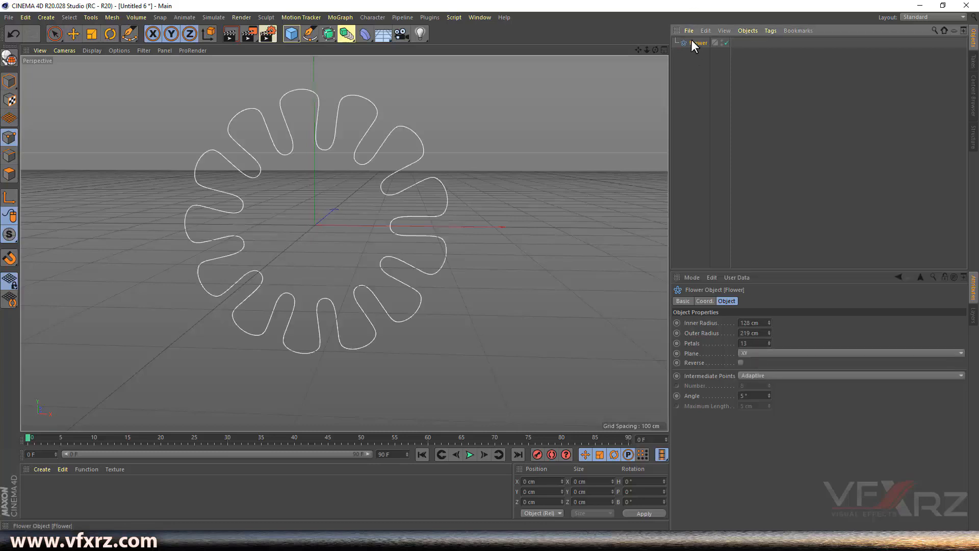
{"action": "key", "text": "Delete"}
{"action": "left_click", "coordinate": [314, 38]}
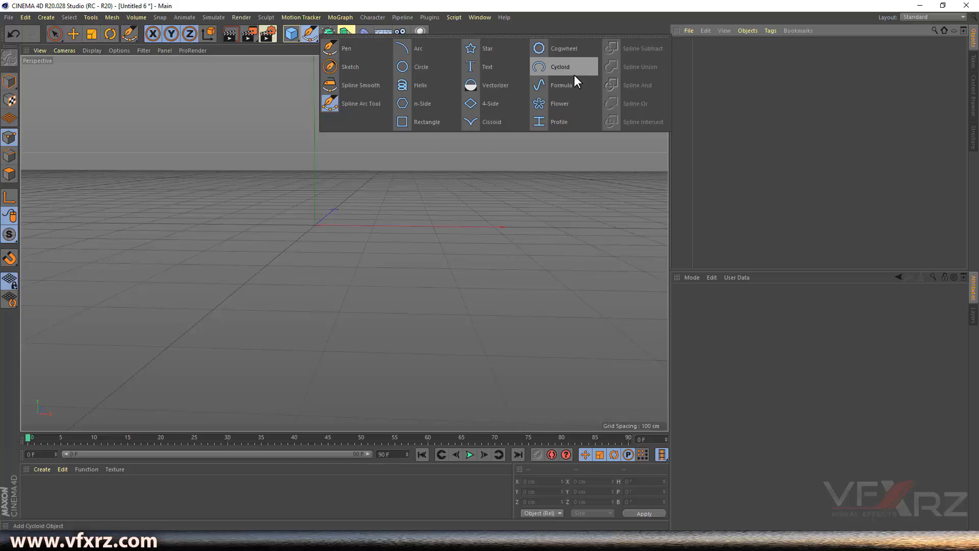
{"action": "left_click", "coordinate": [561, 124]}
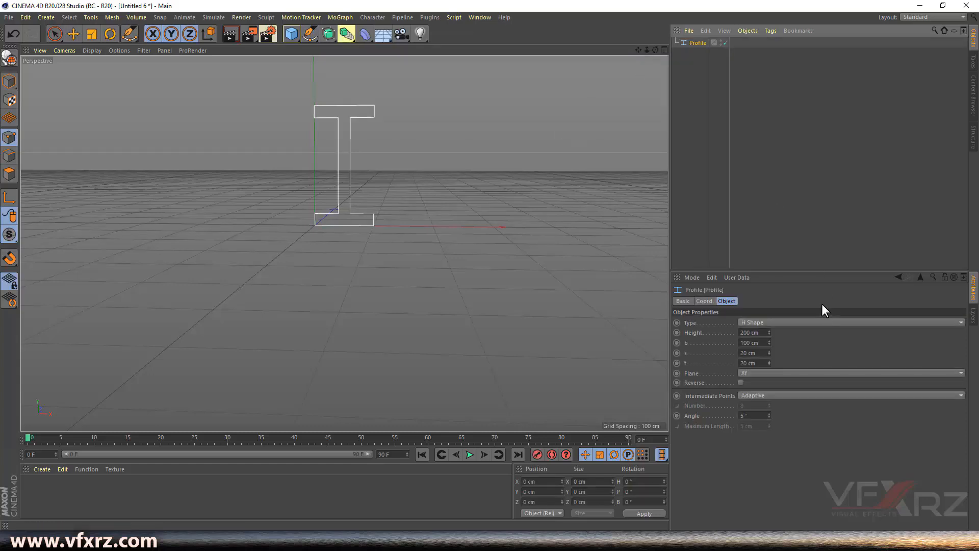
- Try the L and T shapes for the profile, and settle on a U Shape with height 126 cm, b 93 cm, s 25 cm and t 23 cm
{"action": "left_click", "coordinate": [818, 323]}
{"action": "left_click", "coordinate": [786, 345]}
{"action": "left_click", "coordinate": [795, 323]}
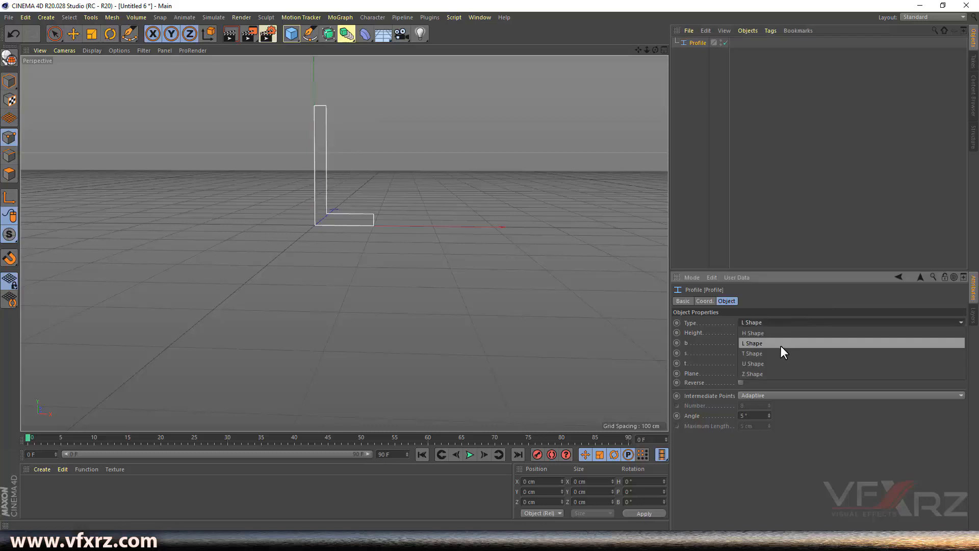
{"action": "left_click", "coordinate": [778, 351]}
{"action": "left_click", "coordinate": [788, 325]}
{"action": "left_click", "coordinate": [779, 361]}
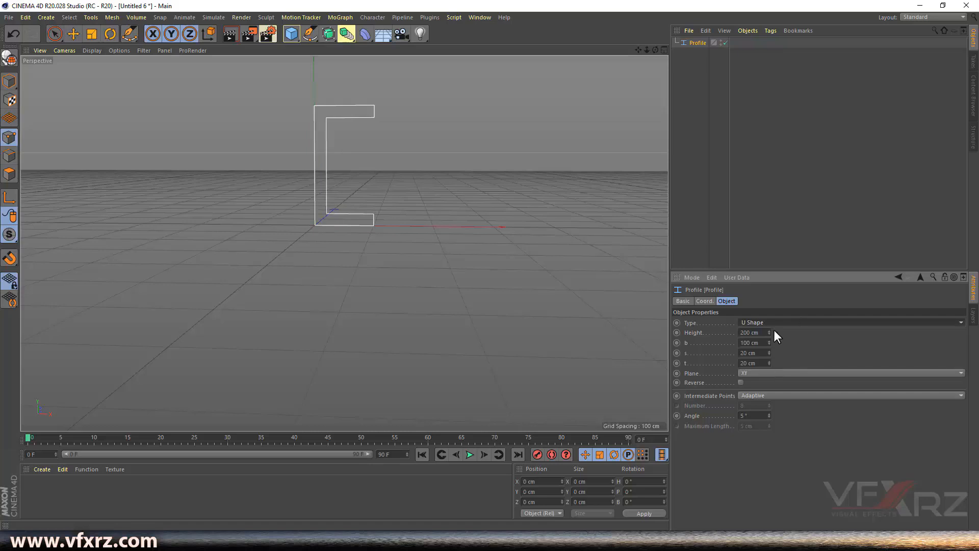
{"action": "left_click_drag", "start_coordinate": [769, 332], "coordinate": [769, 360]}
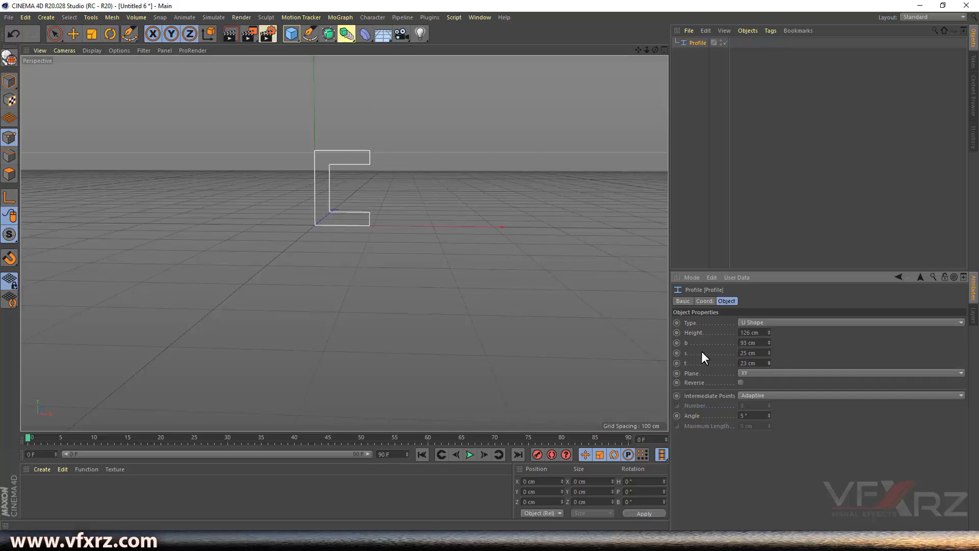
- Delete the Profile spline, and add a Circle spline and a Rectangle spline at the origin
{"action": "left_click", "coordinate": [692, 41]}
{"action": "key", "text": "Delete"}
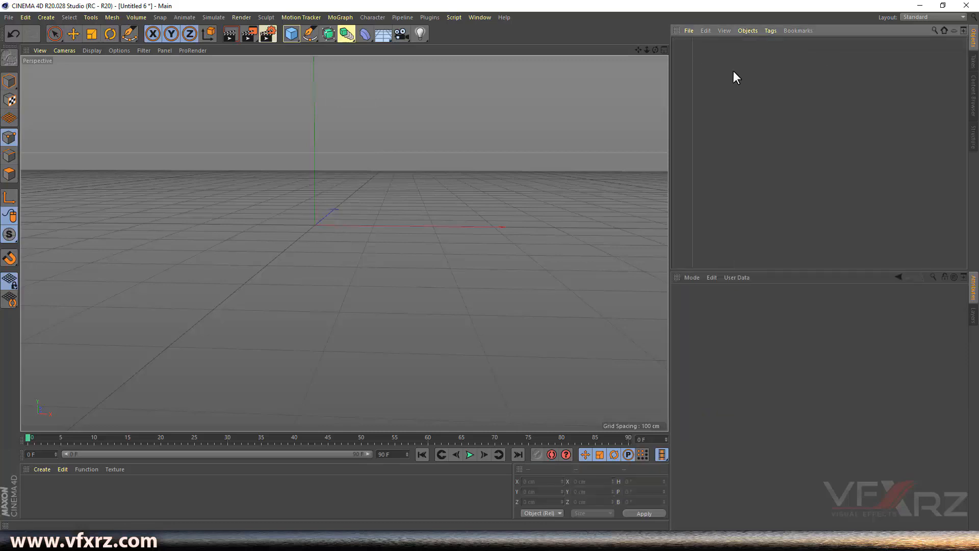
{"action": "left_click", "coordinate": [310, 34]}
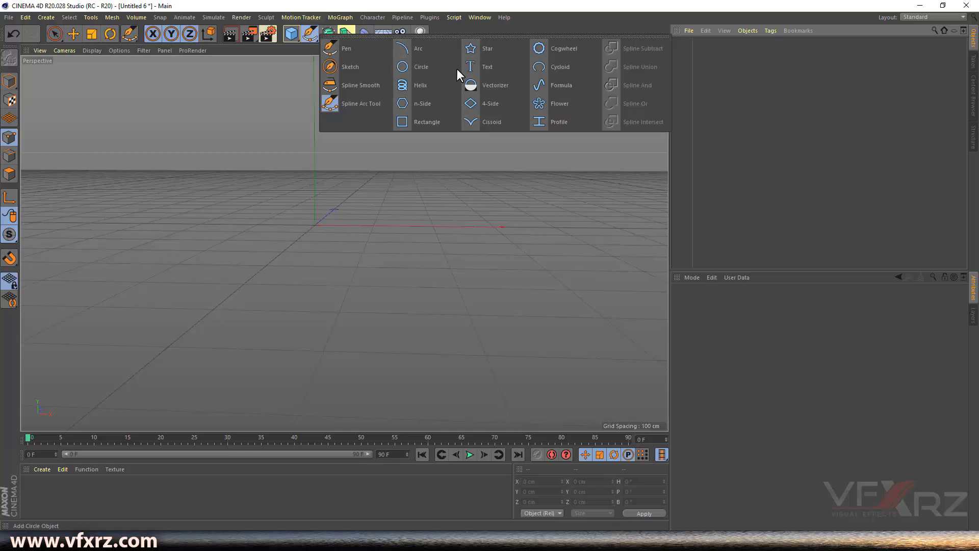
{"action": "left_click", "coordinate": [414, 69]}
{"action": "left_click", "coordinate": [291, 34]}
{"action": "left_click", "coordinate": [309, 33]}
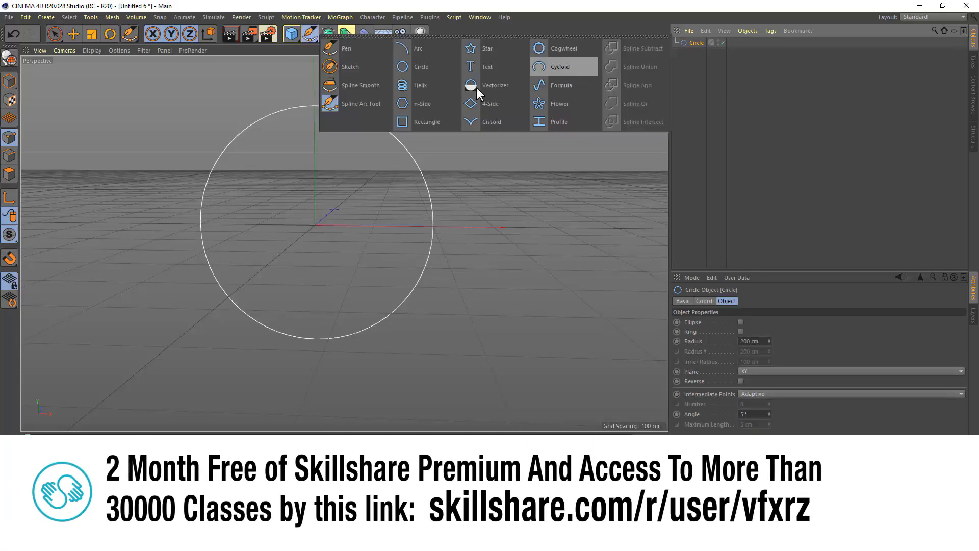
{"action": "left_click", "coordinate": [427, 123]}
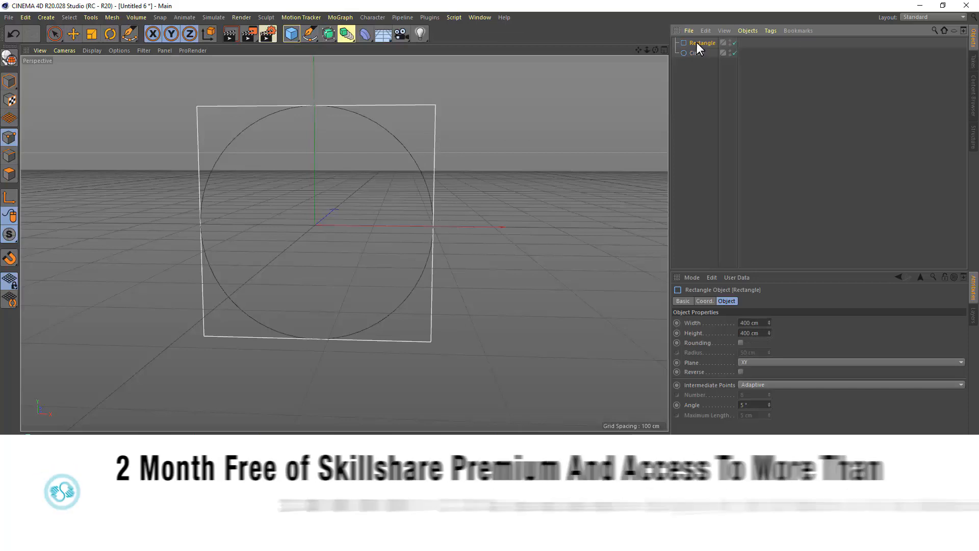
- Move the rectangle along X so it only partly overlaps the circle, and select both splines
{"action": "left_click", "coordinate": [74, 33]}
{"action": "left_click_drag", "start_coordinate": [414, 228], "coordinate": [577, 237]}
{"action": "left_click", "coordinate": [698, 53], "text": "ctrl"}
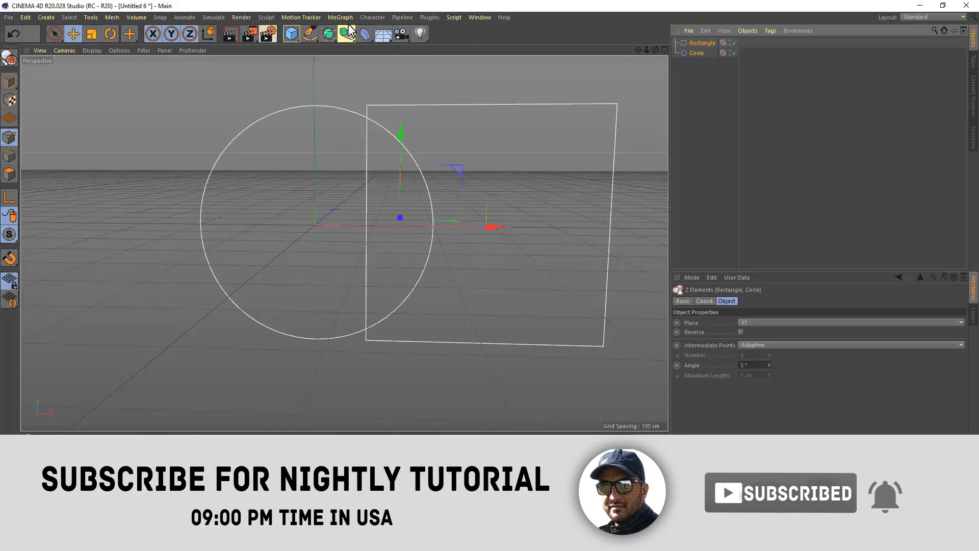
- Detach the palette of spline commands as a floating window and place it over the object list
{"action": "left_click", "coordinate": [310, 34]}
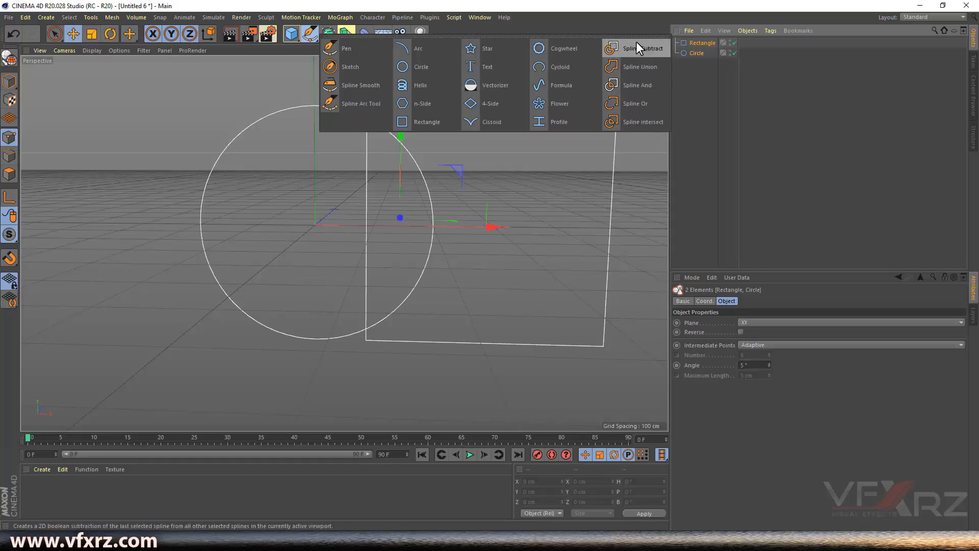
{"action": "left_click", "coordinate": [635, 35]}
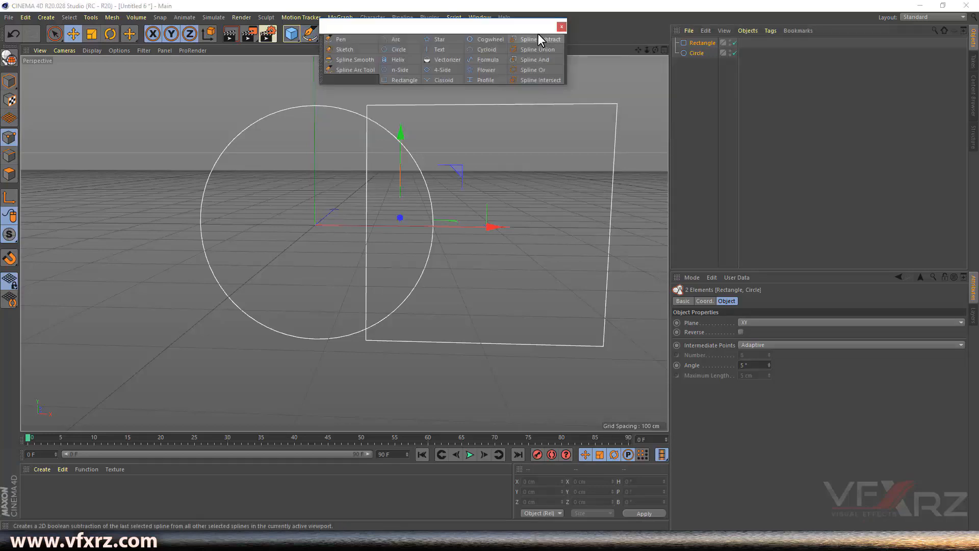
{"action": "left_click_drag", "start_coordinate": [529, 27], "coordinate": [864, 120]}
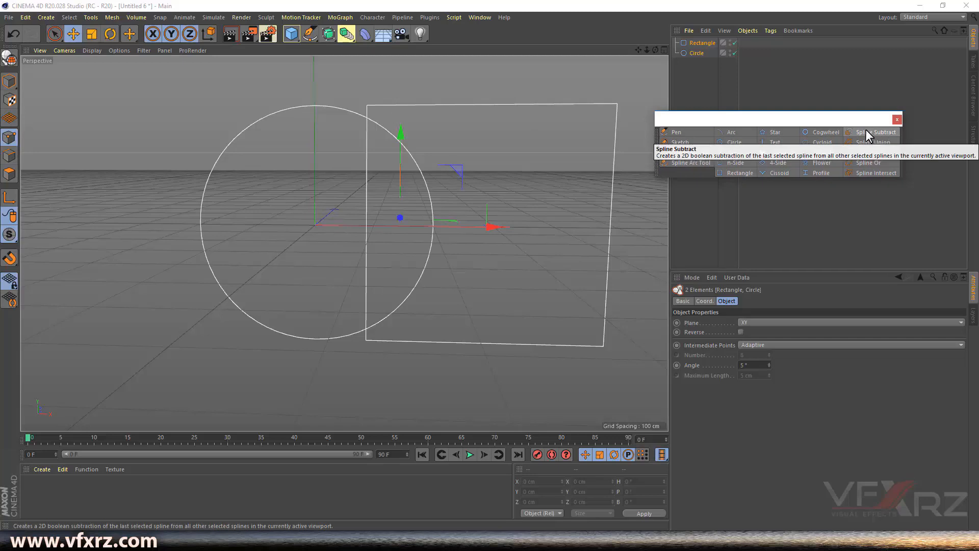
{"action": "left_click_drag", "start_coordinate": [856, 118], "coordinate": [863, 125]}
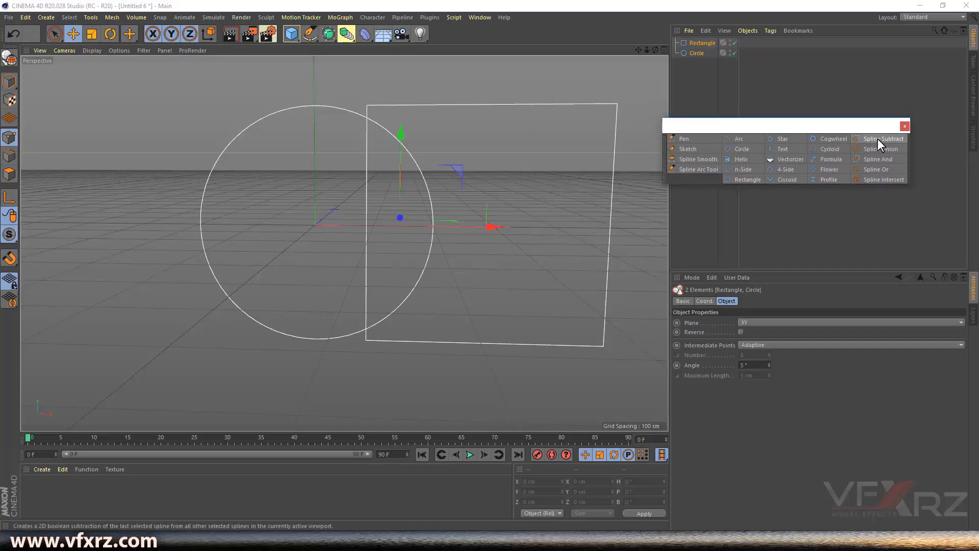
- Try Spline Subtract on the circle and rectangle twice, undoing it each time
{"action": "left_click", "coordinate": [877, 139]}
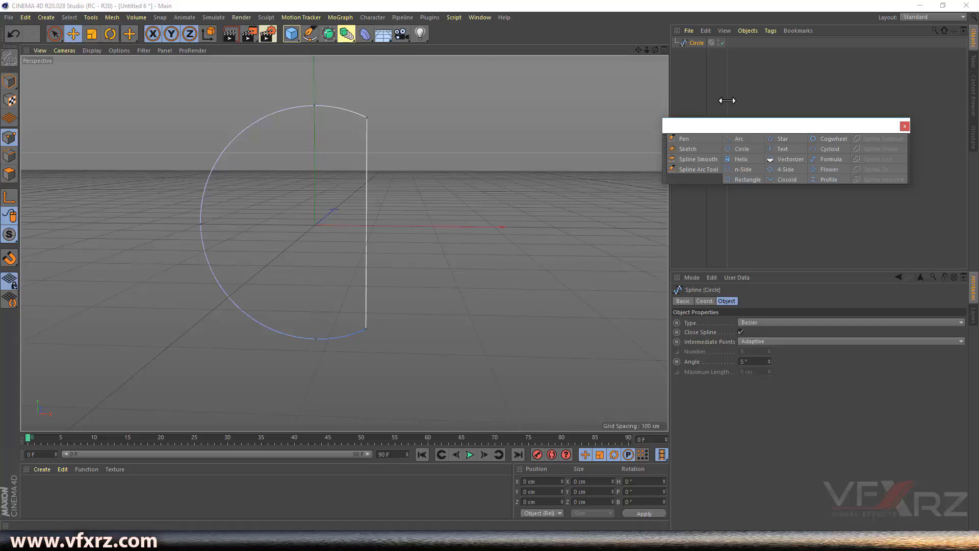
{"action": "left_click", "coordinate": [748, 180]}
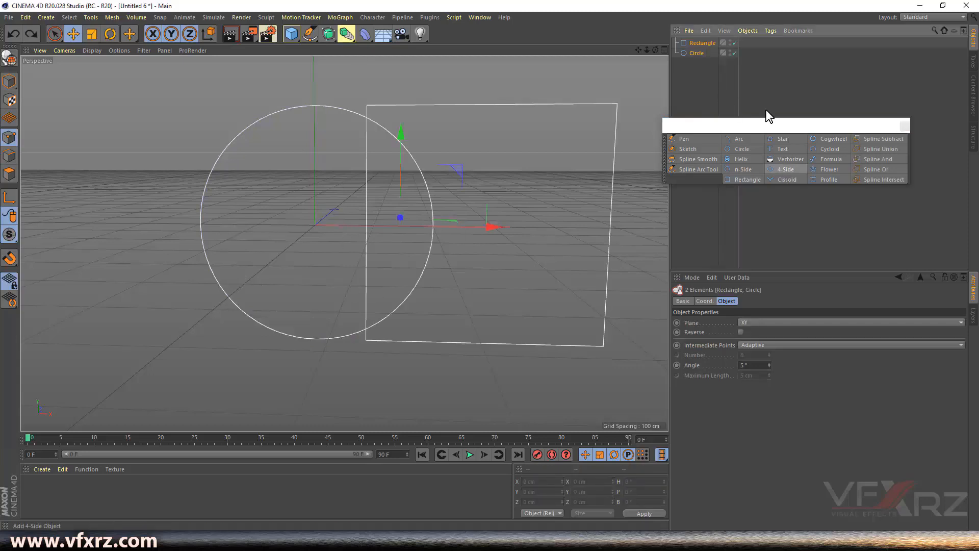
{"action": "left_click", "coordinate": [880, 136]}
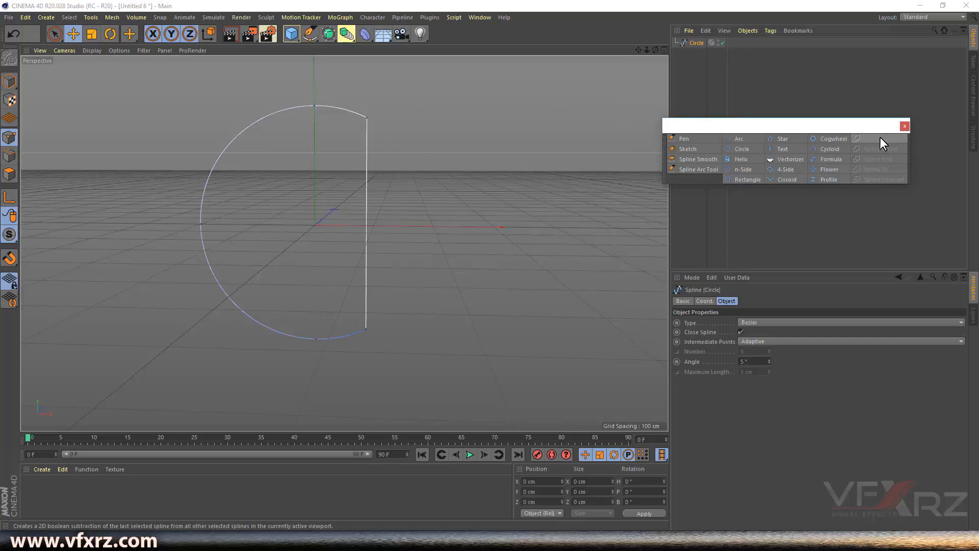
{"action": "key", "text": "ctrl+z"}
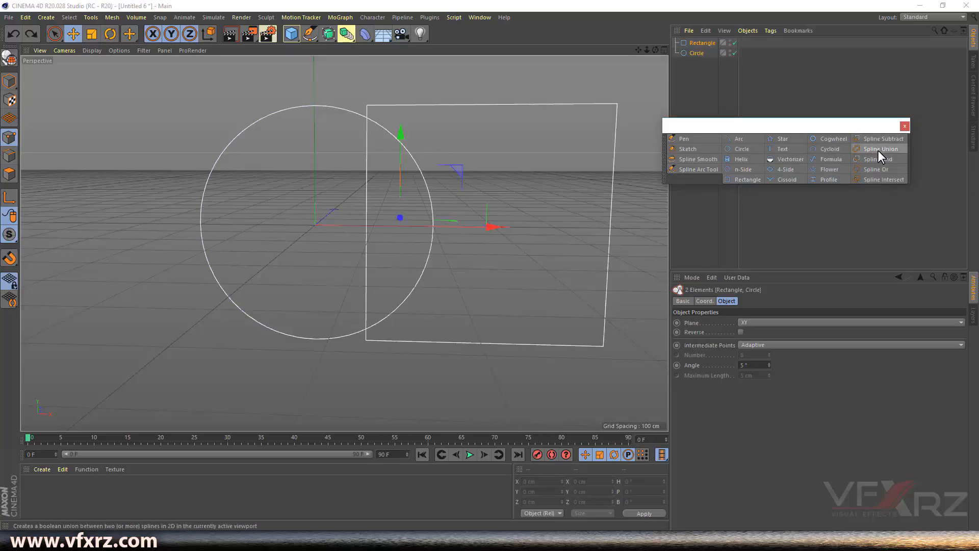
- Try Spline Union and Spline And on the circle and rectangle, undoing each one
{"action": "left_click", "coordinate": [879, 149]}
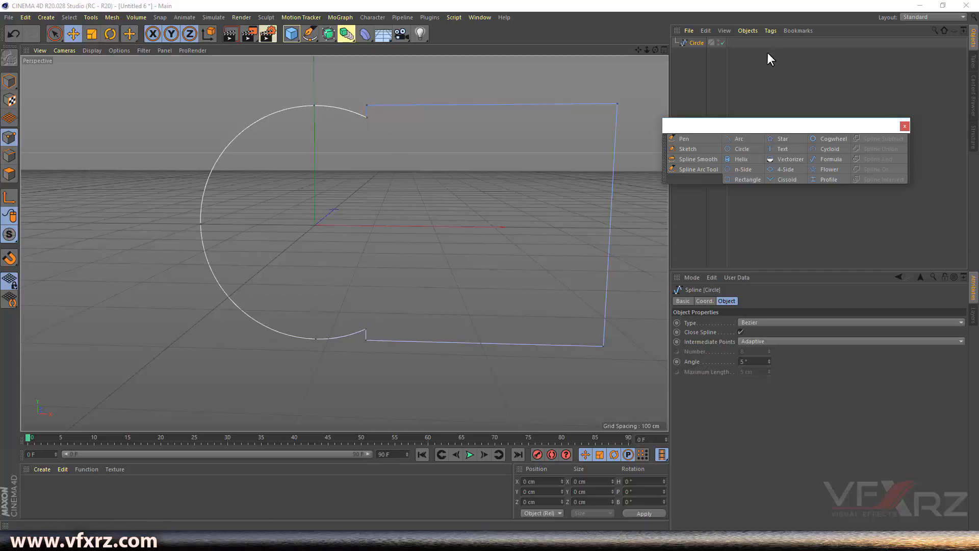
{"action": "key", "text": "ctrl+z"}
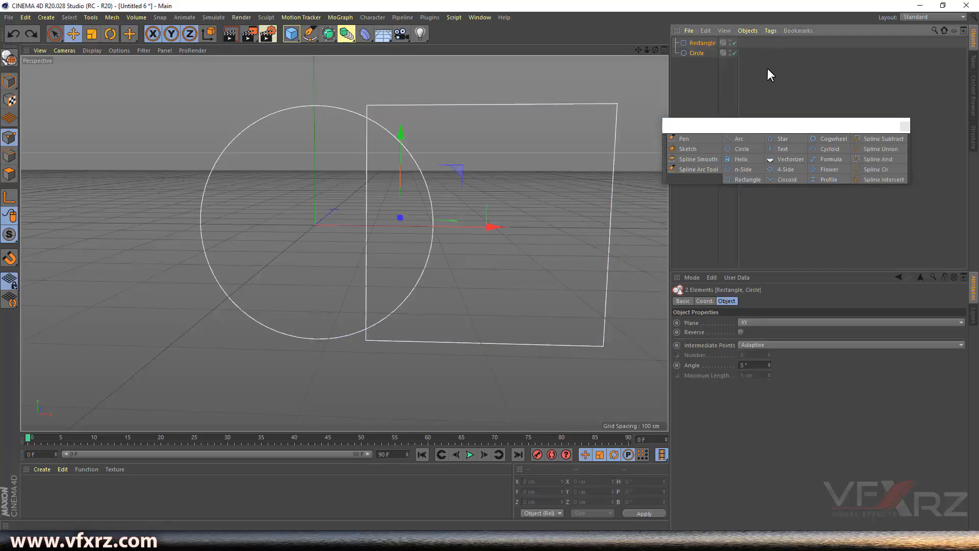
{"action": "left_click", "coordinate": [877, 160]}
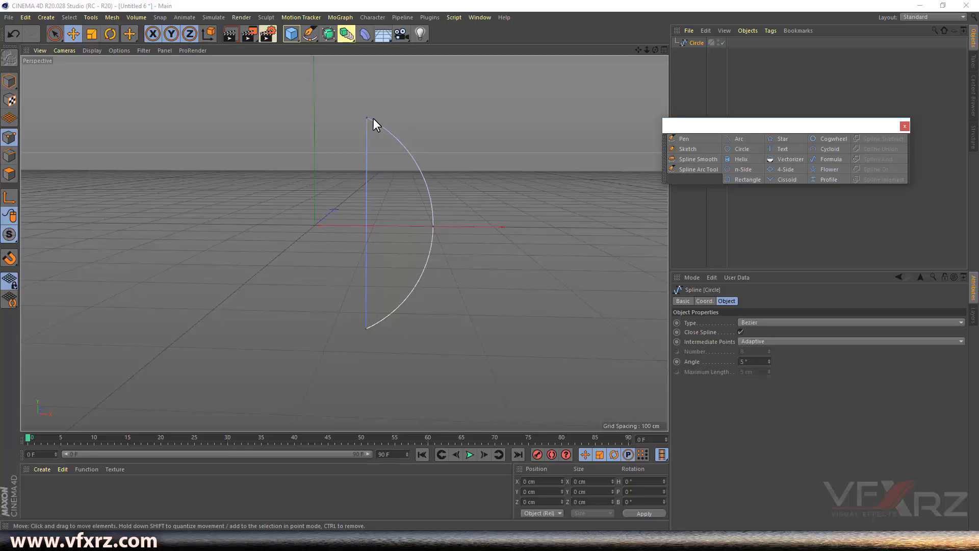
{"action": "key", "text": "ctrl+z"}
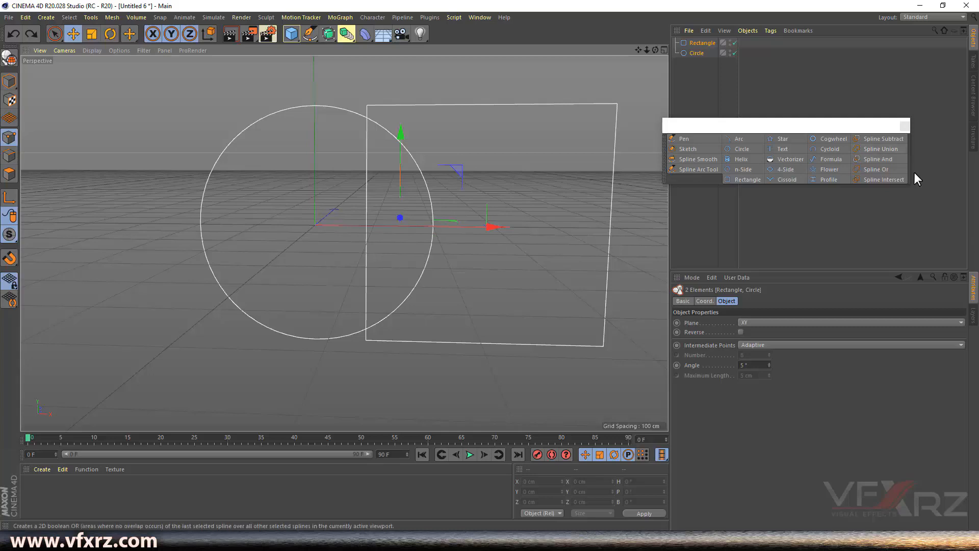
- Try Spline Or on the circle and rectangle, shift the middle point of the overlapping arc along X, and undo back to the two separate splines
{"action": "left_click", "coordinate": [875, 168]}
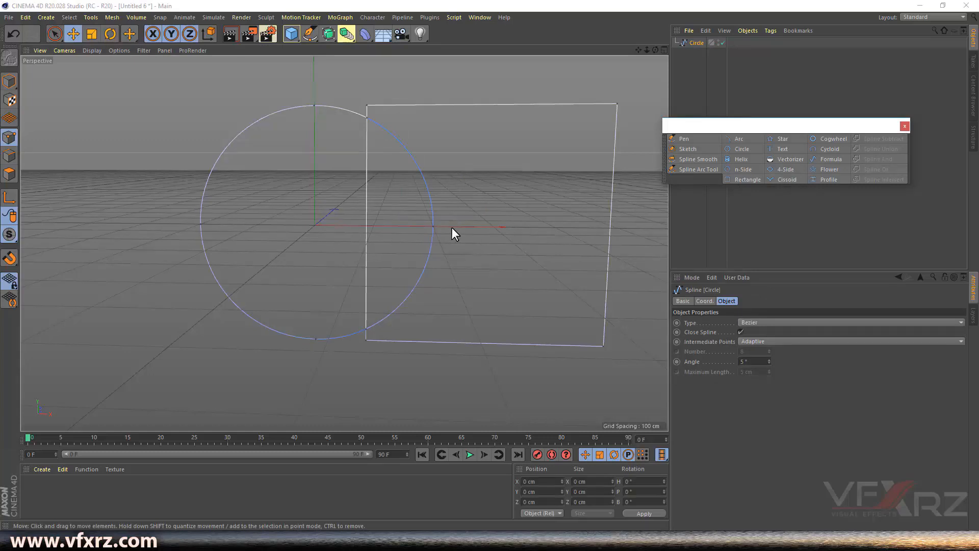
{"action": "left_click_drag", "start_coordinate": [433, 225], "coordinate": [530, 235]}
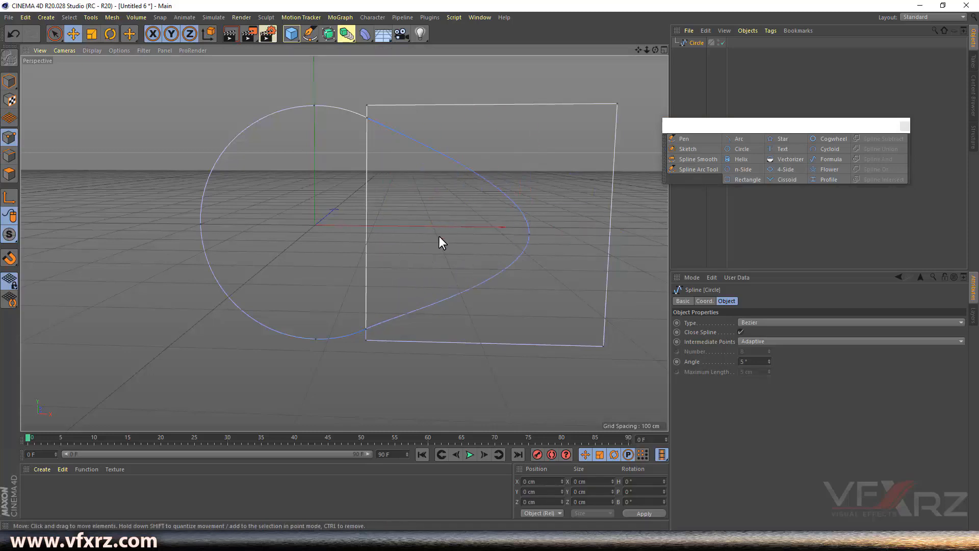
{"action": "left_click", "coordinate": [530, 233]}
{"action": "left_click_drag", "start_coordinate": [574, 232], "coordinate": [527, 240]}
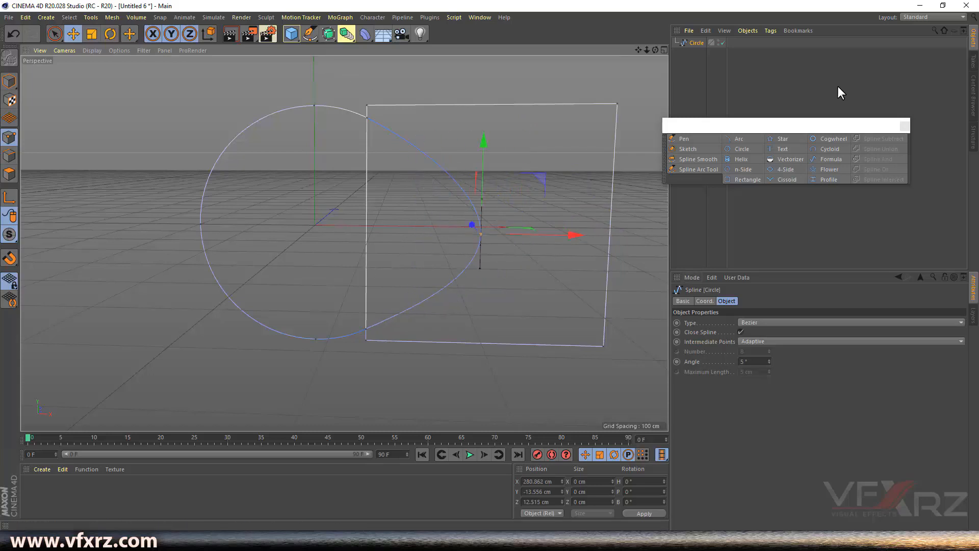
{"action": "key", "text": "ctrl+z"}
{"action": "key", "text": "ctrl+z"}
{"action": "key", "text": "ctrl+a"}
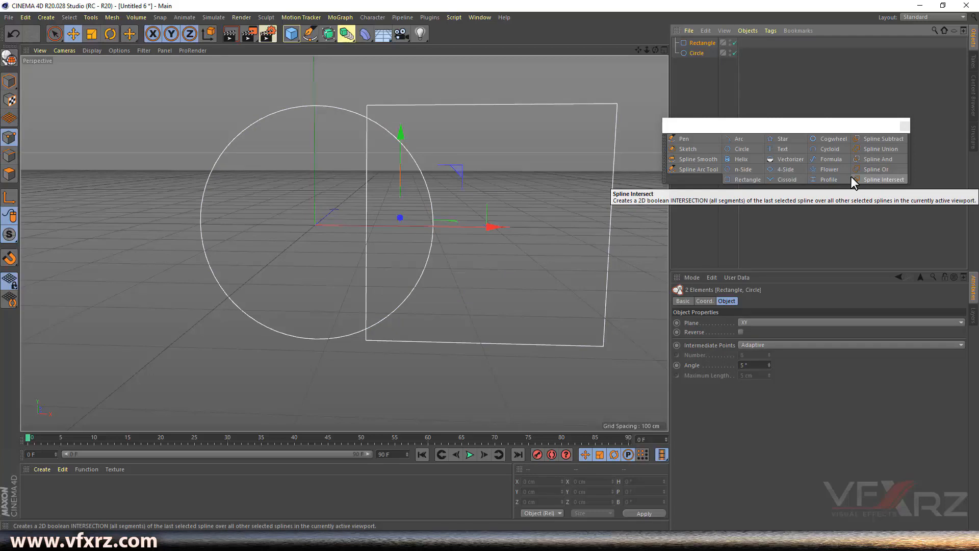
- Apply Spline Intersect to the circle and rectangle, and move the overlap arc's middle point inward to about X 143 cm
{"action": "left_click", "coordinate": [888, 179]}
{"action": "left_click", "coordinate": [434, 225]}
{"action": "left_click_drag", "start_coordinate": [470, 225], "coordinate": [453, 231]}
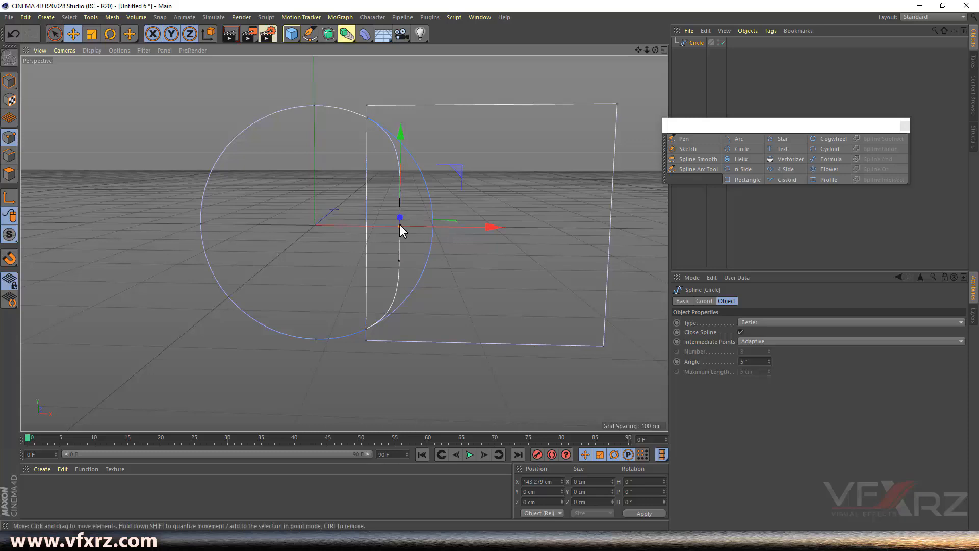
- Move the overlap's upper corner point to about X 50 cm, and delete the intersected spline
{"action": "left_click", "coordinate": [368, 119]}
{"action": "left_click_drag", "start_coordinate": [453, 118], "coordinate": [403, 119]}
{"action": "left_click", "coordinate": [367, 118]}
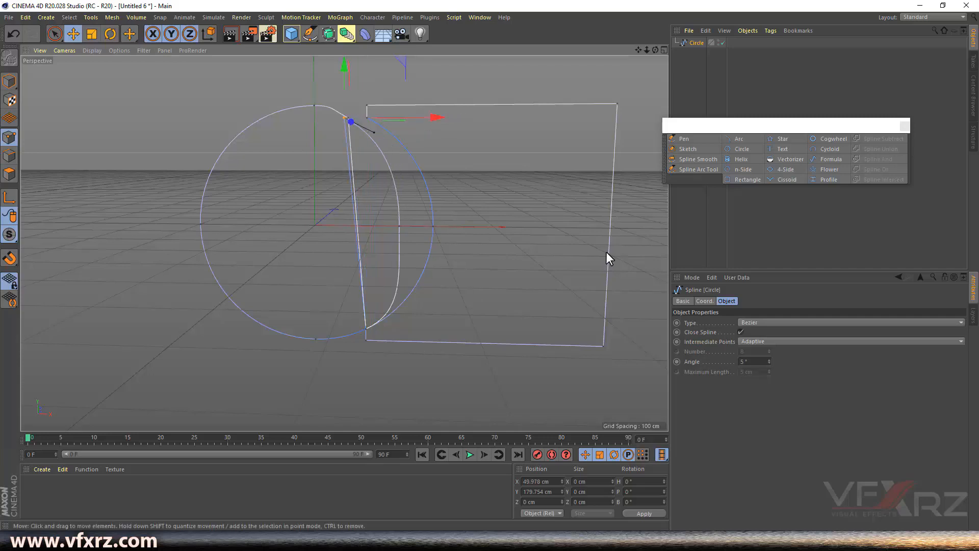
{"action": "key", "text": "Delete"}
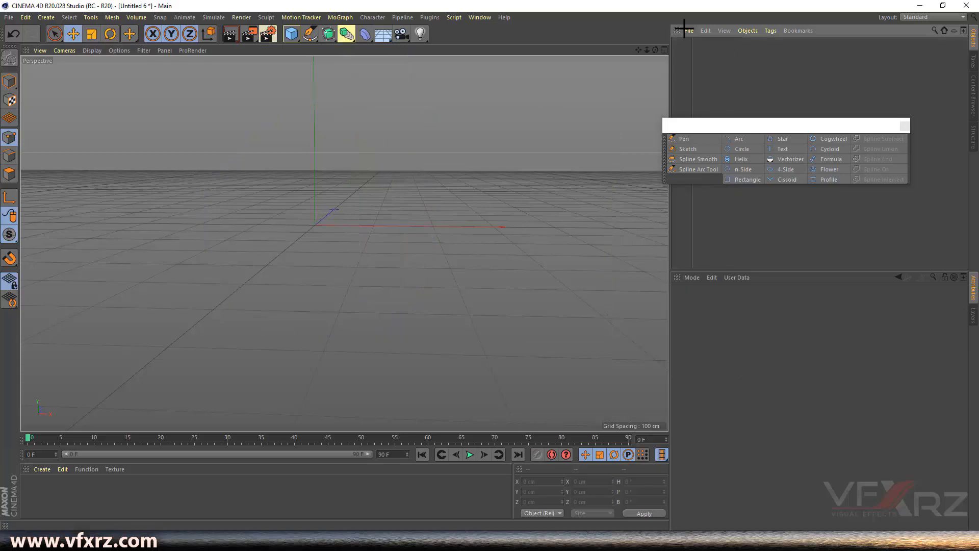
{"action": "left_click", "coordinate": [329, 36]}
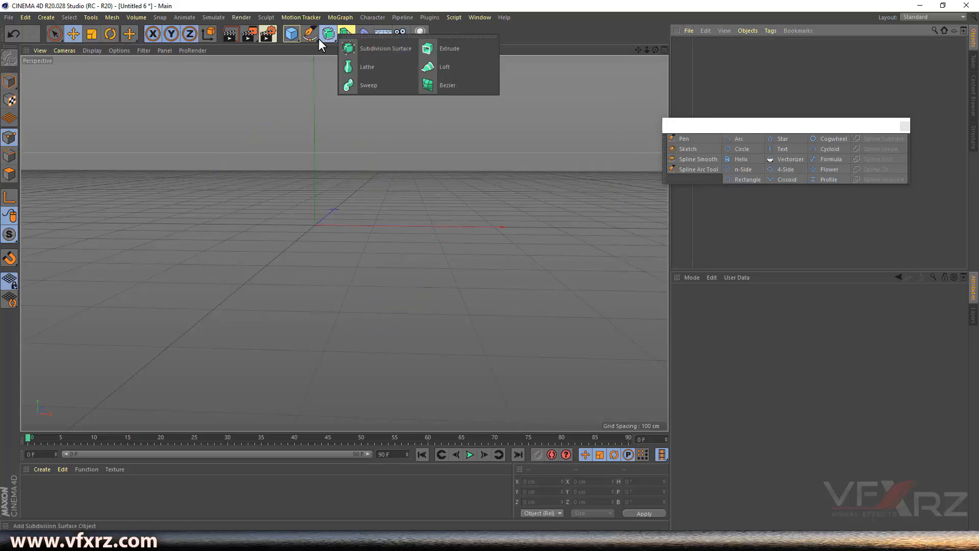
{"action": "left_click", "coordinate": [311, 36]}
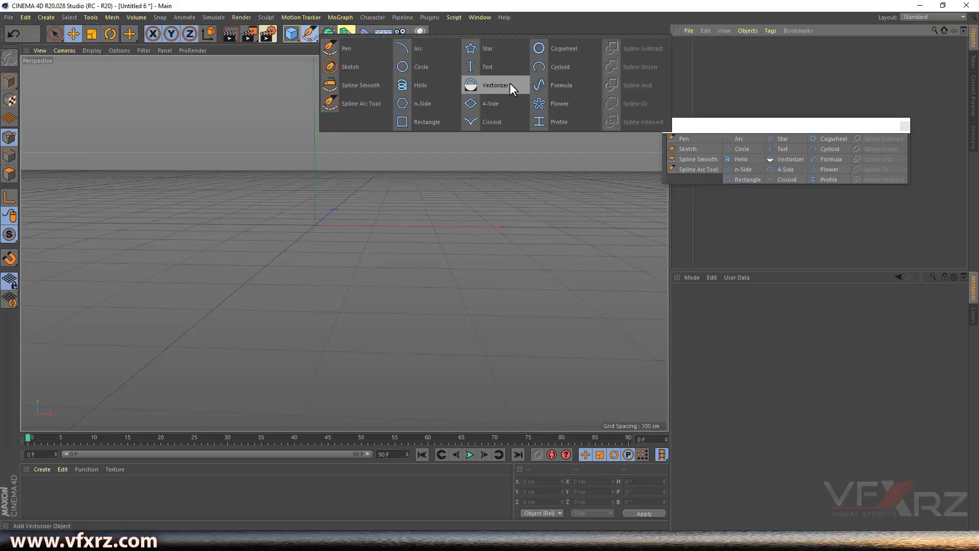
{"action": "left_click", "coordinate": [527, 7]}
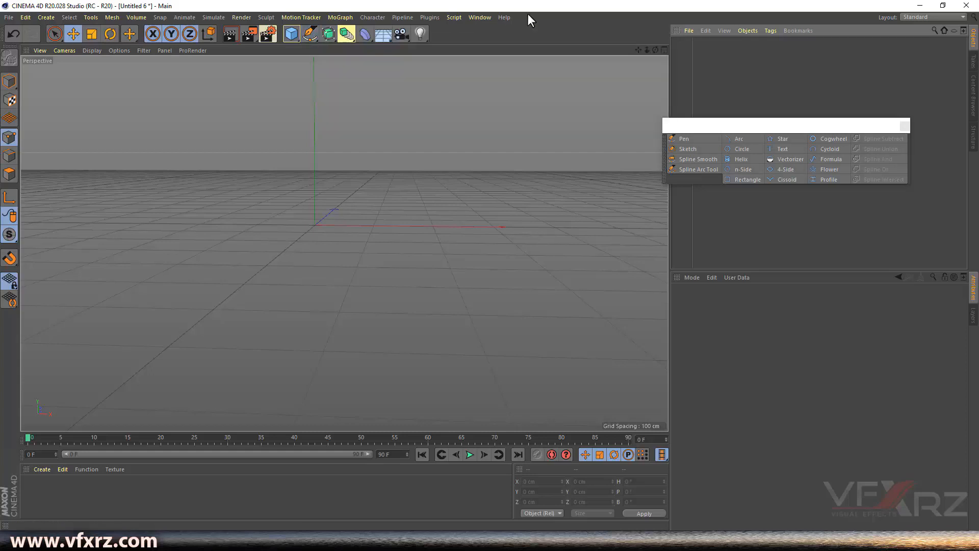
{"action": "left_click", "coordinate": [332, 36]}
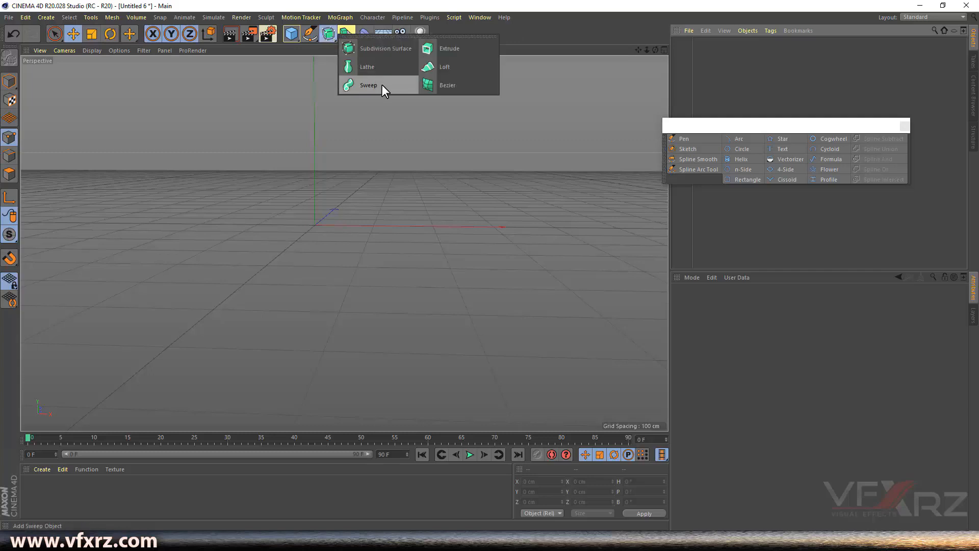